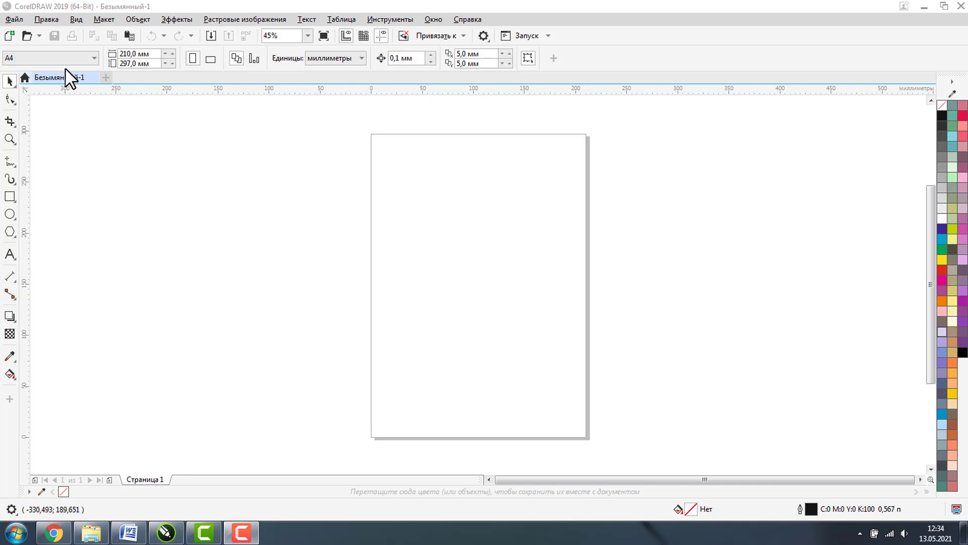
# - Set the page size to 50 mm wide by 90 mm high
pyautogui.click(130, 54)
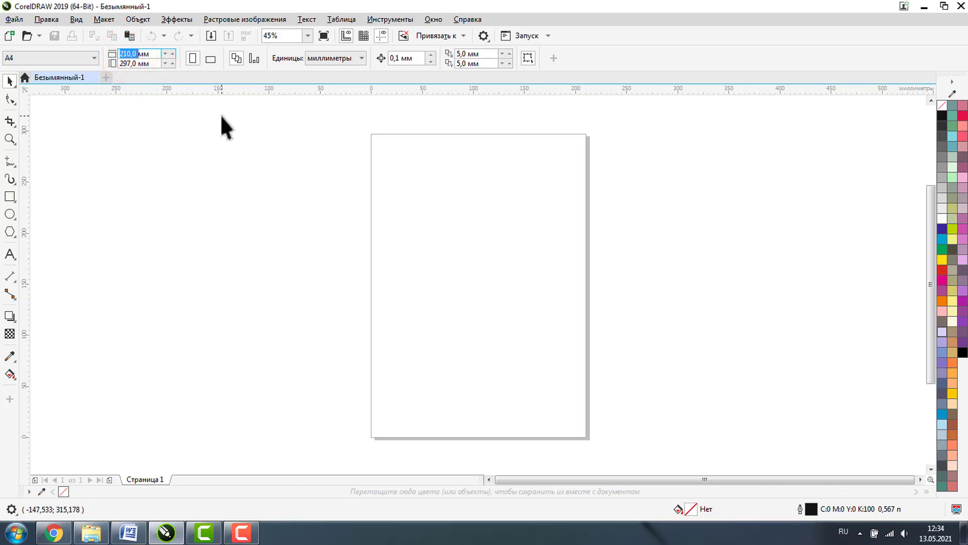
pyautogui.write('50')
pyautogui.click(123, 63)
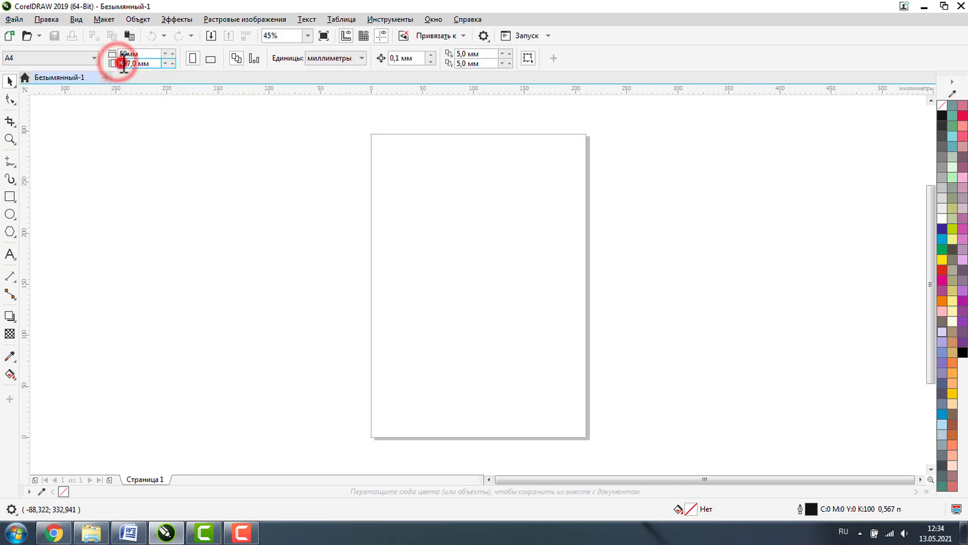
pyautogui.write('90')
pyautogui.press('Return')
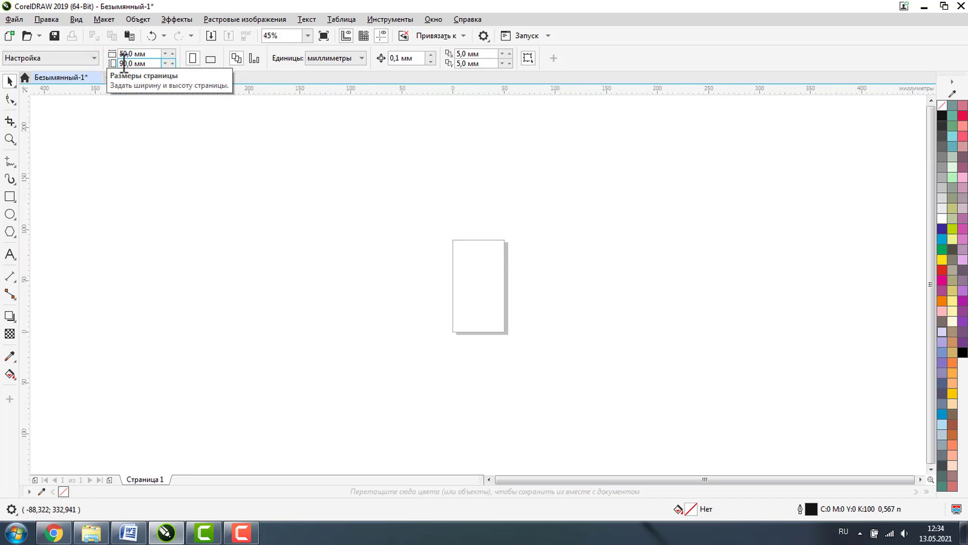
# - Add a page-sized rectangle outlining the card and zoom in on it
pyautogui.doubleClick(13, 198)
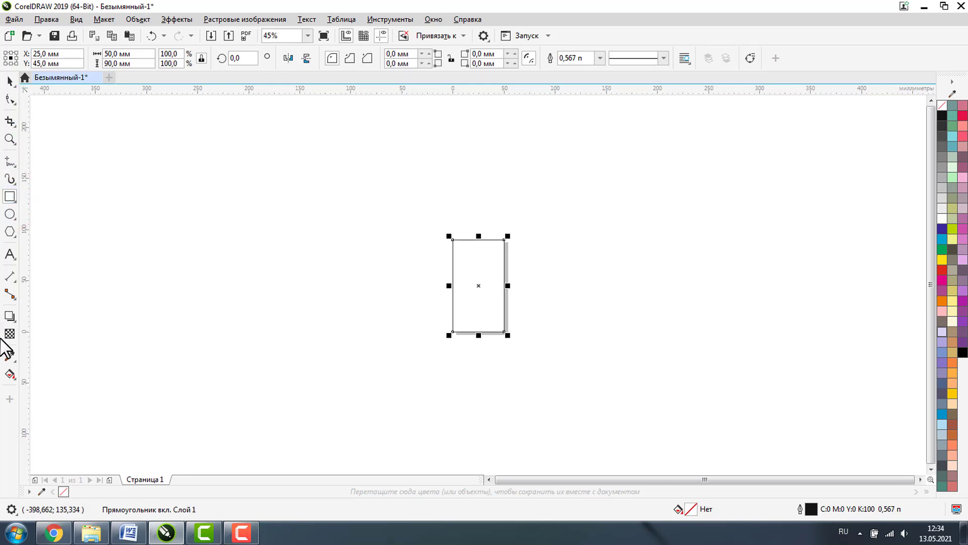
pyautogui.click(10, 138)
pyautogui.moveTo(401, 214); pyautogui.dragTo(573, 368)
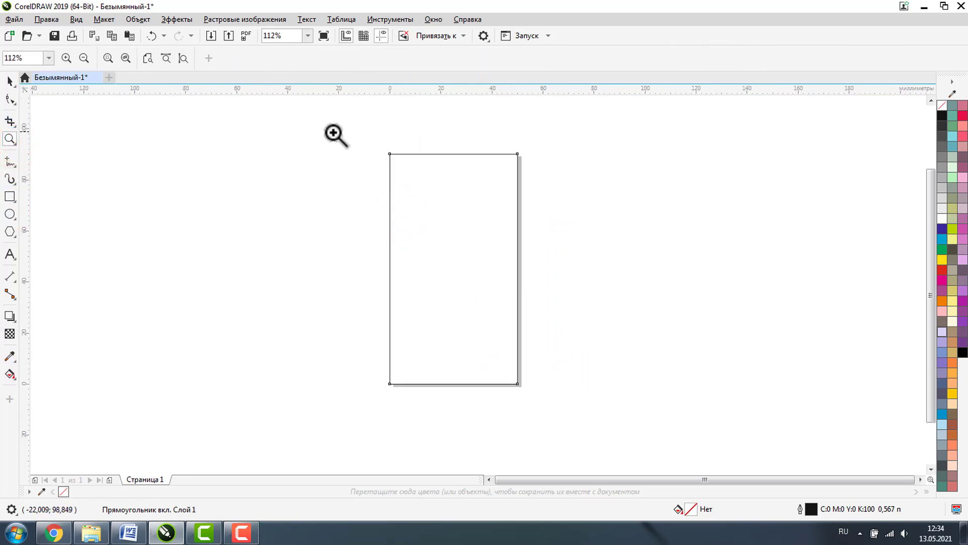
pyautogui.moveTo(331, 130); pyautogui.dragTo(527, 451)
pyautogui.press('space')
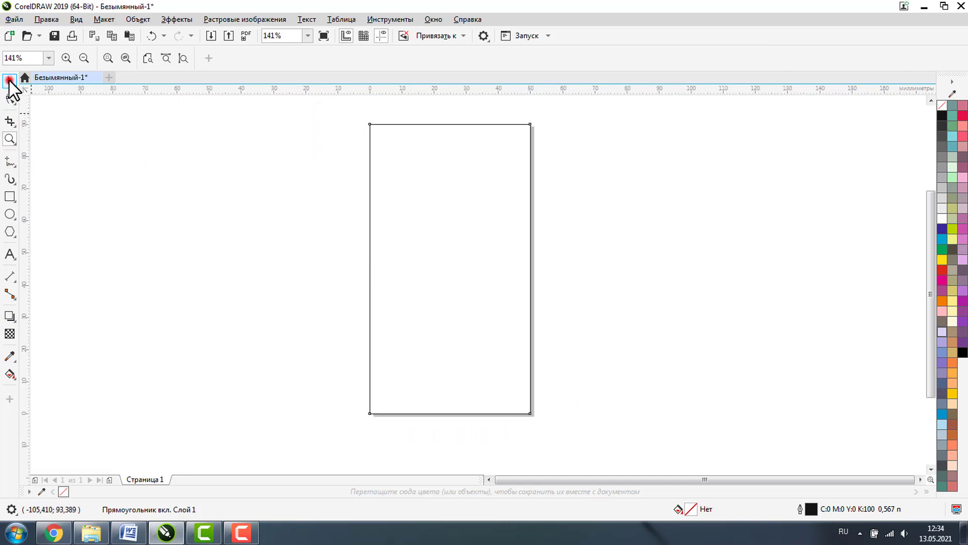
pyautogui.doubleClick(10, 82)
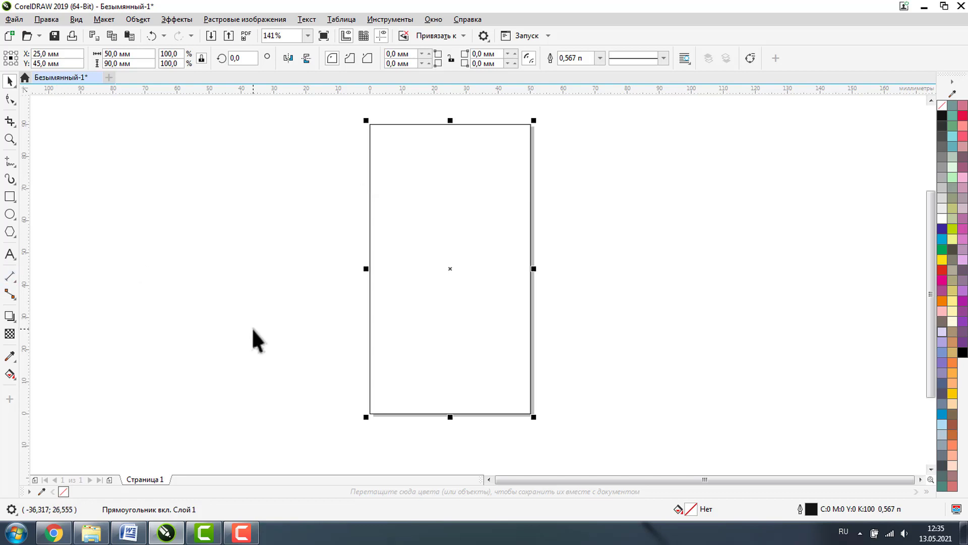
pyautogui.click(9, 255)
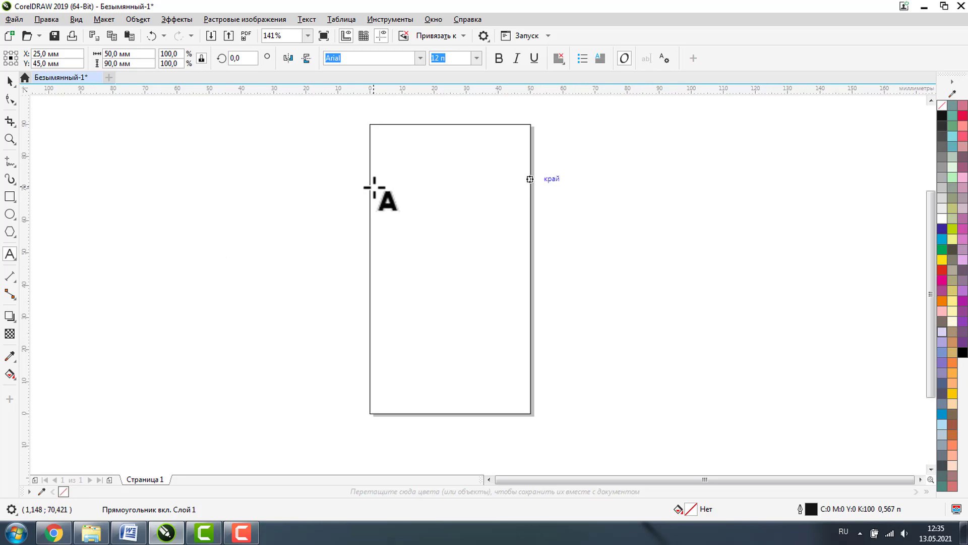
# - Type the person's full name as a text line right of the card
pyautogui.click(576, 163)
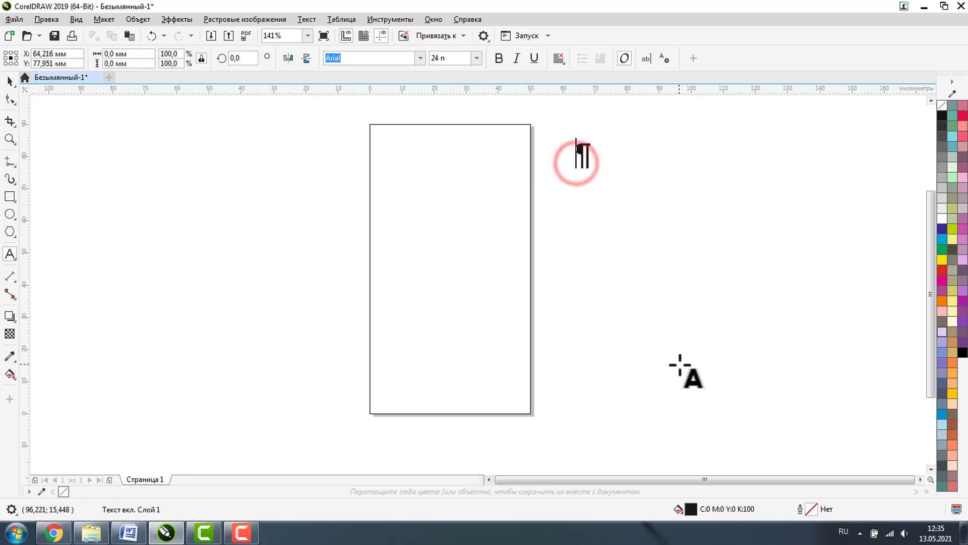
pyautogui.write('Ивано')
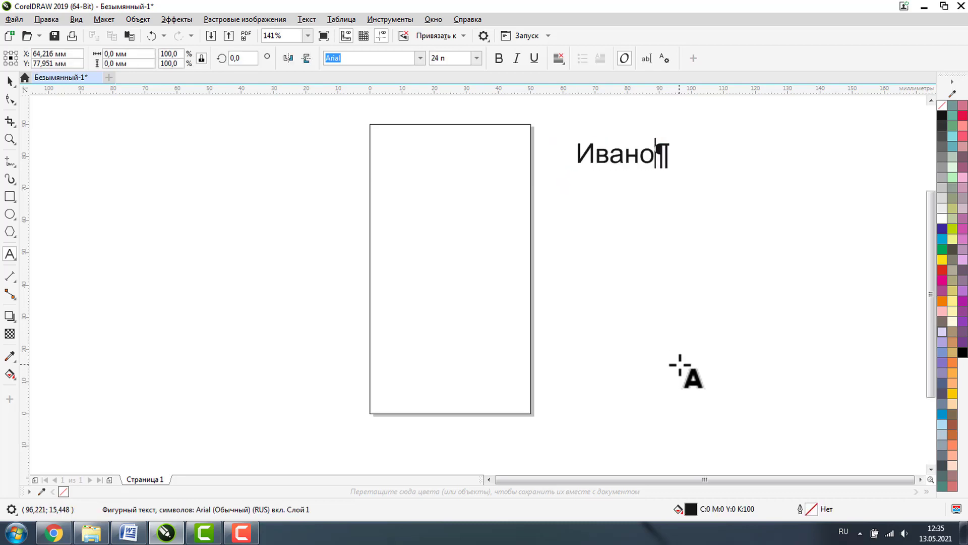
pyautogui.write('в Иван')
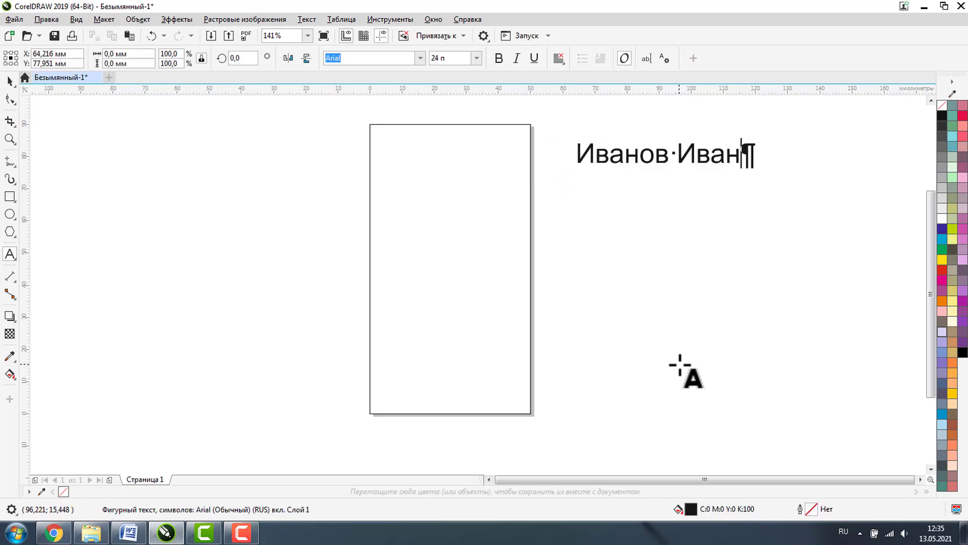
pyautogui.press('Escape')
# - Duplicate the name line below it and replace the copy's text with the phone number
pyautogui.moveTo(655, 156); pyautogui.dragTo(648, 242)
pyautogui.doubleClick(651, 235)
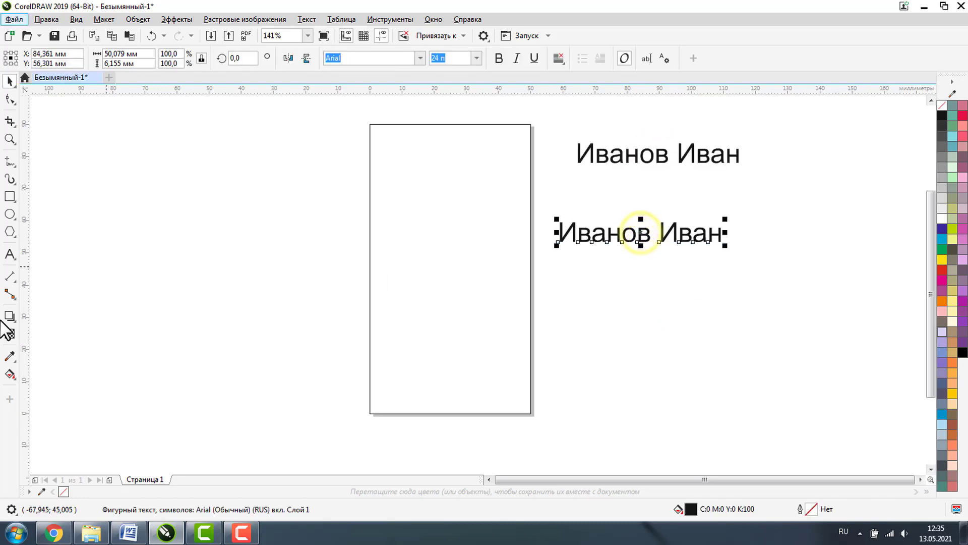
pyautogui.moveTo(564, 232); pyautogui.dragTo(791, 246)
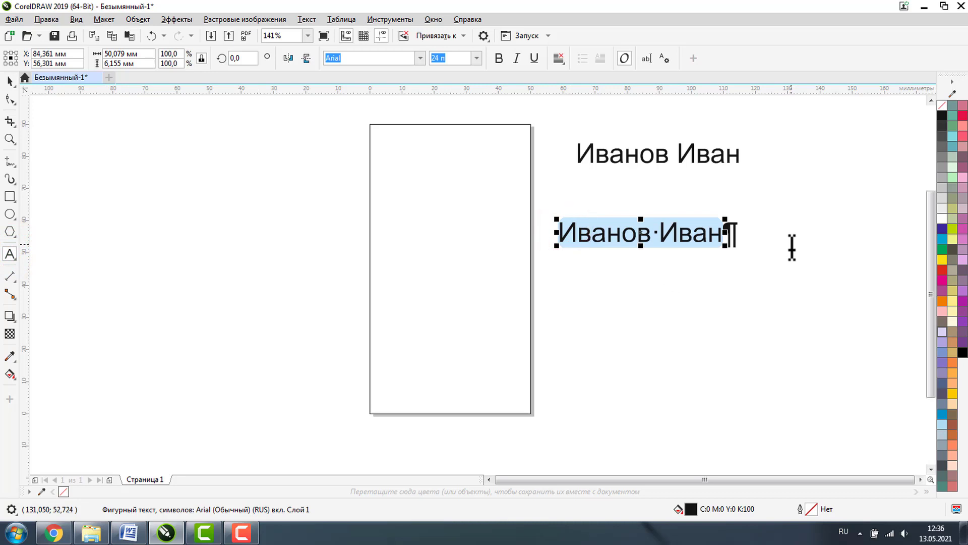
pyautogui.press('Delete')
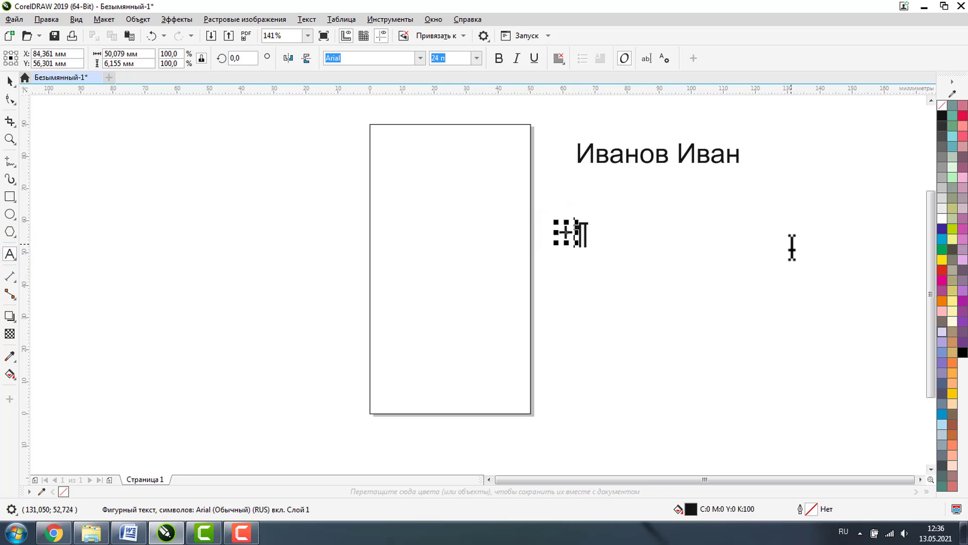
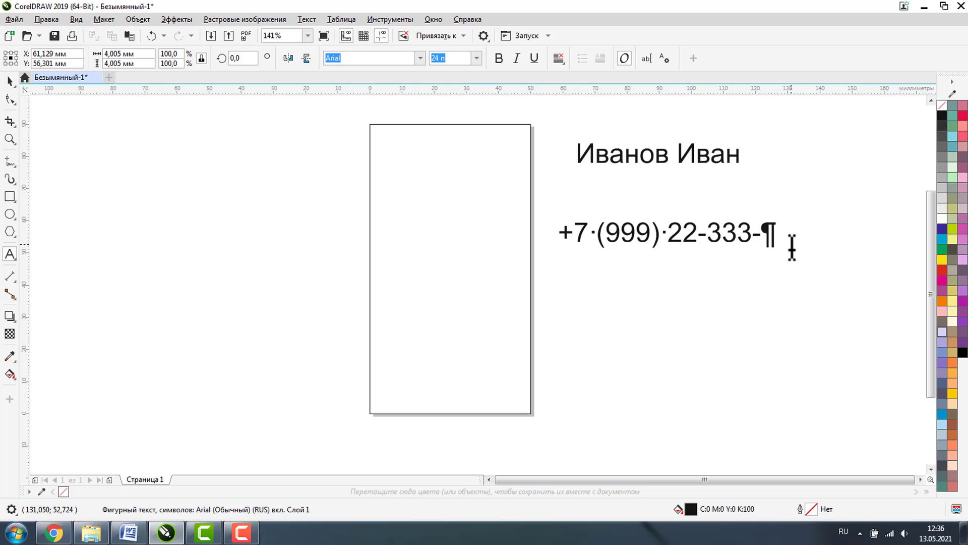
pyautogui.press('Escape')
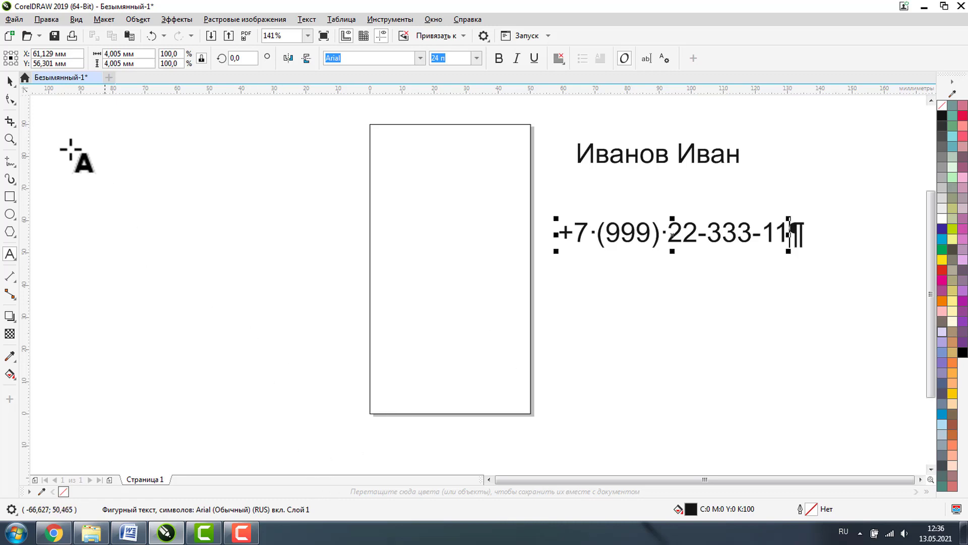
# - Drop a second copy of the phone line beneath the first
pyautogui.click(10, 82)
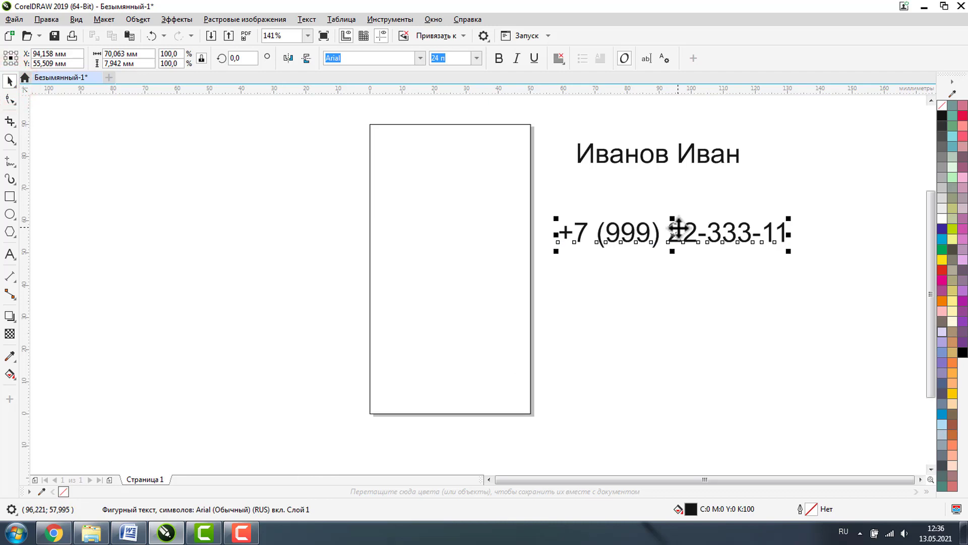
pyautogui.moveTo(677, 227); pyautogui.dragTo(681, 307)
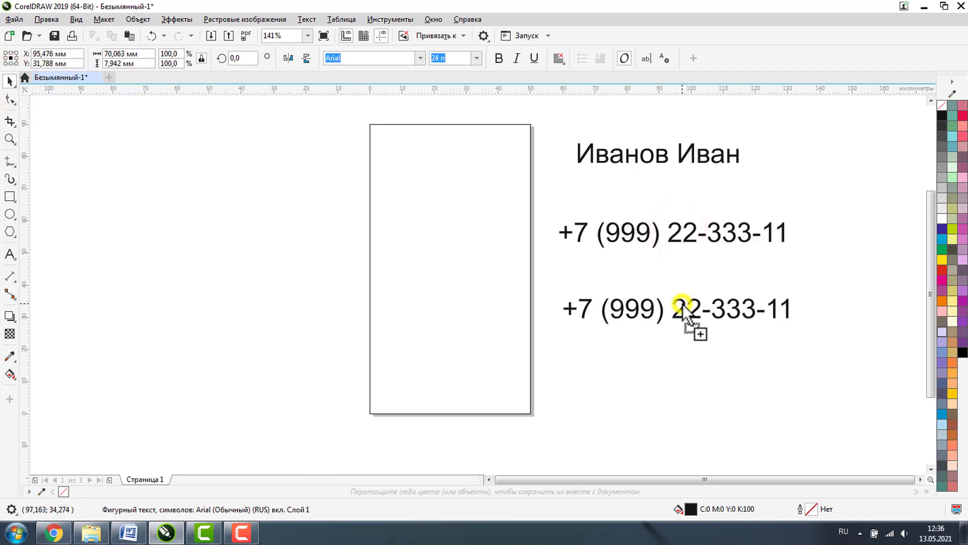
pyautogui.click(10, 254)
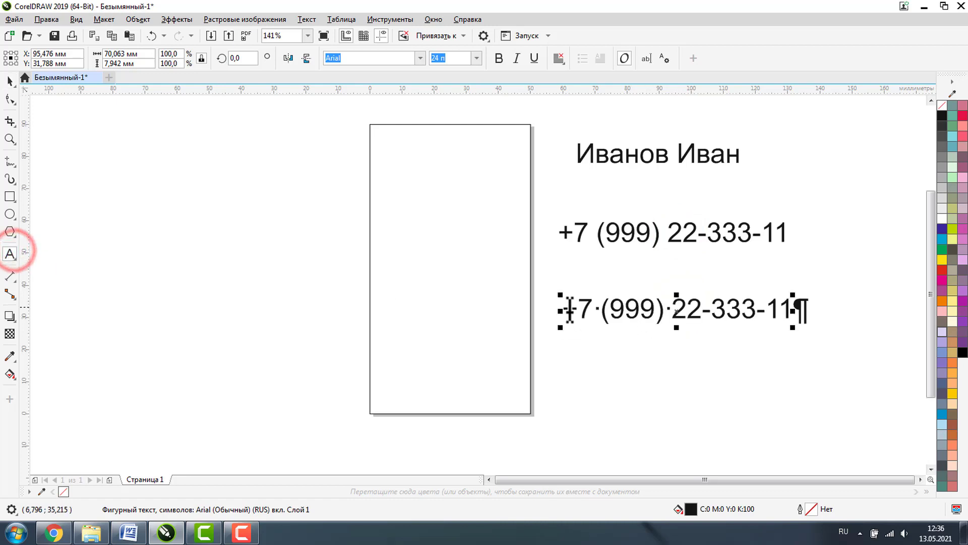
# - Replace the lower phone line's text with the social-media handle in English
pyautogui.moveTo(568, 306); pyautogui.dragTo(673, 309)
pyautogui.moveTo(783, 315); pyautogui.dragTo(841, 316)
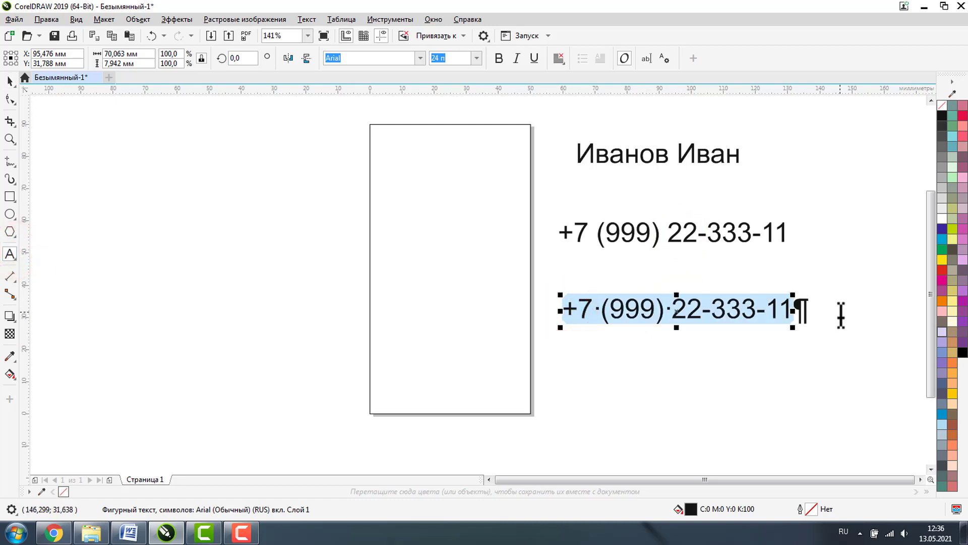
pyautogui.hotkey('alt', 'shift')
pyautogui.write('mas')
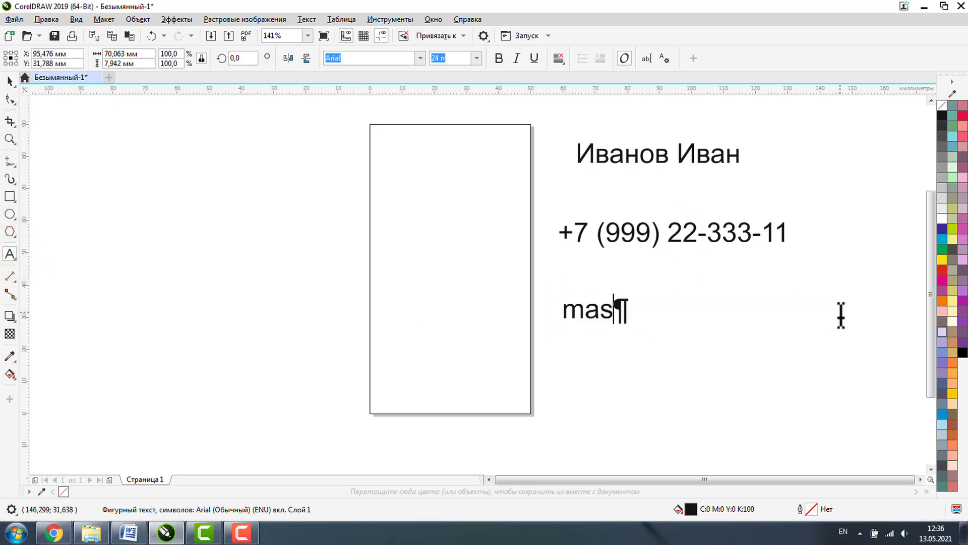
pyautogui.write('ter_')
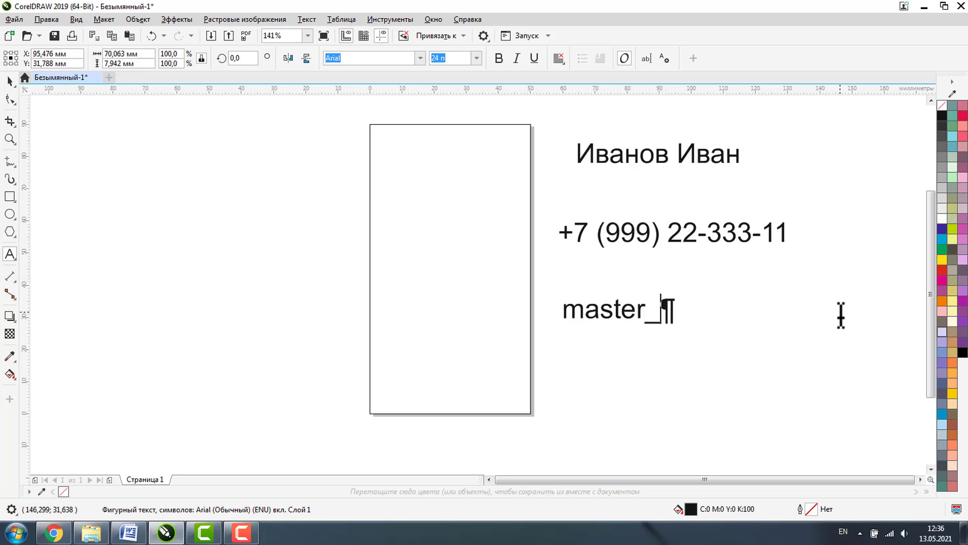
pyautogui.write('lva')
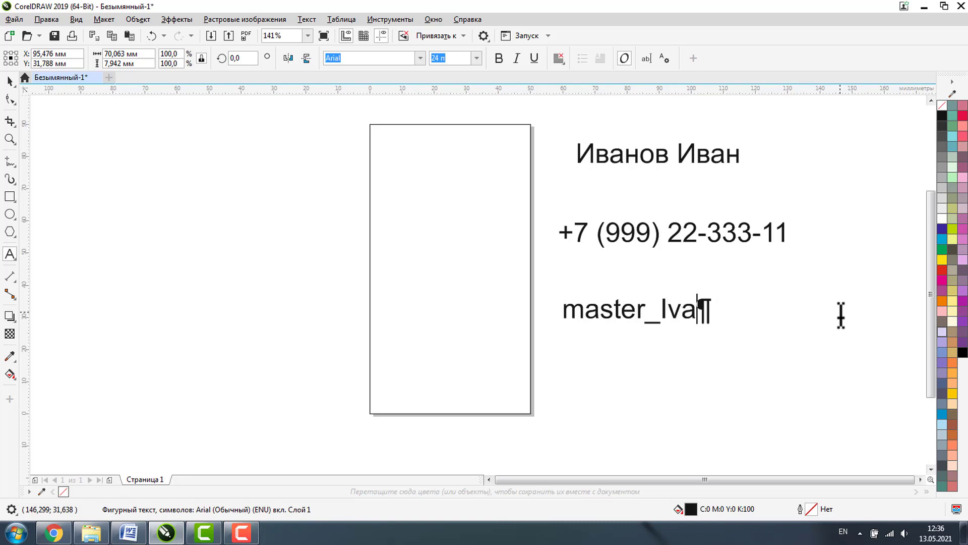
pyautogui.write('n_')
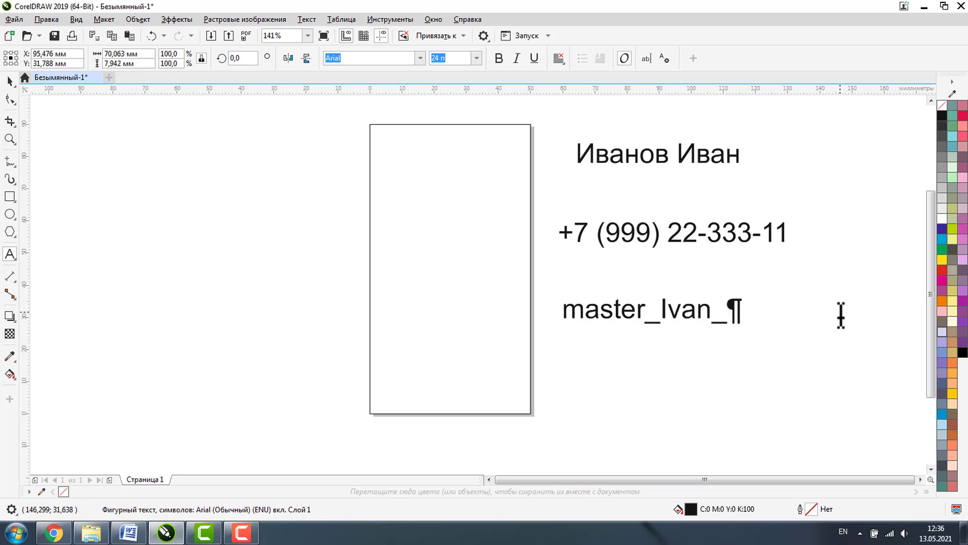
pyautogui.write('Iva')
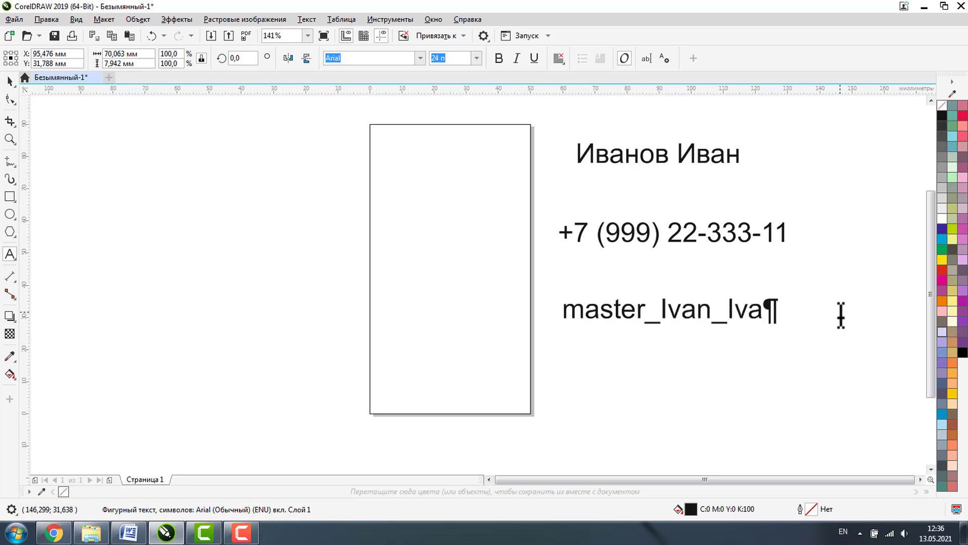
pyautogui.write('noff')
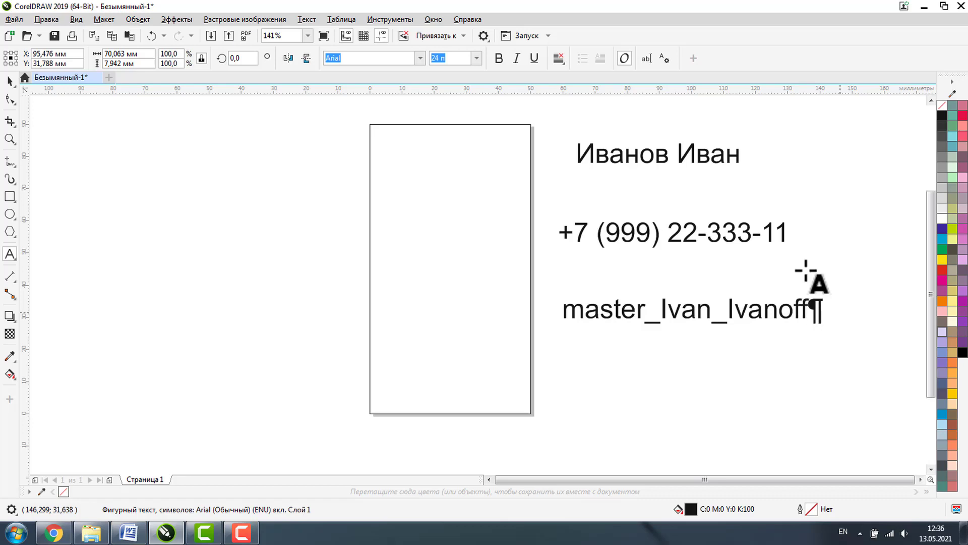
# - Copy the handle line one row down and prefix the copy with @
pyautogui.click(9, 81)
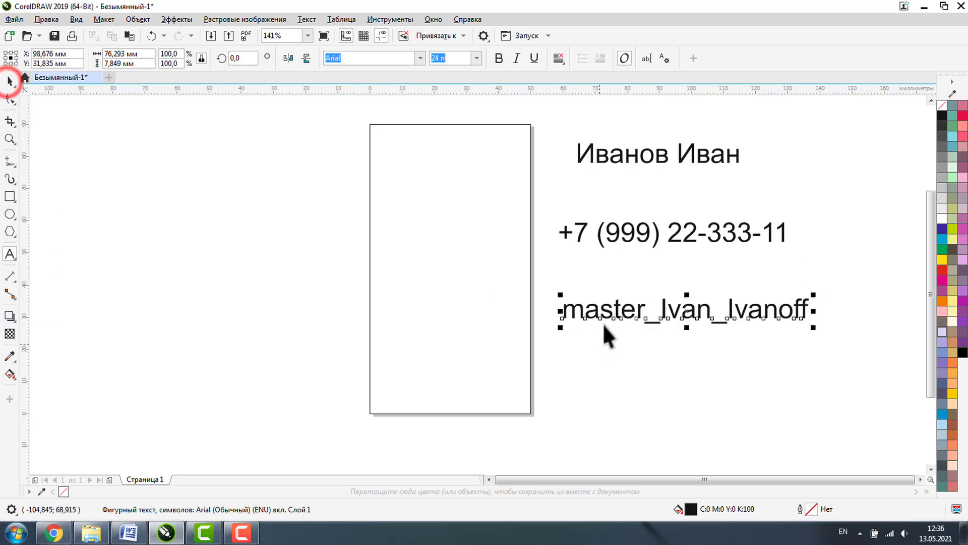
pyautogui.click(620, 310)
pyautogui.moveTo(620, 310); pyautogui.dragTo(616, 351)
pyautogui.rightClick(617, 350)
pyautogui.click(10, 253)
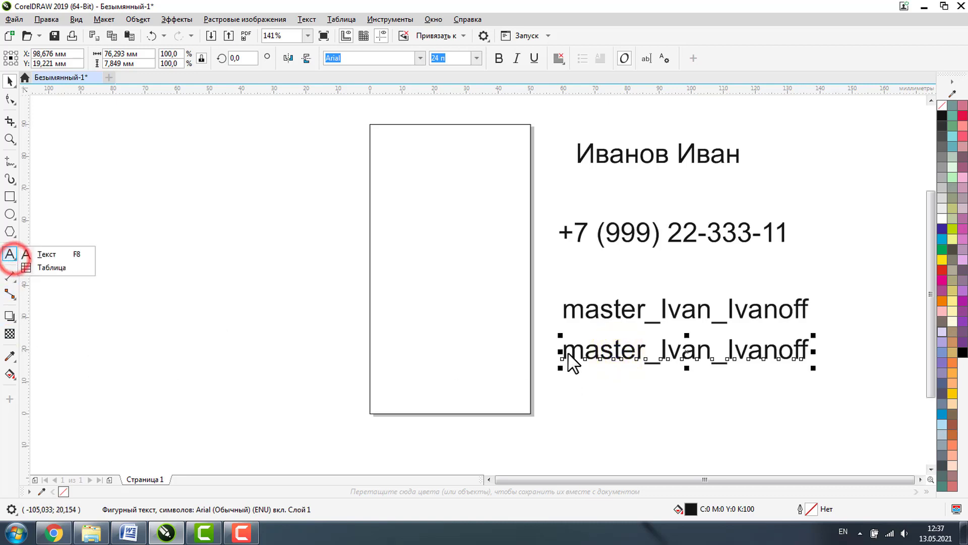
pyautogui.click(51, 255)
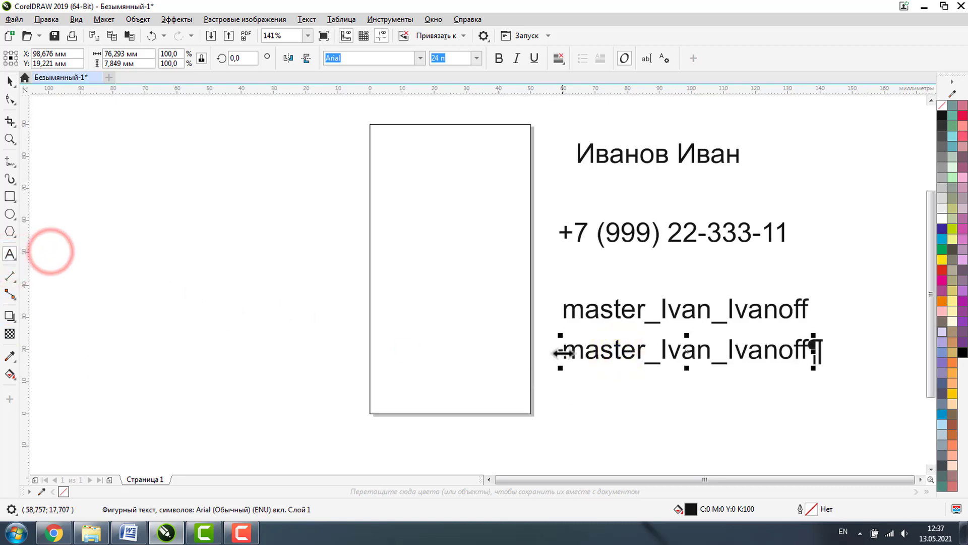
pyautogui.click(563, 351)
pyautogui.write('@')
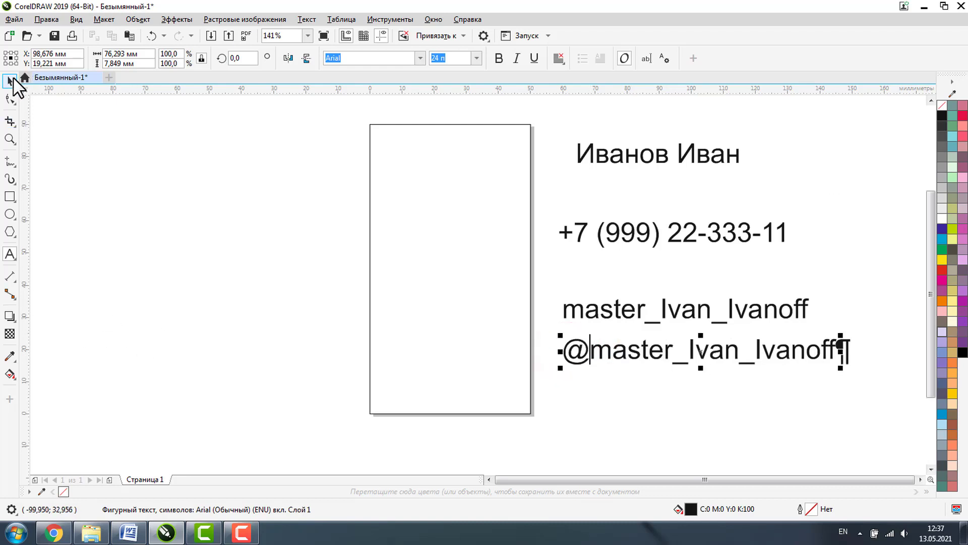
# - Drag a copy of the phone number up to sit just under the name
pyautogui.click(10, 81)
pyautogui.click(830, 212)
pyautogui.moveTo(721, 232); pyautogui.dragTo(728, 191)
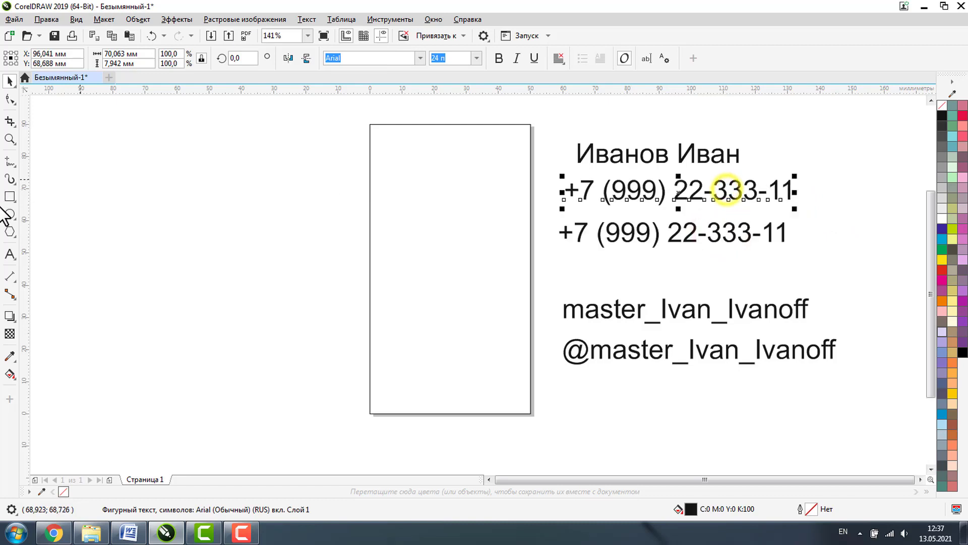
# - Replace the copied phone line under the name with the tagline 'мастер на все руки'
pyautogui.click(10, 253)
pyautogui.moveTo(566, 190); pyautogui.dragTo(841, 201)
pyautogui.write('vfcn')
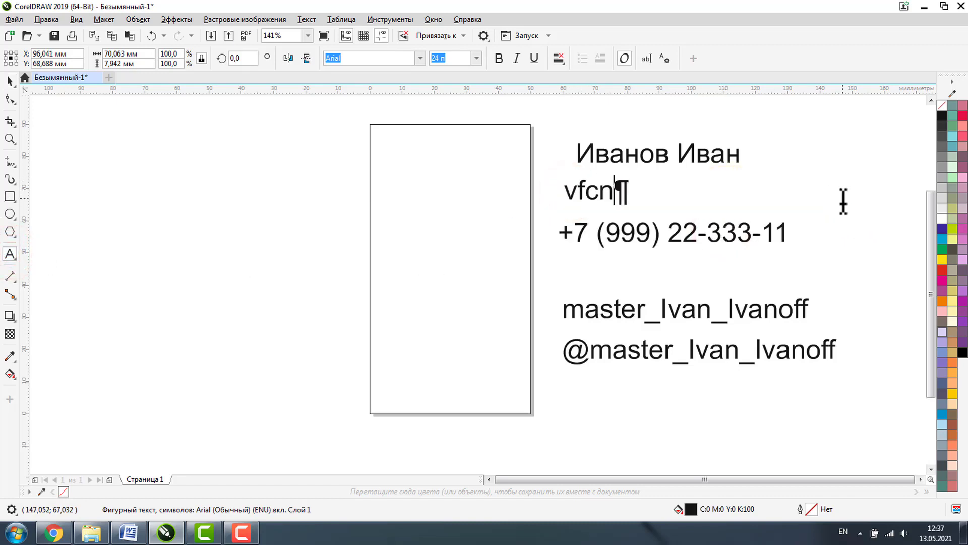
pyautogui.press('BackSpace')
pyautogui.press('BackSpace')
pyautogui.press('BackSpace')
pyautogui.press('BackSpace')
pyautogui.hotkey('alt', 'shift')
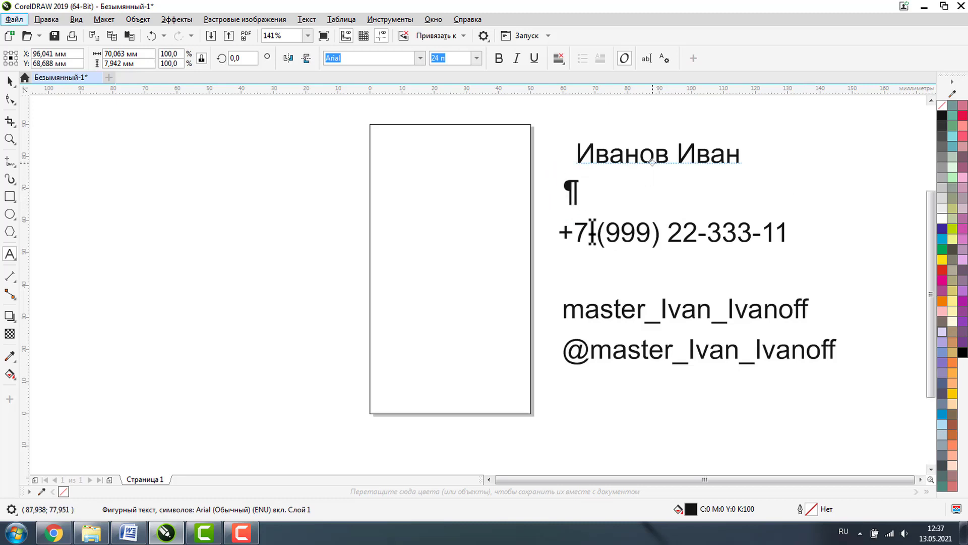
pyautogui.click(580, 201)
pyautogui.write('мастер ')
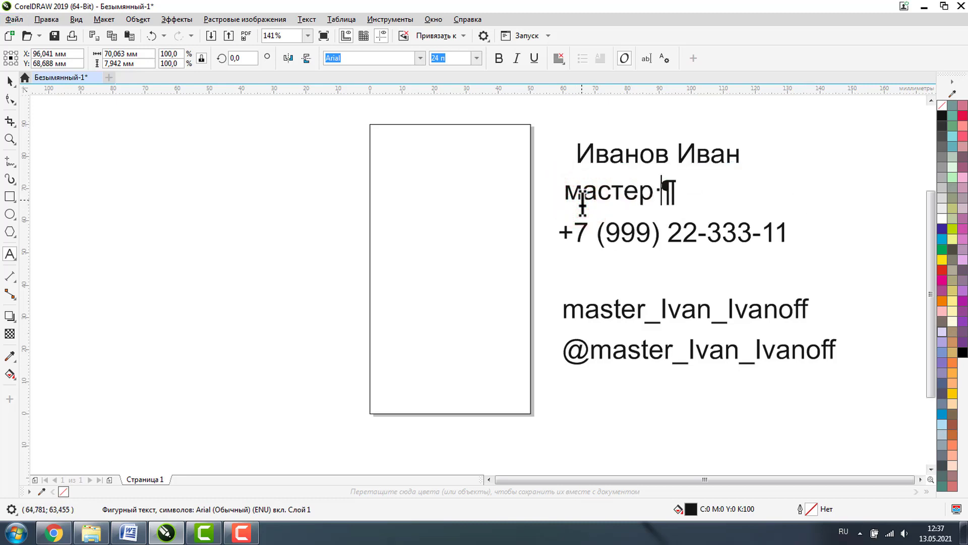
pyautogui.write('на все руки')
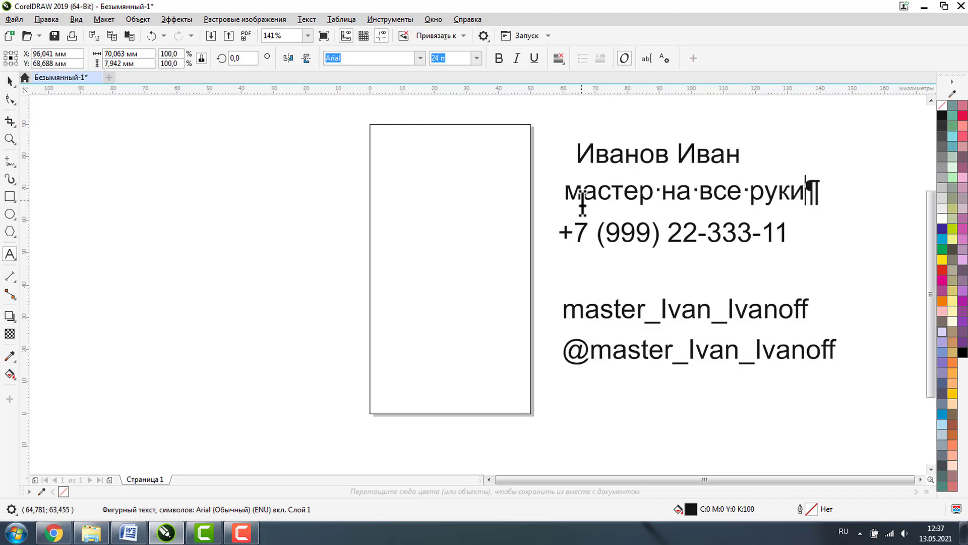
# - Zoom out so all objects fit in the window
pyautogui.click(10, 139)
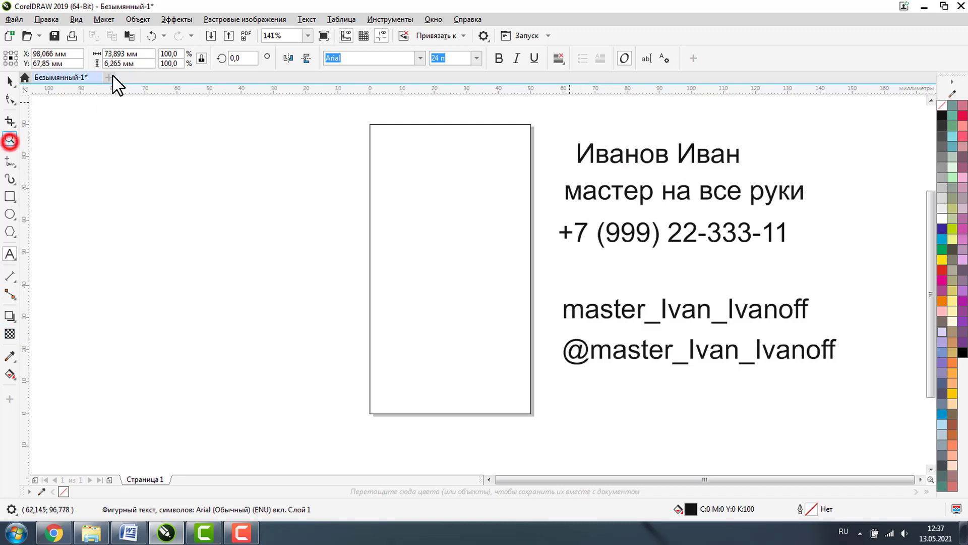
pyautogui.click(83, 58)
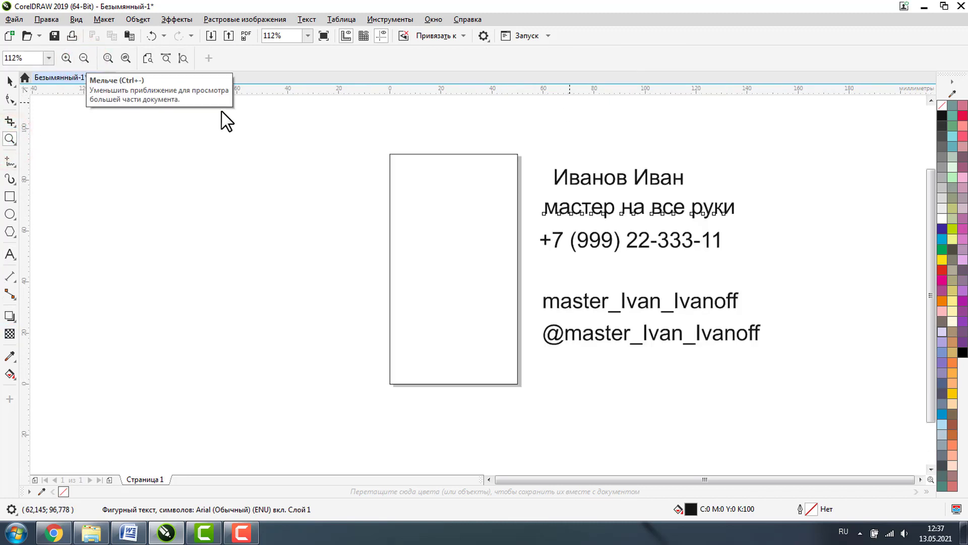
pyautogui.click(10, 80)
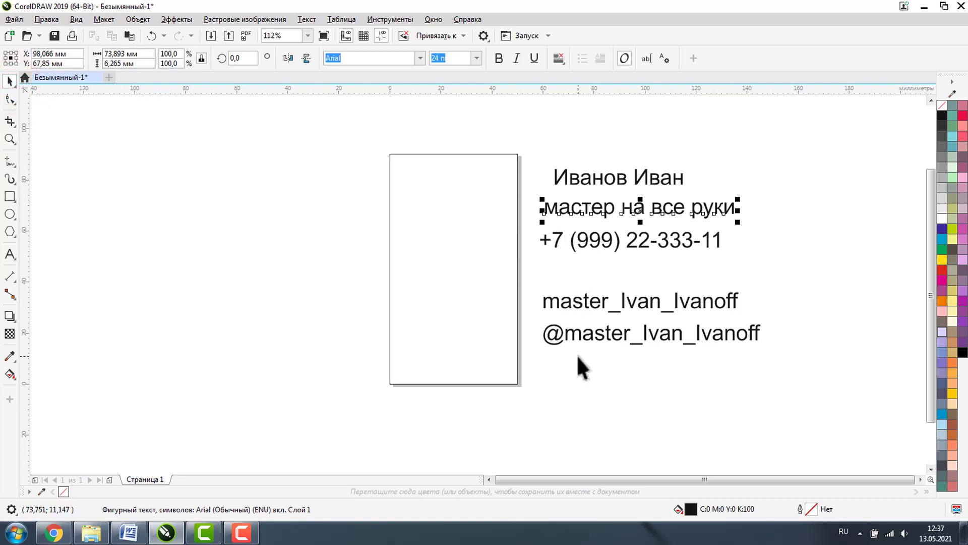
pyautogui.press('F4')
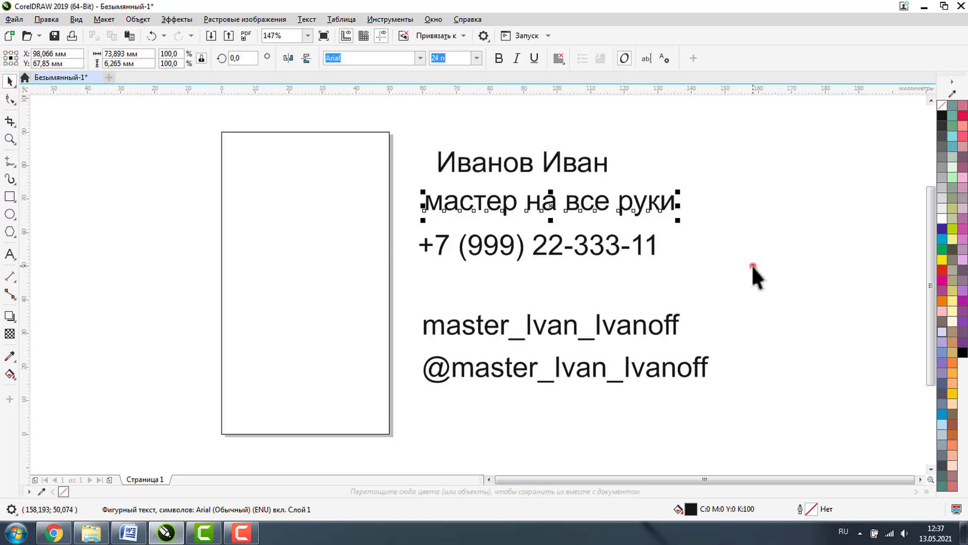
# - Shrink both handle lines and place them at the bottom of the card
pyautogui.click(752, 266)
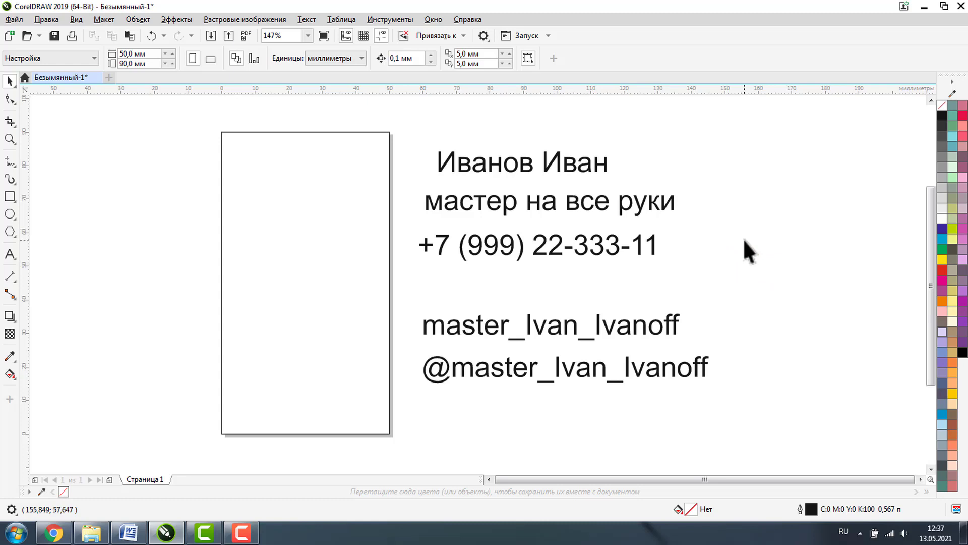
pyautogui.click(532, 163)
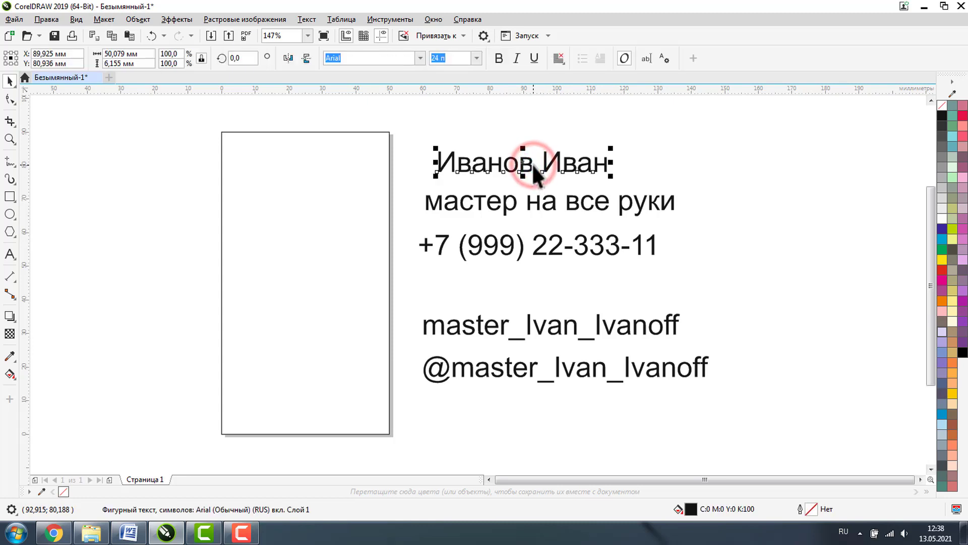
pyautogui.click(514, 240)
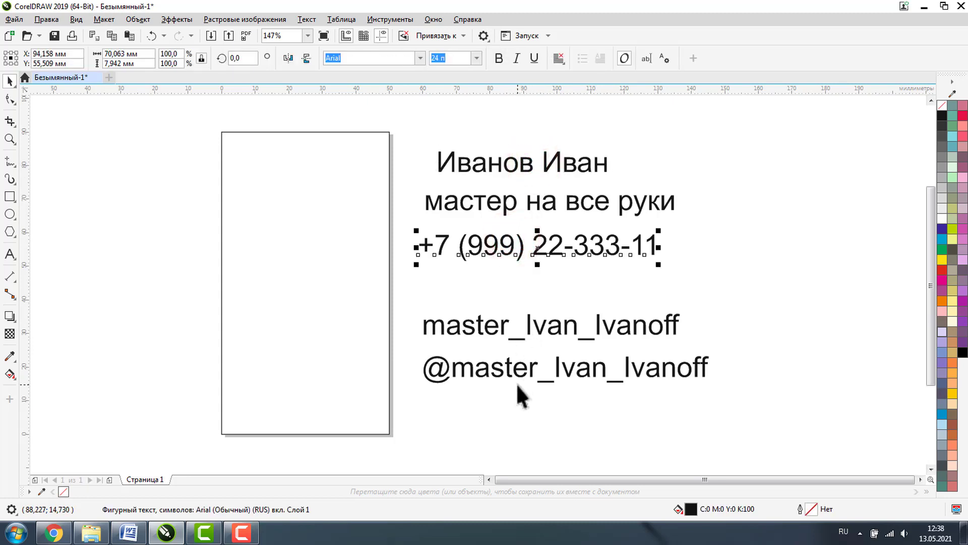
pyautogui.moveTo(757, 295); pyautogui.dragTo(415, 401)
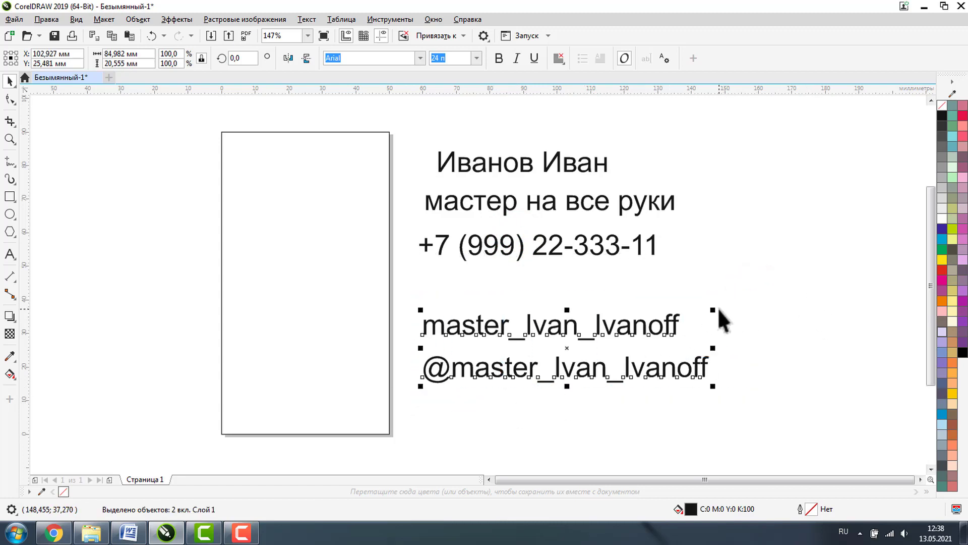
pyautogui.moveTo(714, 309); pyautogui.dragTo(577, 343)
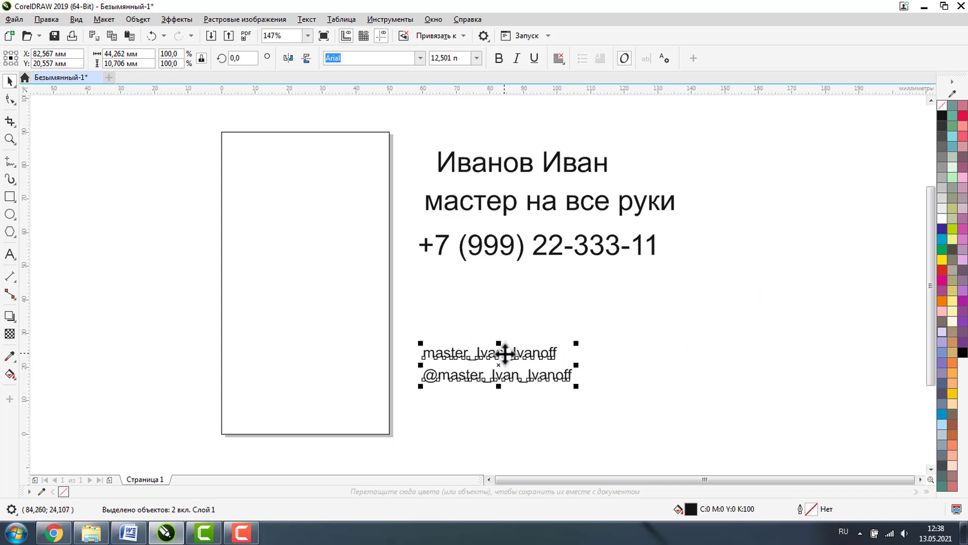
pyautogui.moveTo(505, 353); pyautogui.dragTo(312, 382)
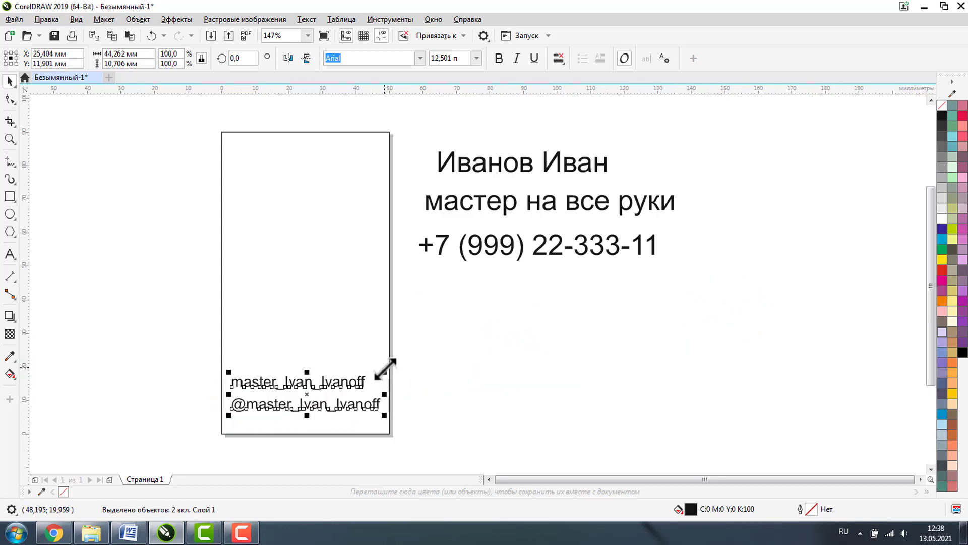
pyautogui.moveTo(384, 372); pyautogui.dragTo(325, 368)
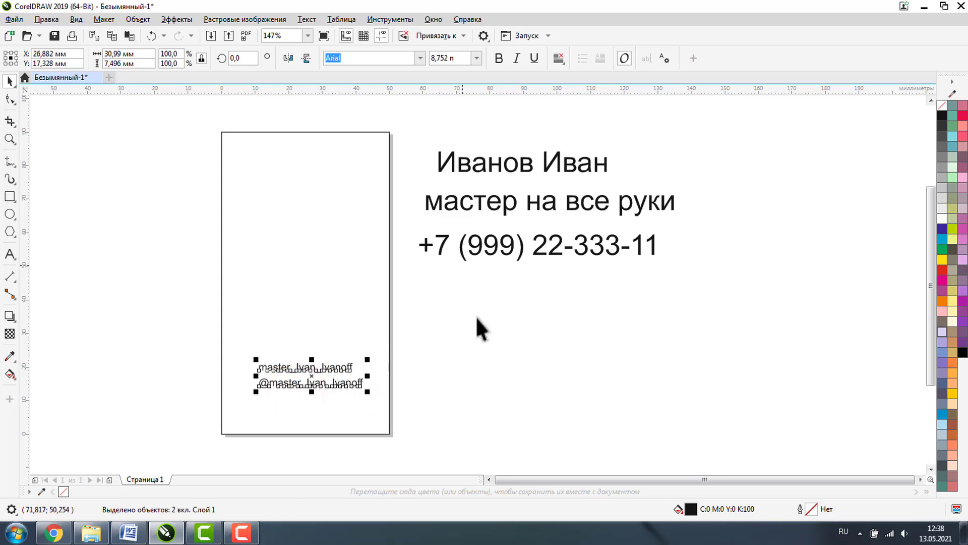
pyautogui.click(481, 342)
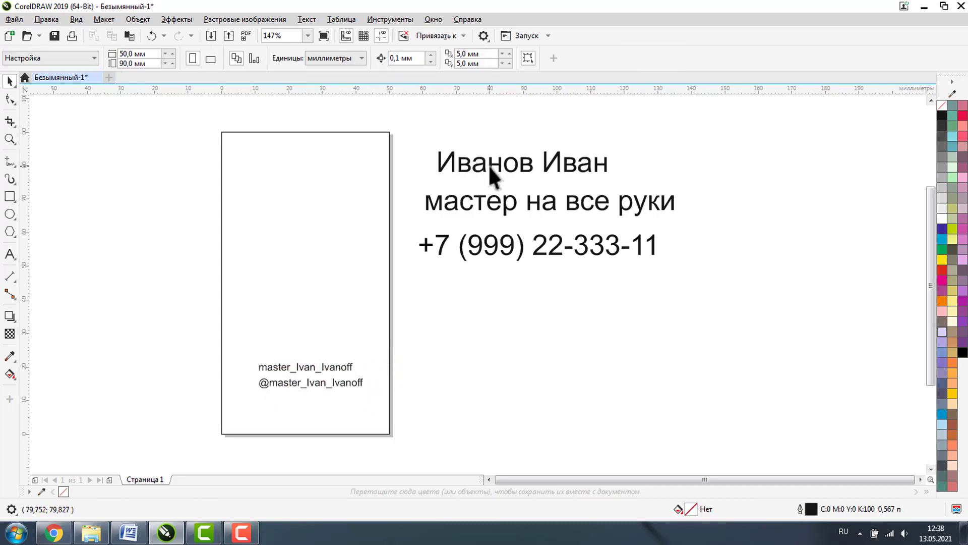
# - Move the name to the top of the card and break it onto two lines
pyautogui.moveTo(486, 171); pyautogui.dragTo(301, 191)
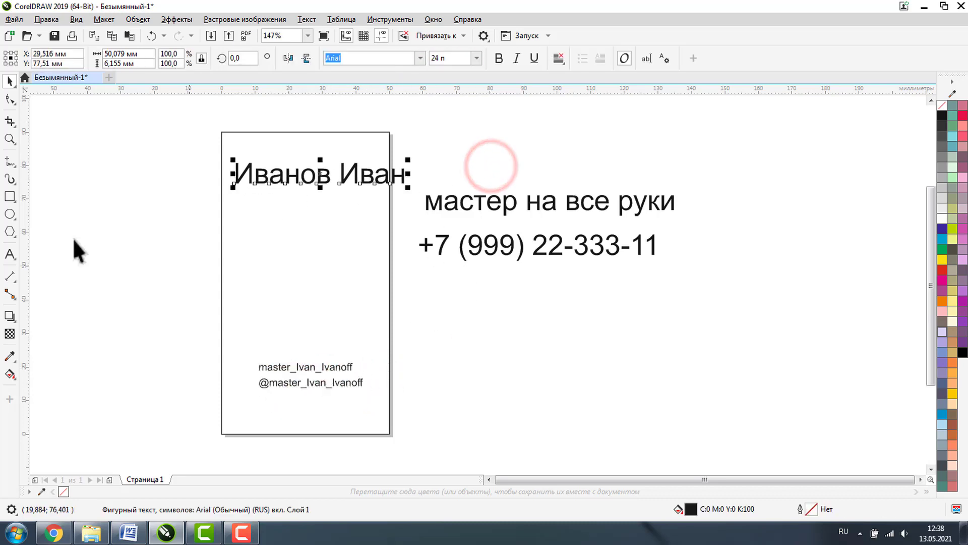
pyautogui.click(9, 253)
pyautogui.click(339, 190)
pyautogui.click(339, 177)
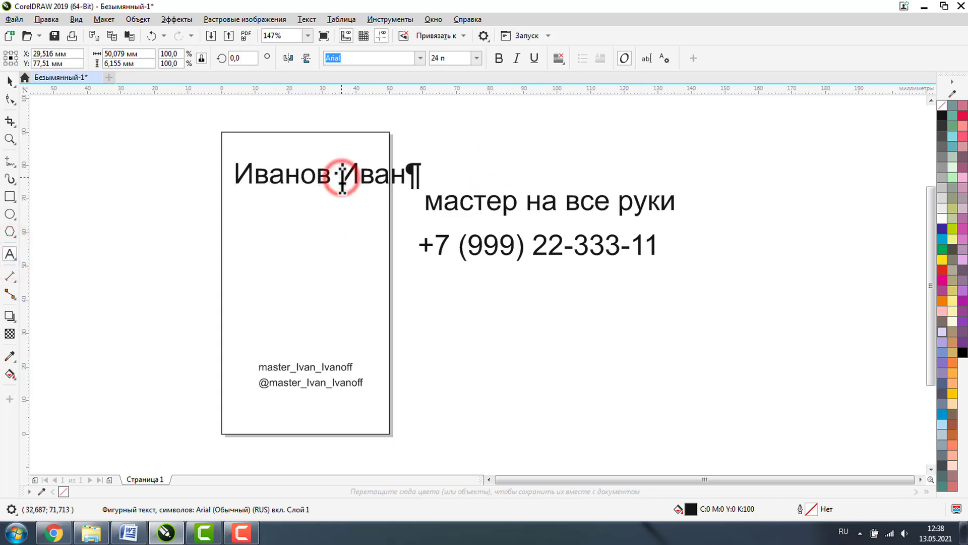
pyautogui.press('Return')
pyautogui.click(9, 81)
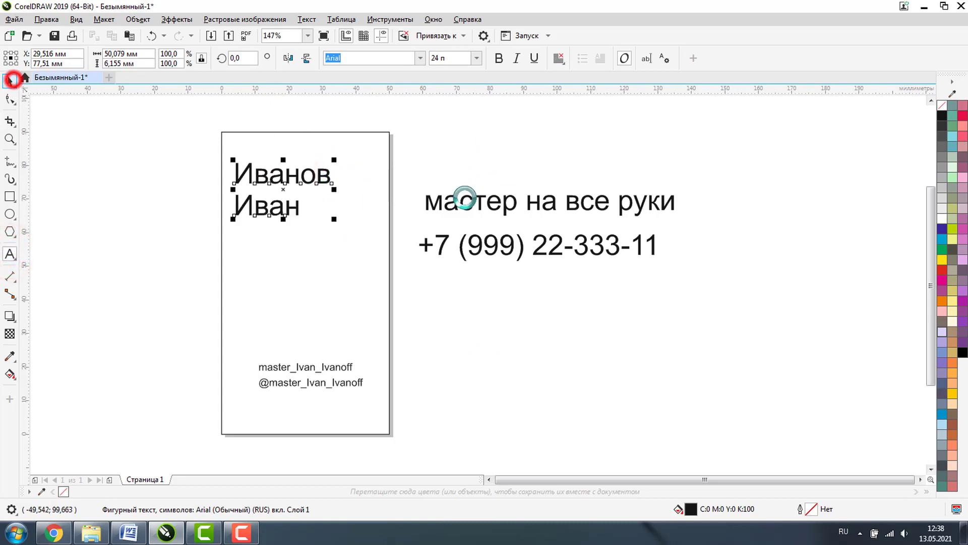
# - Shrink the tagline to about 58%, place it and the phone under the name, zoom in
pyautogui.click(517, 204)
pyautogui.moveTo(675, 192); pyautogui.dragTo(305, 250)
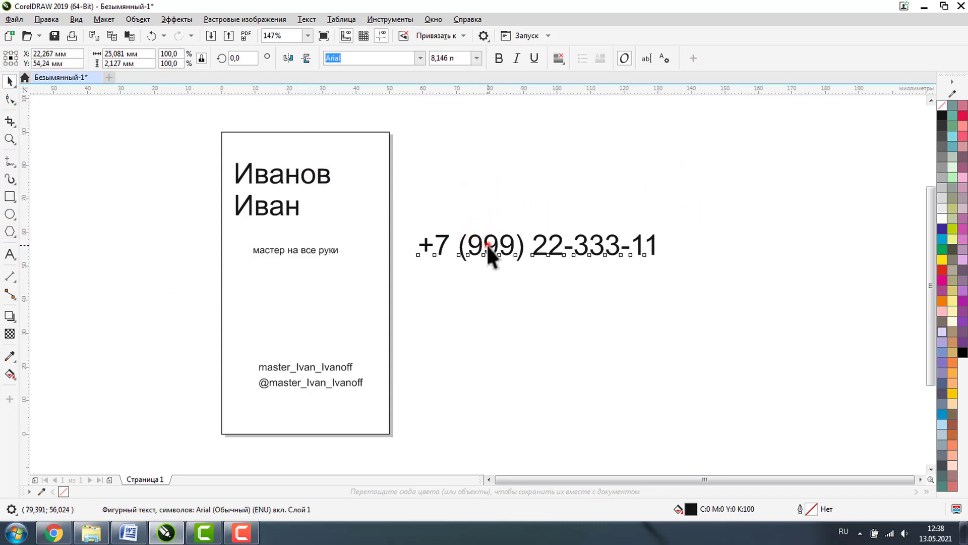
pyautogui.moveTo(487, 244); pyautogui.dragTo(251, 302)
pyautogui.moveTo(461, 276); pyautogui.dragTo(375, 285)
pyautogui.click(114, 176)
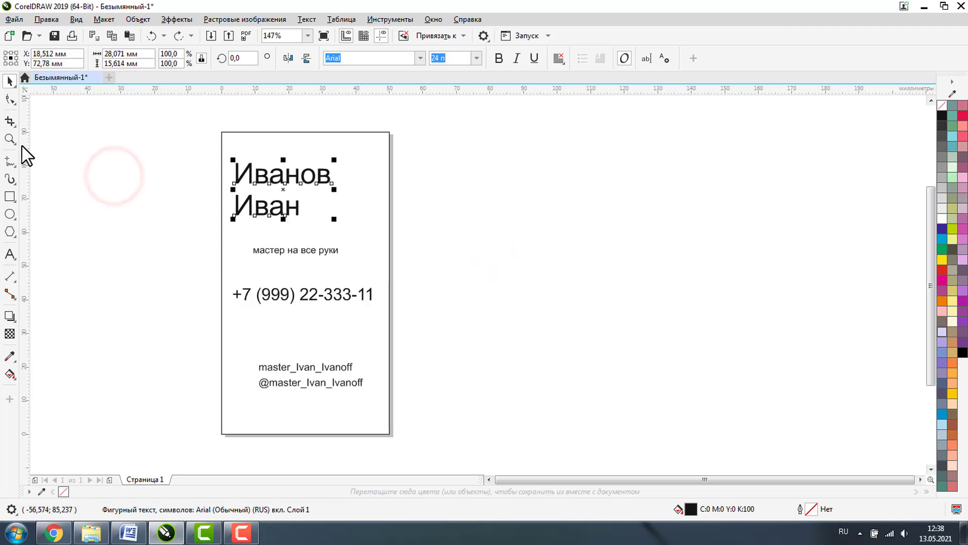
pyautogui.click(8, 136)
pyautogui.moveTo(199, 121); pyautogui.dragTo(437, 457)
pyautogui.click(9, 81)
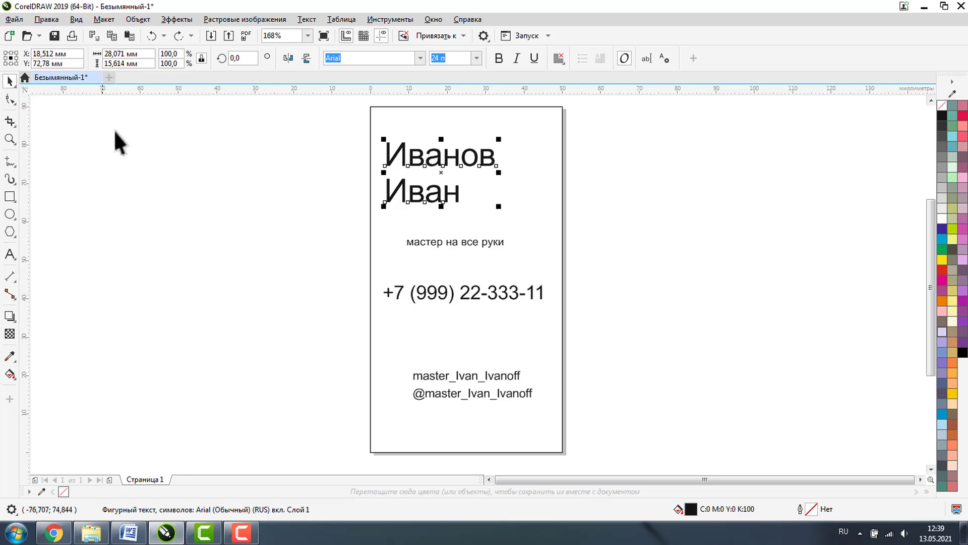
# - Add horizontal guidelines at 90, 5 and 85 mm from the Guidelines docker
pyautogui.rightClick(168, 91)
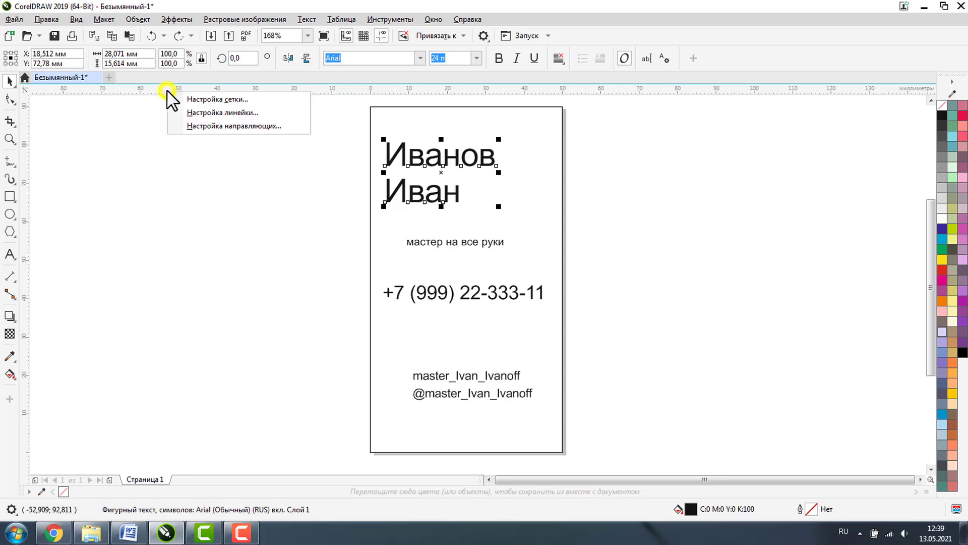
pyautogui.click(213, 125)
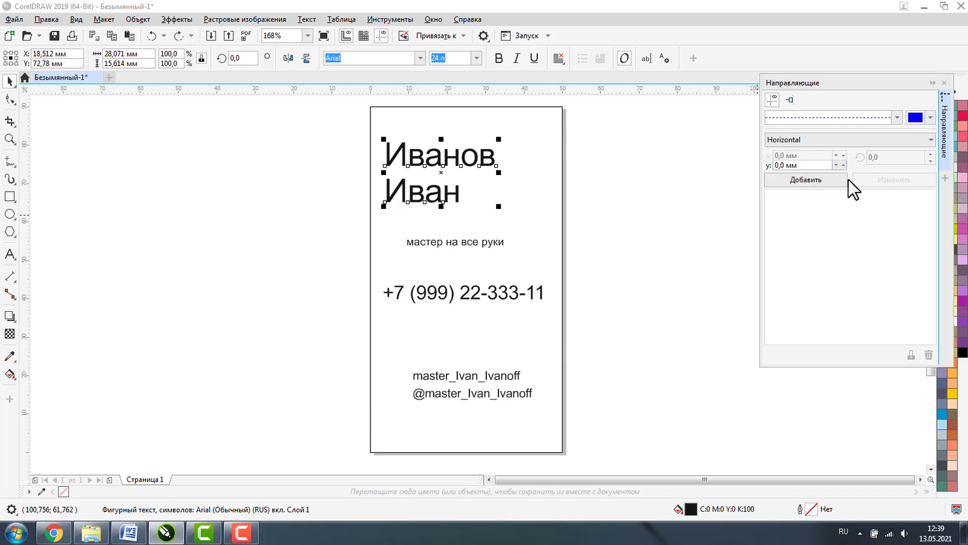
pyautogui.click(806, 182)
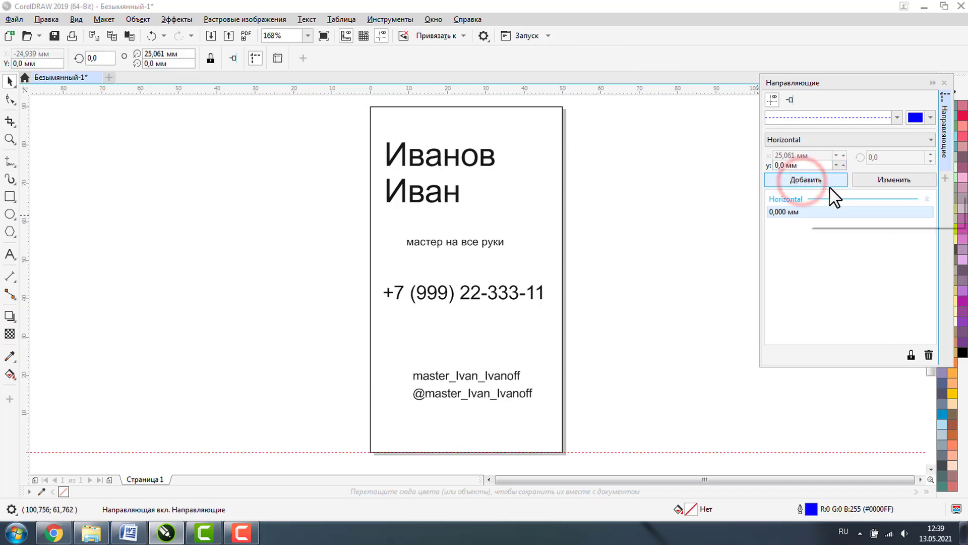
pyautogui.doubleClick(783, 165)
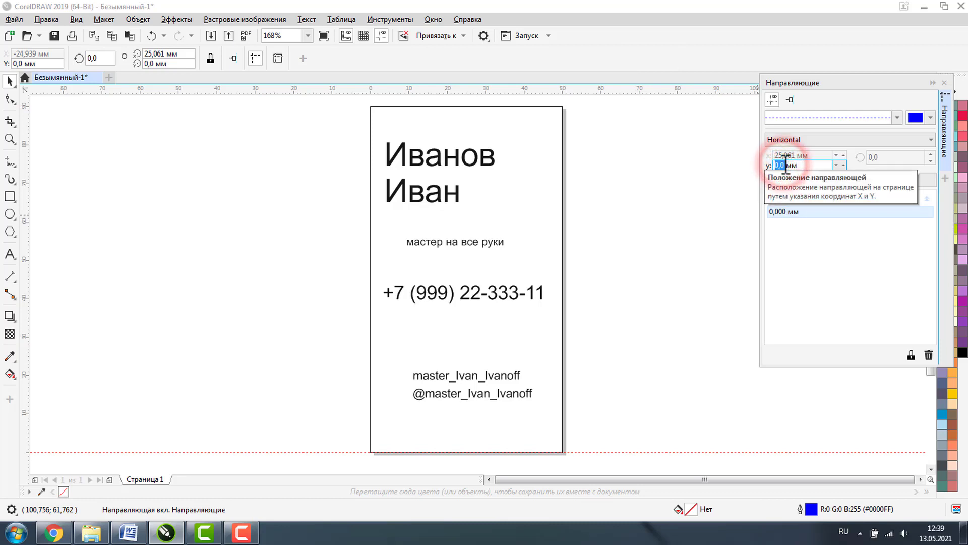
pyautogui.write('90')
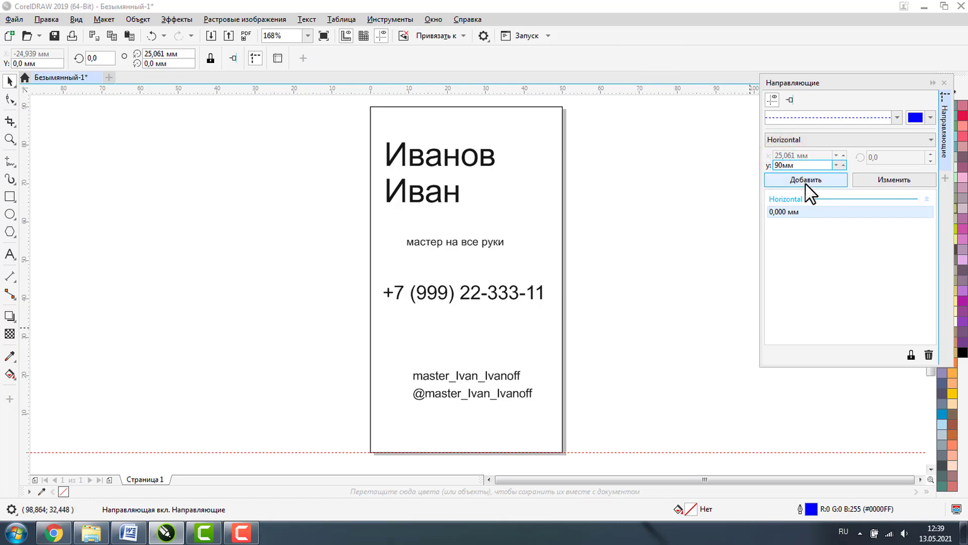
pyautogui.click(806, 181)
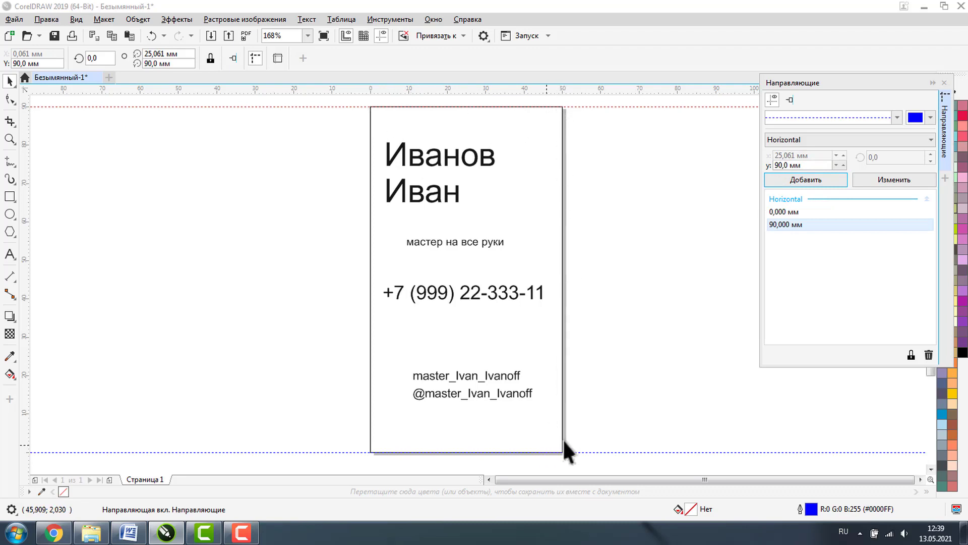
pyautogui.doubleClick(783, 165)
pyautogui.write('5')
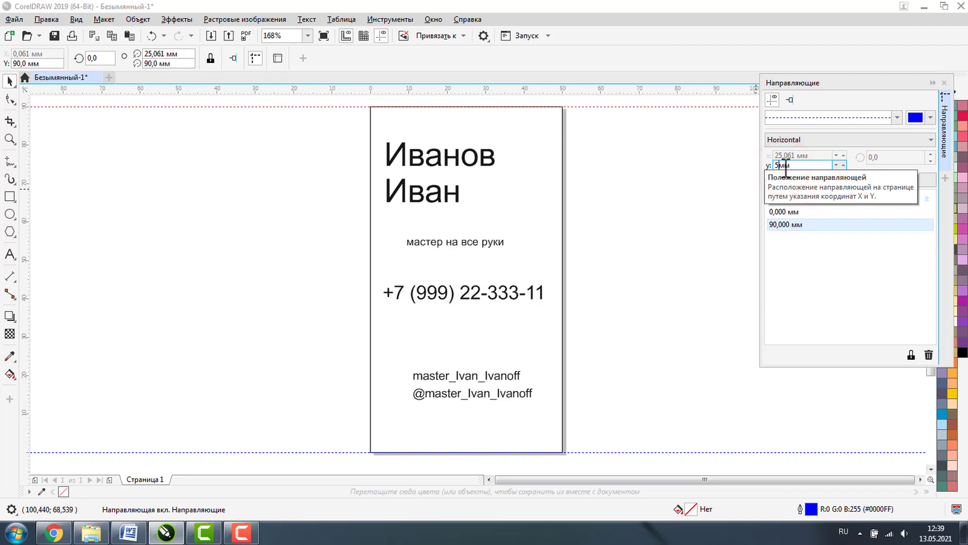
pyautogui.click(789, 176)
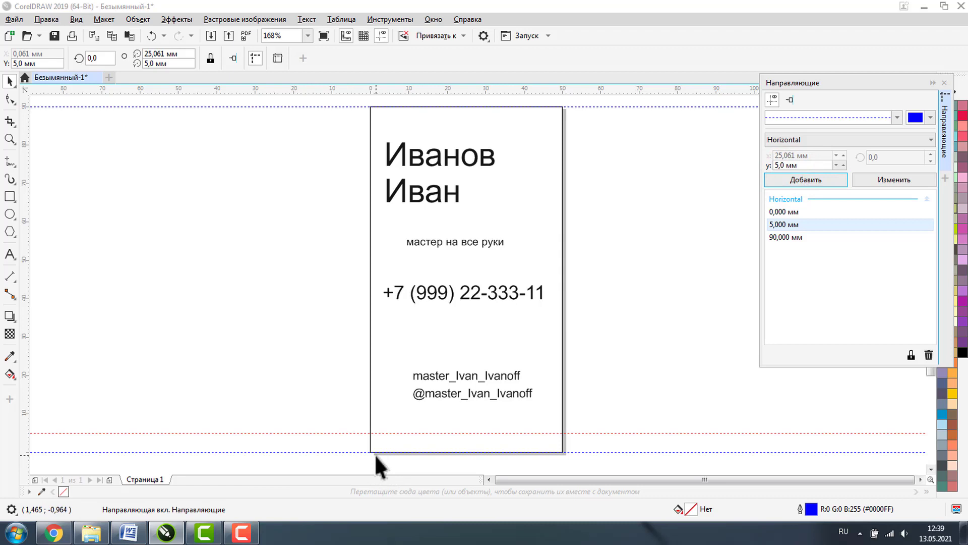
pyautogui.doubleClick(784, 166)
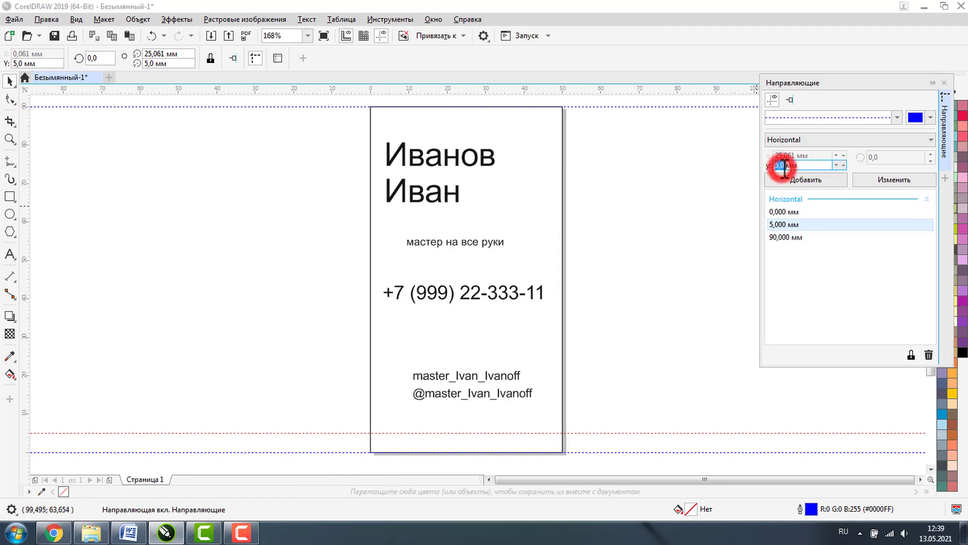
pyautogui.write('8')
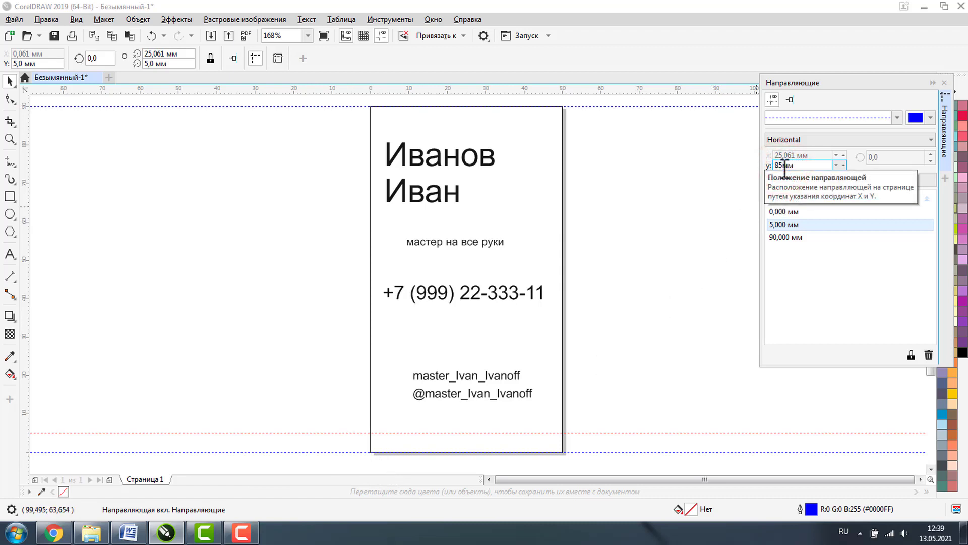
pyautogui.click(781, 181)
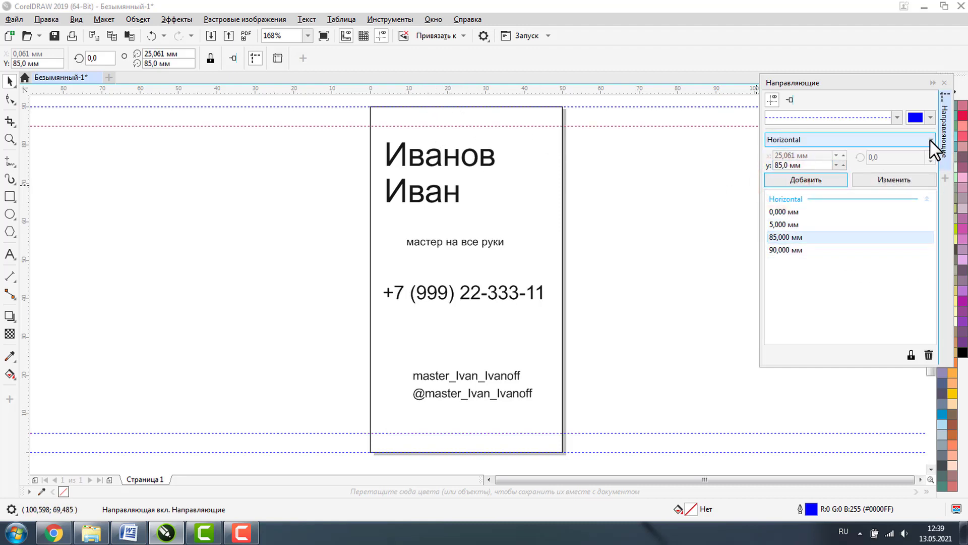
# - Add vertical guidelines at 0, 5, 45 and 50 mm
pyautogui.click(930, 140)
pyautogui.click(785, 159)
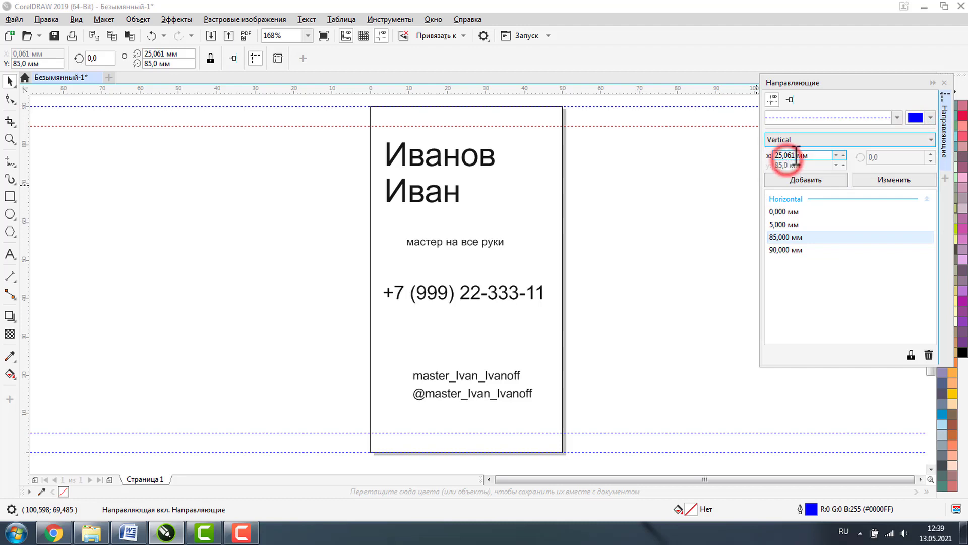
pyautogui.doubleClick(786, 155)
pyautogui.write('0')
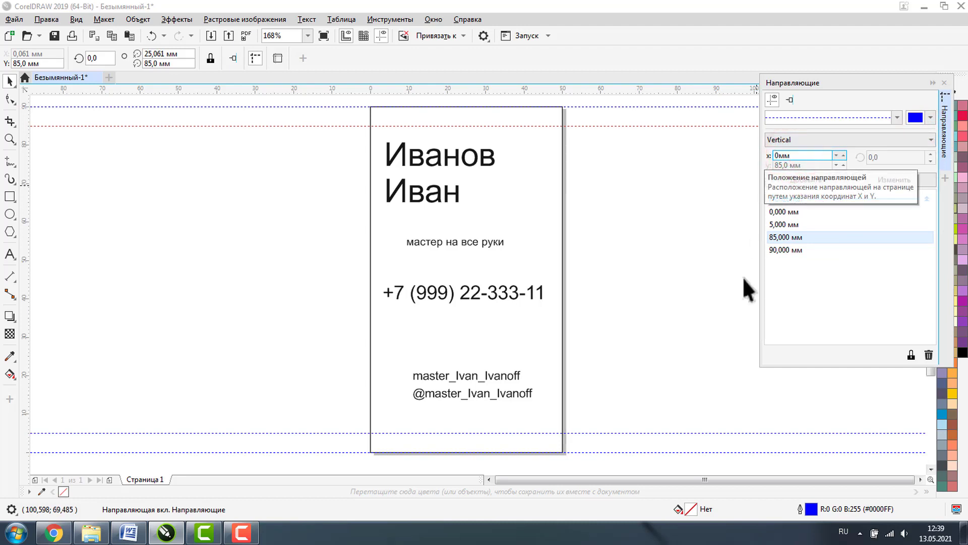
pyautogui.click(794, 178)
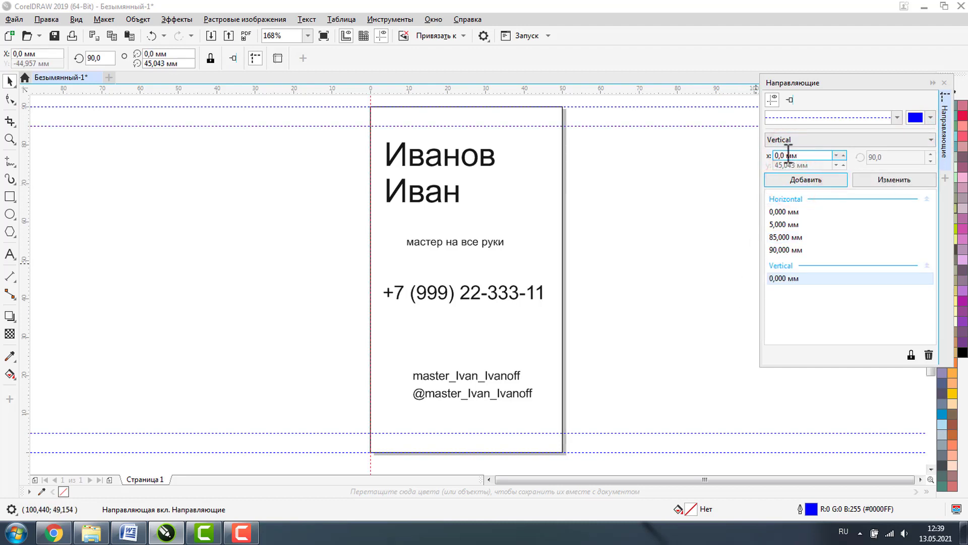
pyautogui.doubleClick(788, 154)
pyautogui.write('5')
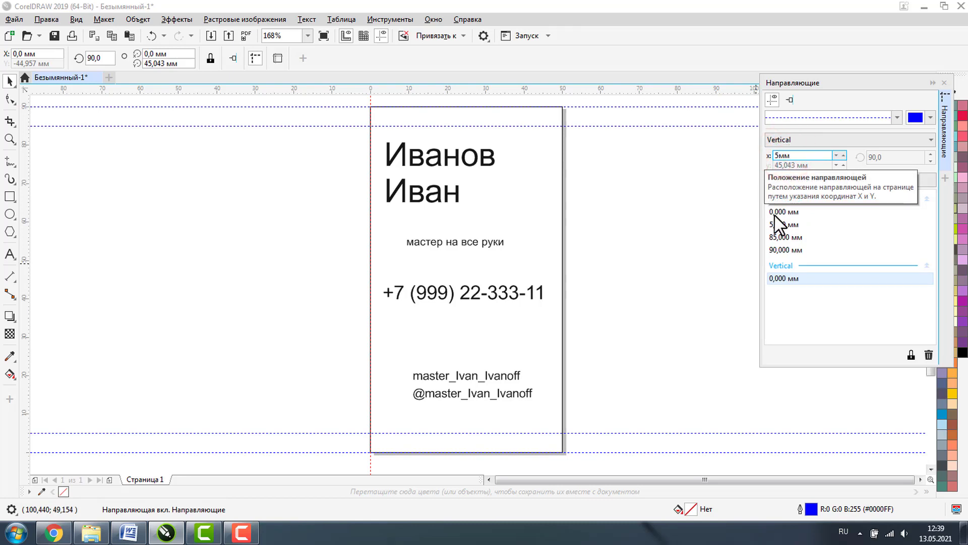
pyautogui.click(786, 180)
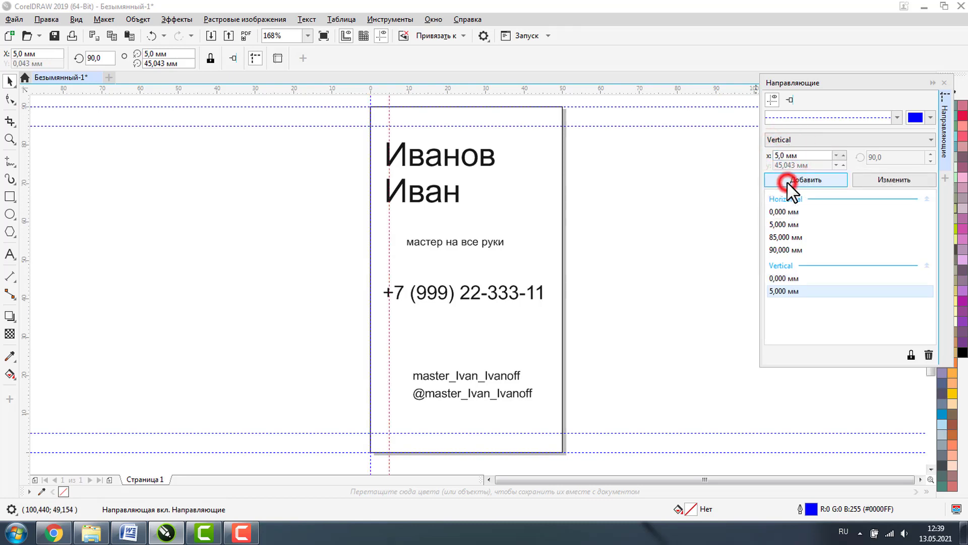
pyautogui.doubleClick(781, 155)
pyautogui.write('45')
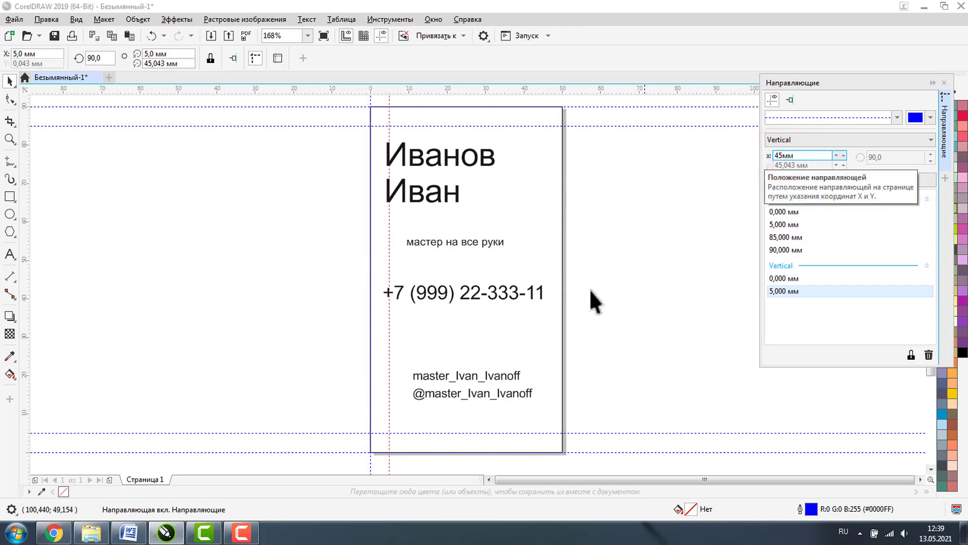
pyautogui.click(806, 179)
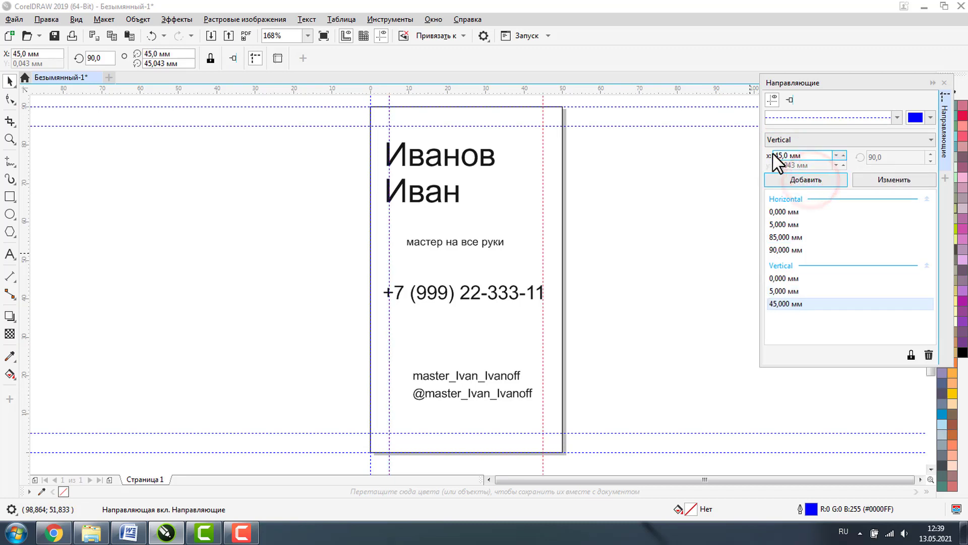
pyautogui.doubleClick(779, 156)
pyautogui.write('50')
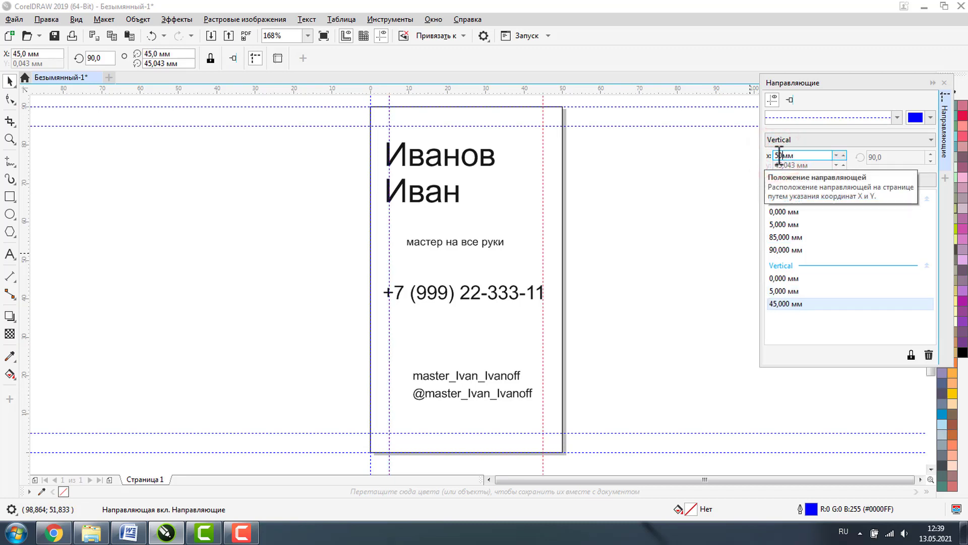
pyautogui.click(792, 180)
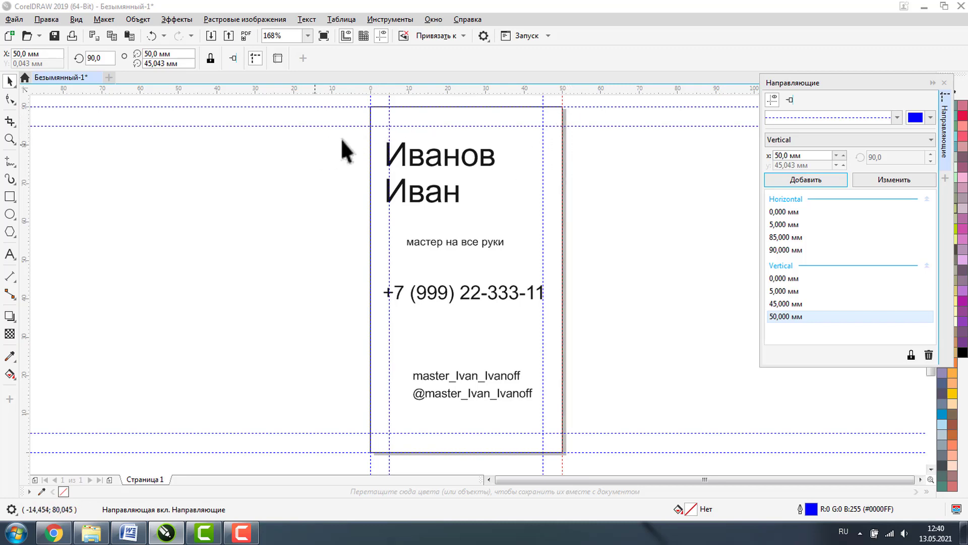
# - Clear the selection and collapse the Направляющие guidelines docker into its side tab
pyautogui.click(440, 154)
pyautogui.click(631, 207)
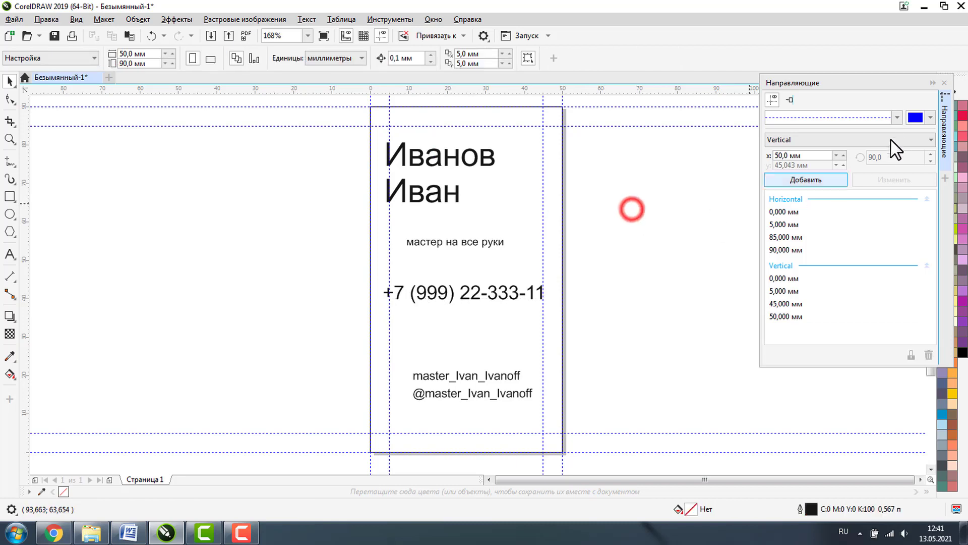
pyautogui.click(931, 82)
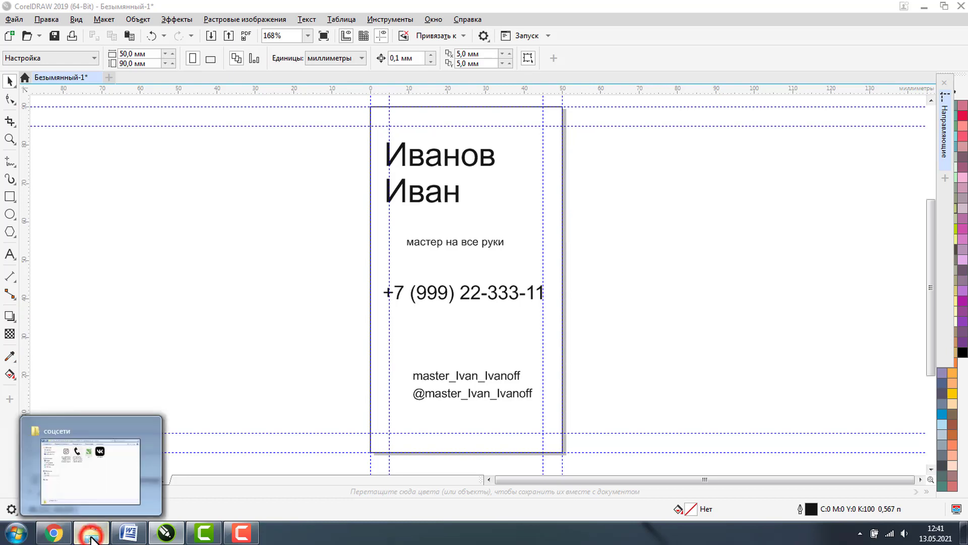
# - Place the соцсети folder beside the card and select the Instagram, phone and VK-chb_t icon files
pyautogui.click(92, 536)
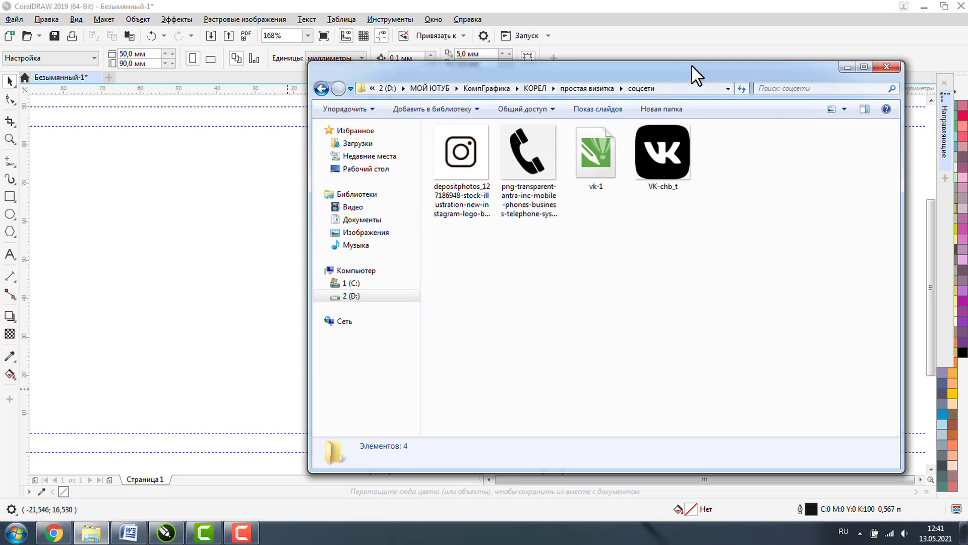
pyautogui.moveTo(692, 65); pyautogui.dragTo(704, 181)
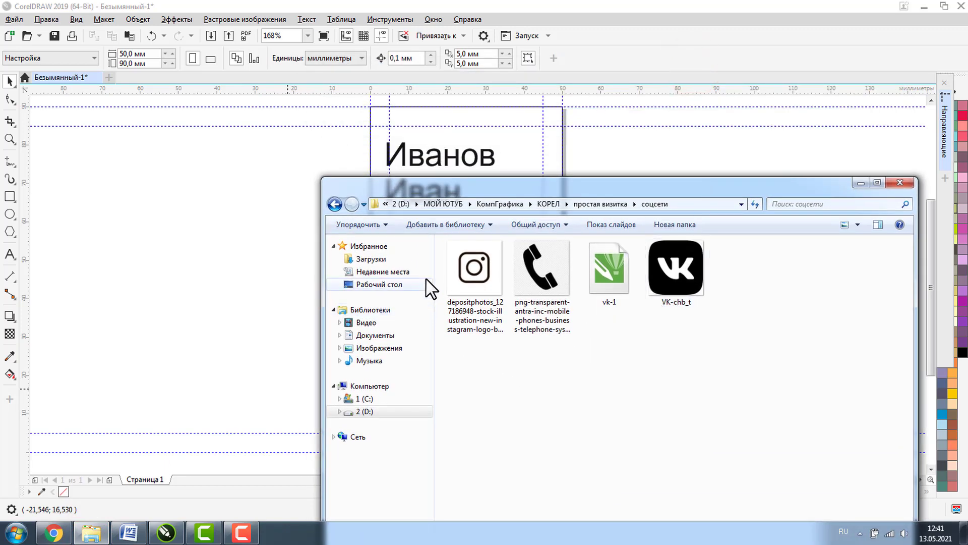
pyautogui.click(470, 269)
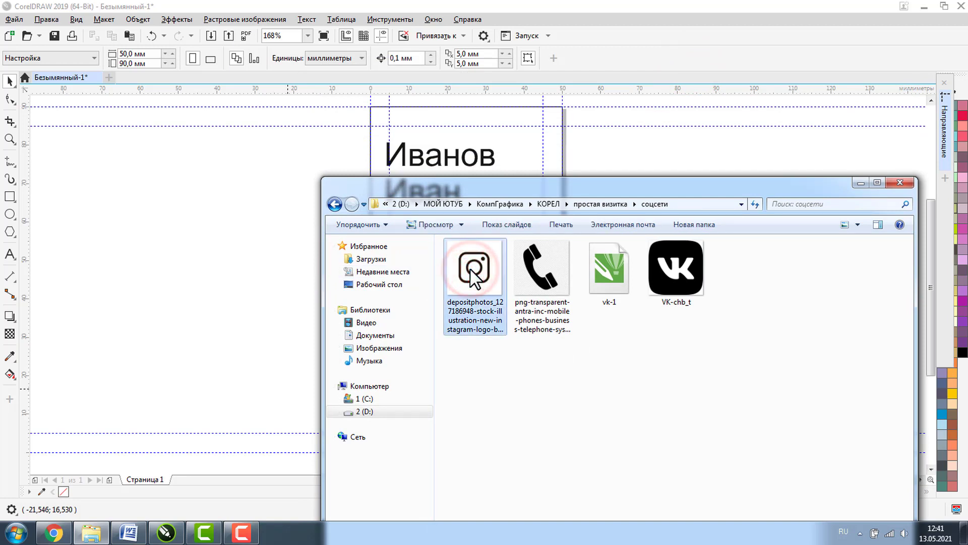
pyautogui.click(554, 283)
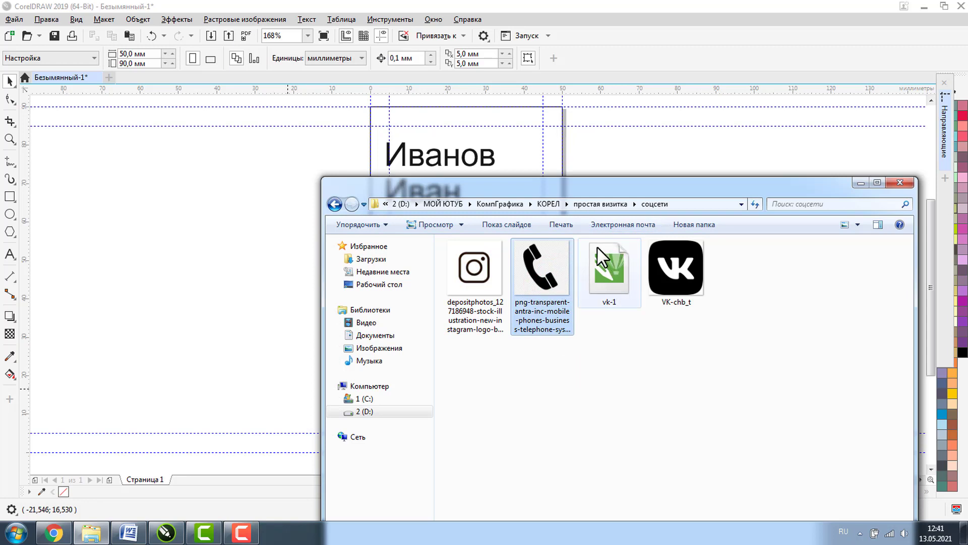
pyautogui.moveTo(612, 285)
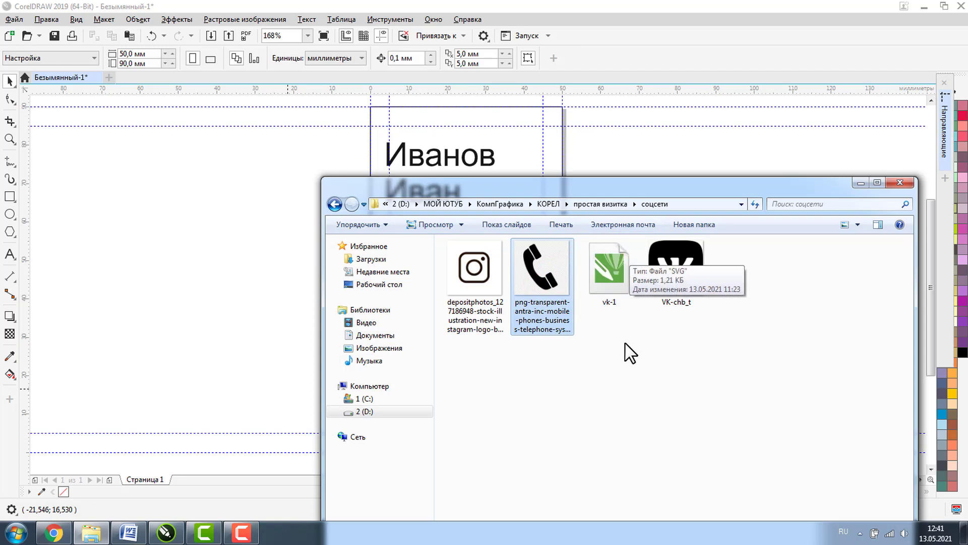
pyautogui.click(673, 286)
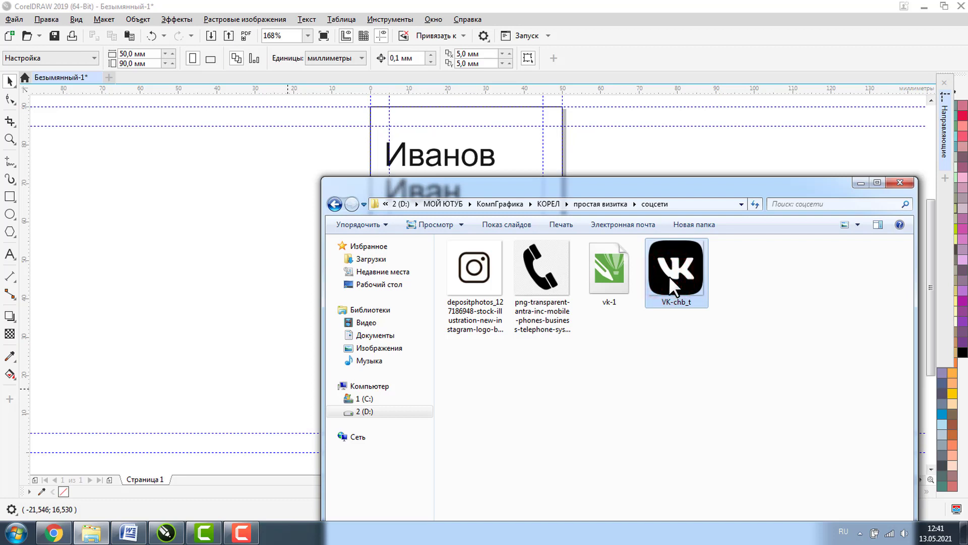
pyautogui.keyDown('ctrl'); pyautogui.click(536, 268); pyautogui.keyUp('ctrl')
pyautogui.keyDown('ctrl'); pyautogui.click(490, 271); pyautogui.keyUp('ctrl')
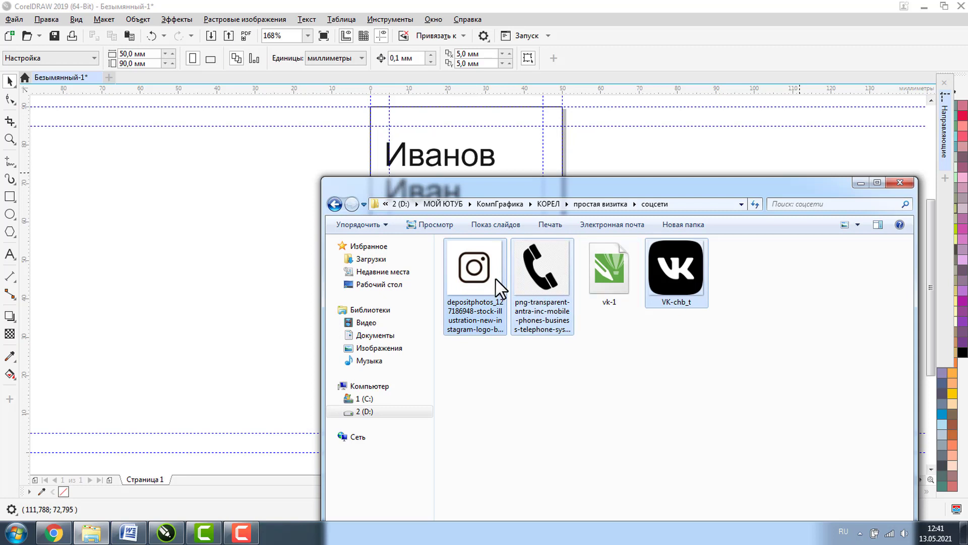
# - Import the three selected icons into the drawing and zoom out to see them
pyautogui.moveTo(158, 274); pyautogui.dragTo(183, 274)
pyautogui.click(9, 139)
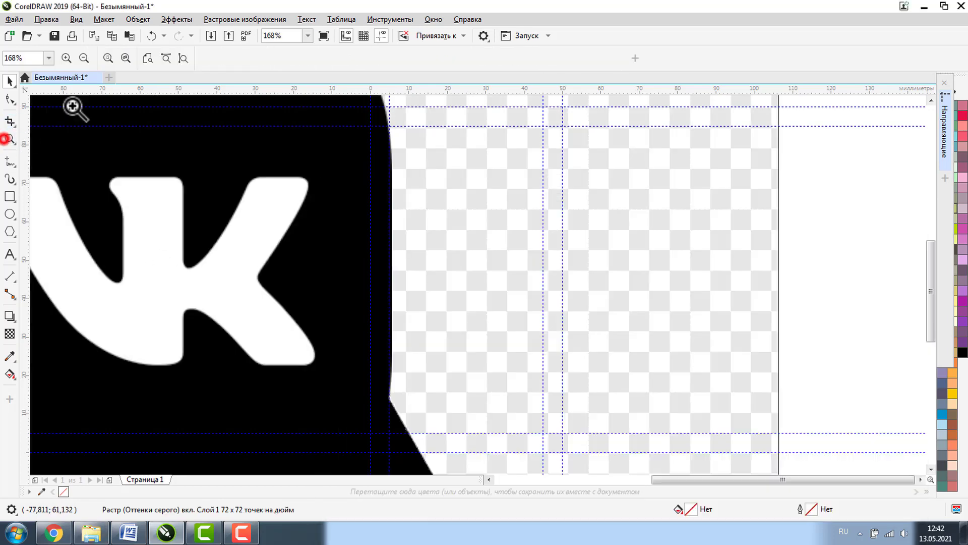
pyautogui.click(87, 56)
pyautogui.click(87, 56)
pyautogui.click(87, 56)
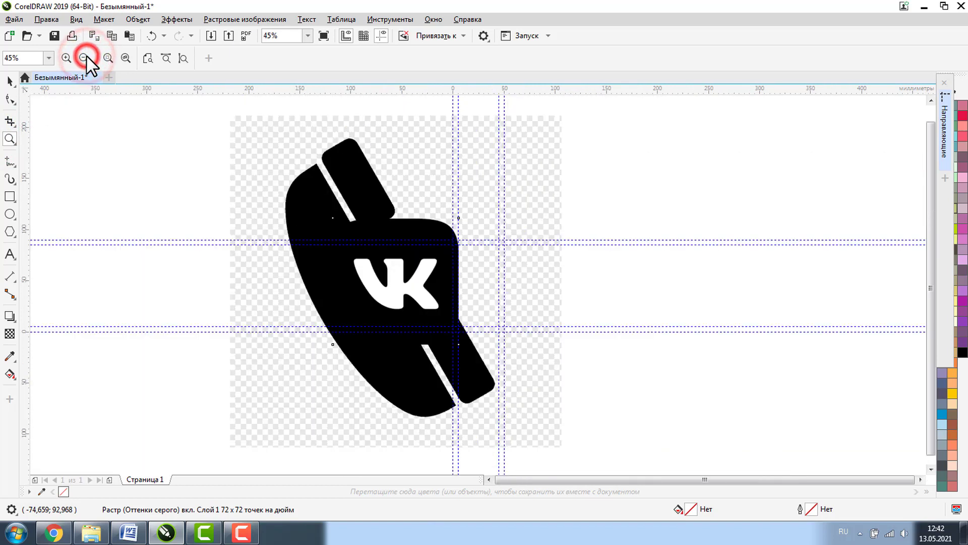
pyautogui.click(86, 57)
# - Spread the icons apart: VK to the right, phone left, Instagram up clear of the phone
pyautogui.click(10, 80)
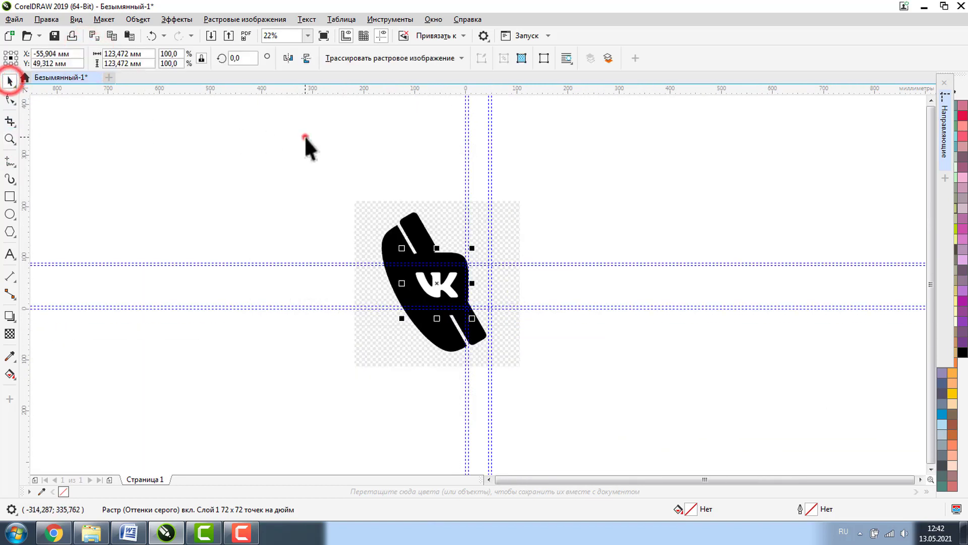
pyautogui.click(304, 135)
pyautogui.moveTo(436, 254); pyautogui.dragTo(609, 214)
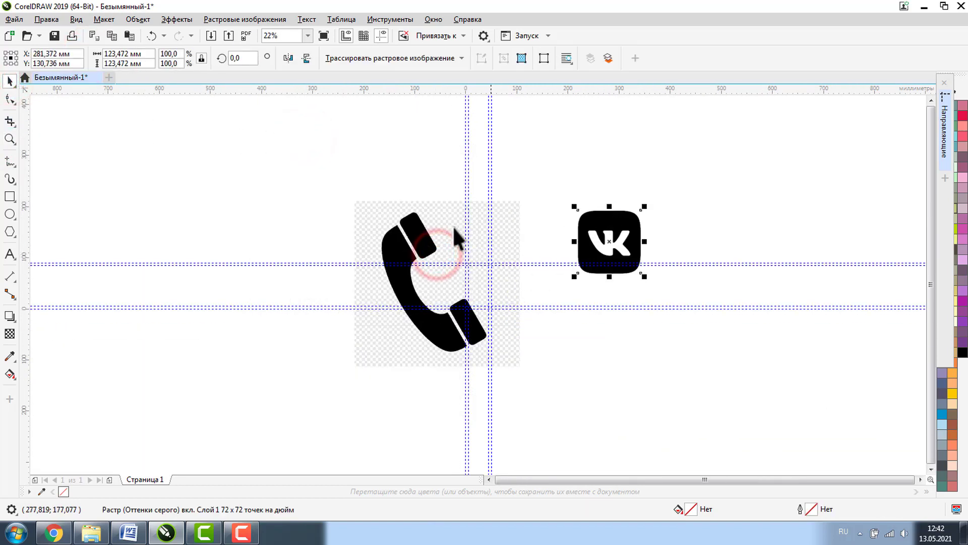
pyautogui.moveTo(413, 228); pyautogui.dragTo(228, 218)
pyautogui.click(427, 283)
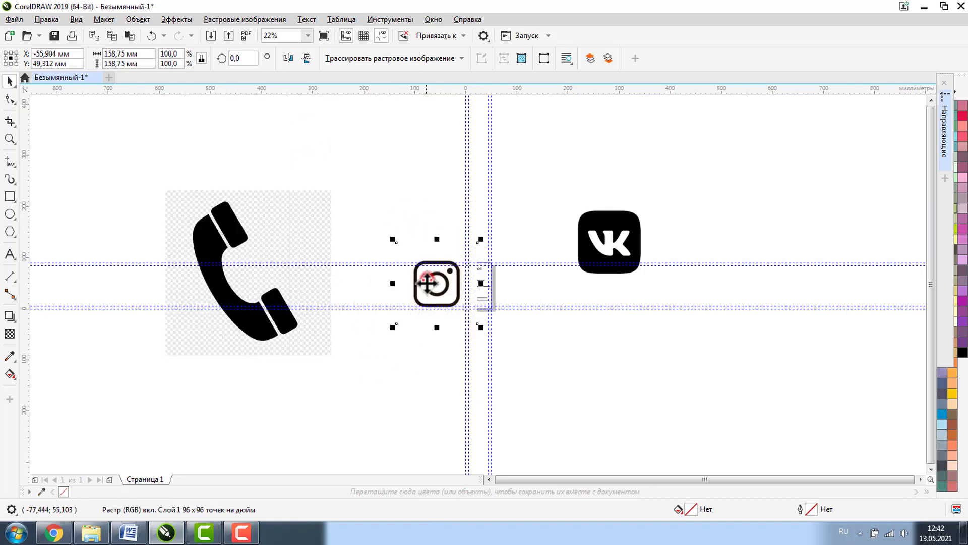
pyautogui.moveTo(428, 283); pyautogui.dragTo(402, 220)
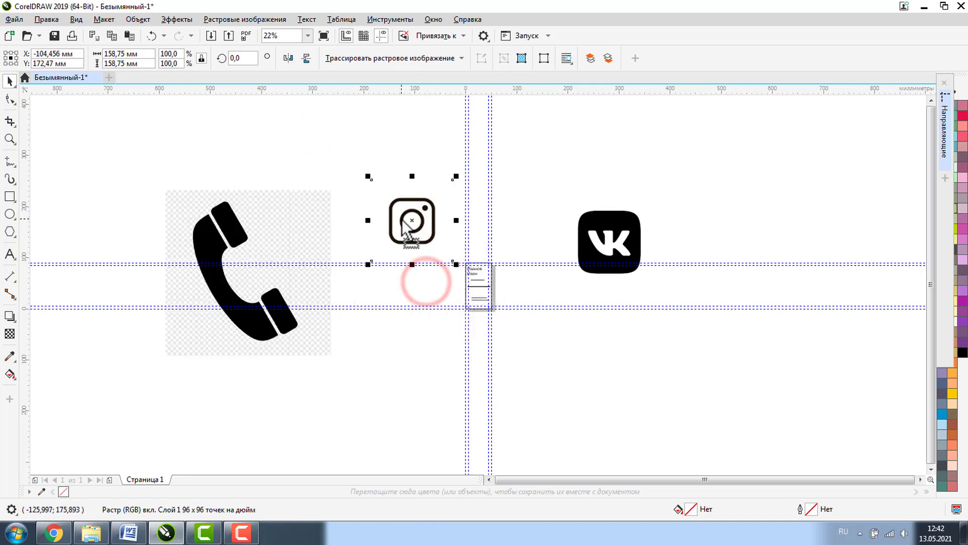
# - Quick Trace the Instagram bitmap into vector shapes
pyautogui.click(270, 241)
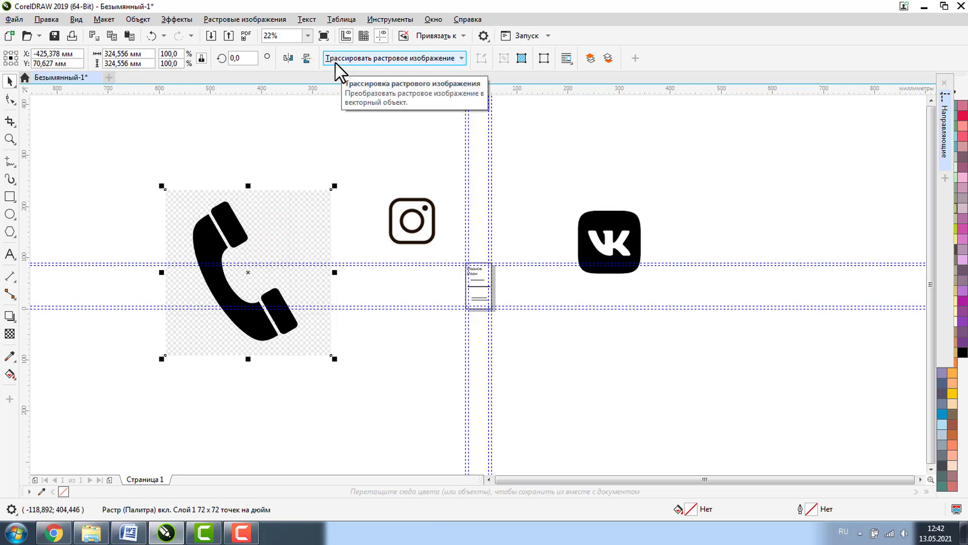
pyautogui.click(426, 205)
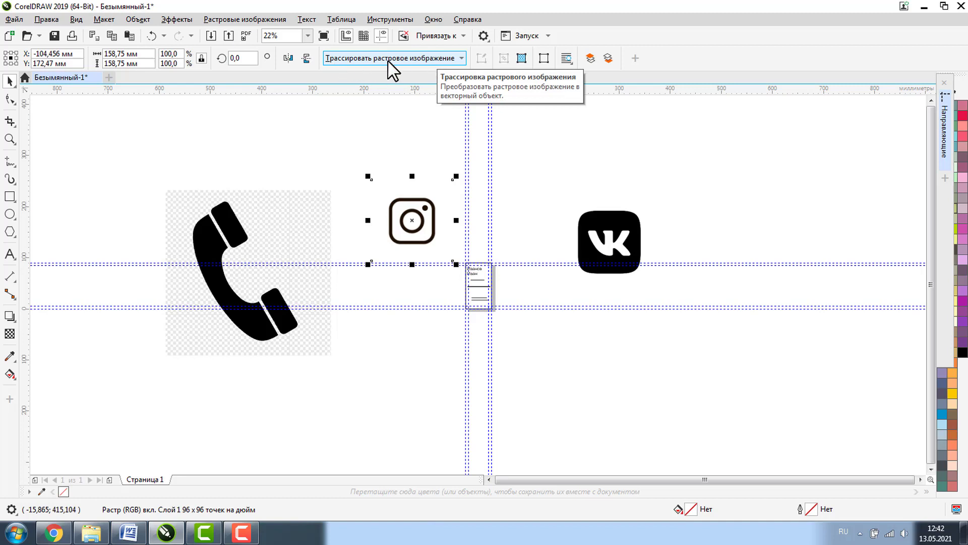
pyautogui.click(440, 59)
pyautogui.click(352, 74)
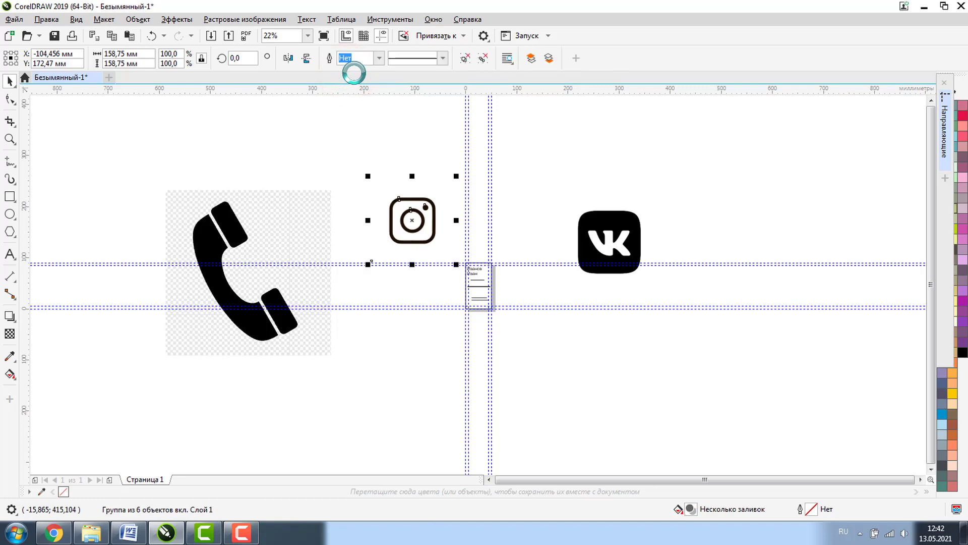
# - Move the Instagram trace, ungroup it, and drag its white backing shape aside
pyautogui.click(415, 162)
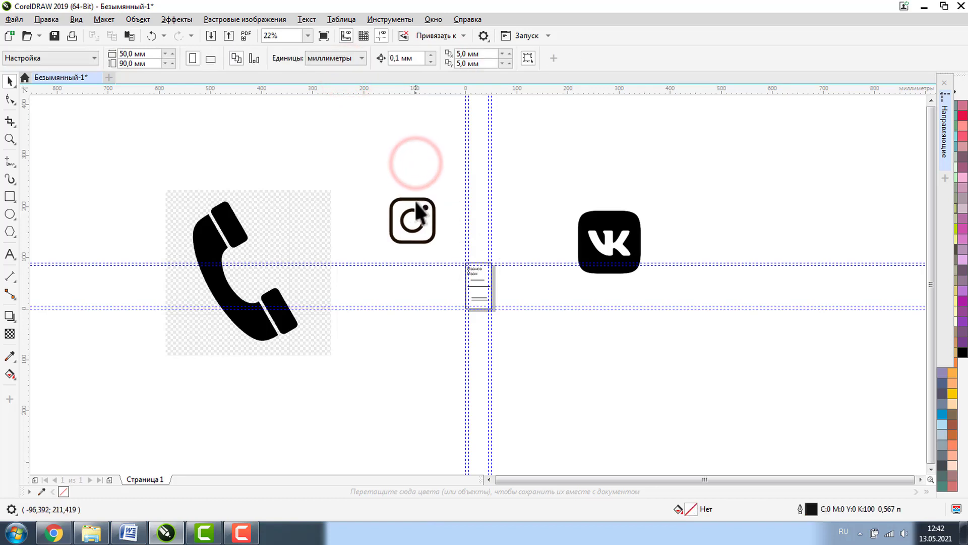
pyautogui.moveTo(416, 200)
pyautogui.mouseDown()
pyautogui.moveTo(567, 197)
pyautogui.moveTo(536, 183)
pyautogui.moveTo(558, 154)
pyautogui.moveTo(515, 150)
pyautogui.mouseUp()
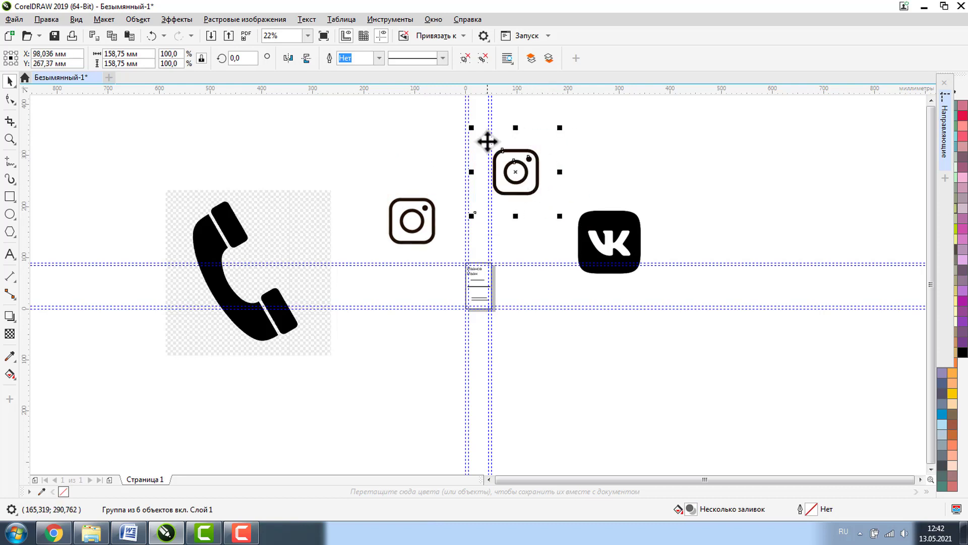
pyautogui.click(483, 60)
pyautogui.click(585, 101)
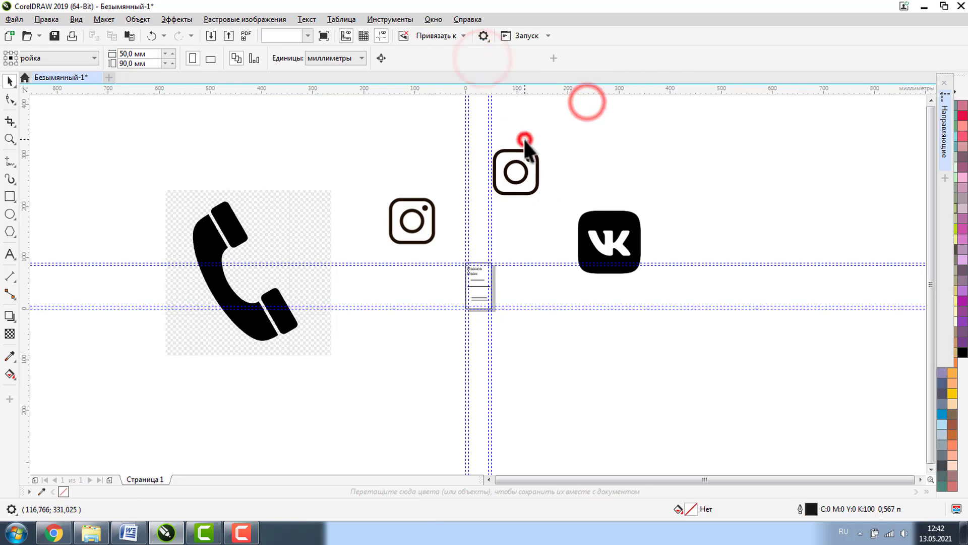
pyautogui.click(524, 141)
pyautogui.moveTo(524, 140); pyautogui.dragTo(643, 129)
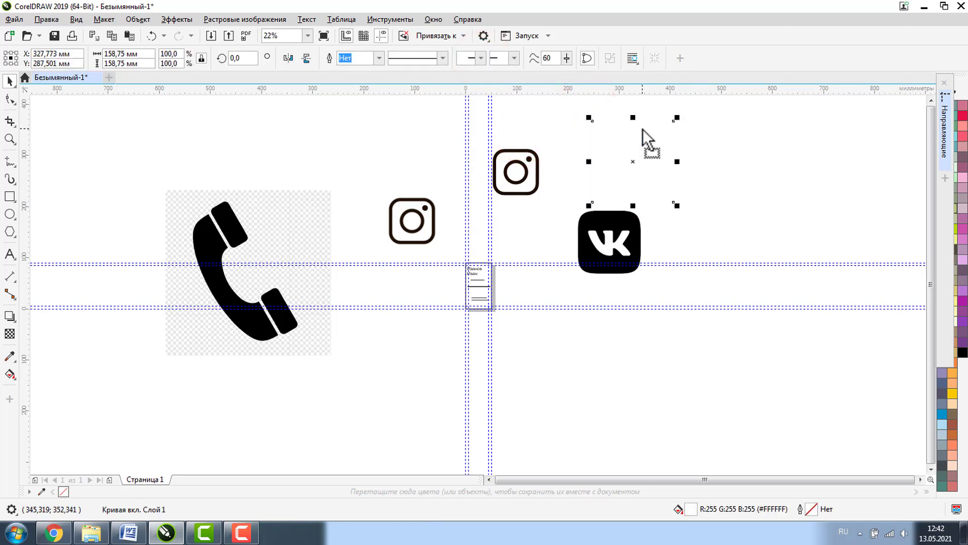
pyautogui.click(642, 129)
# - Quick Trace the VK icon, move the trace aside, and delete the original VK bitmap
pyautogui.click(609, 229)
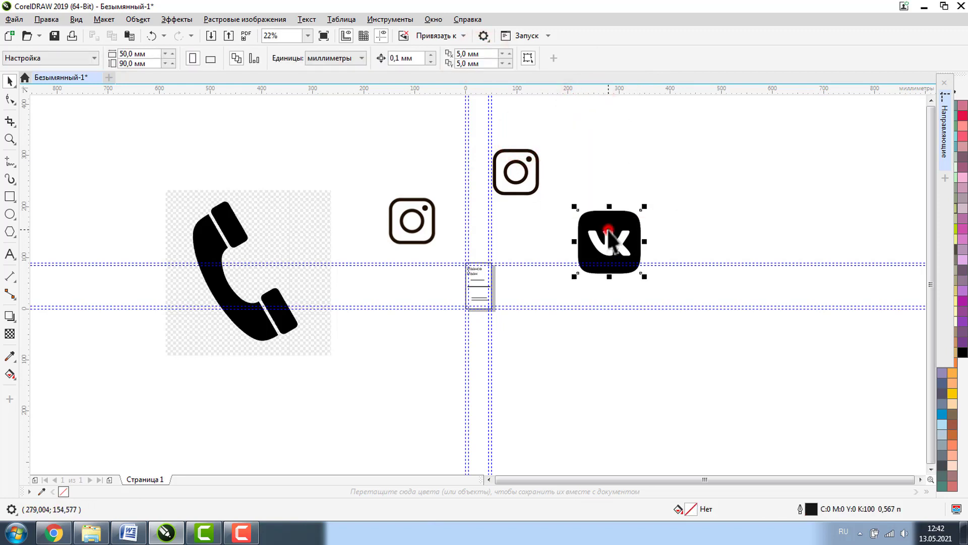
pyautogui.click(398, 60)
pyautogui.click(382, 75)
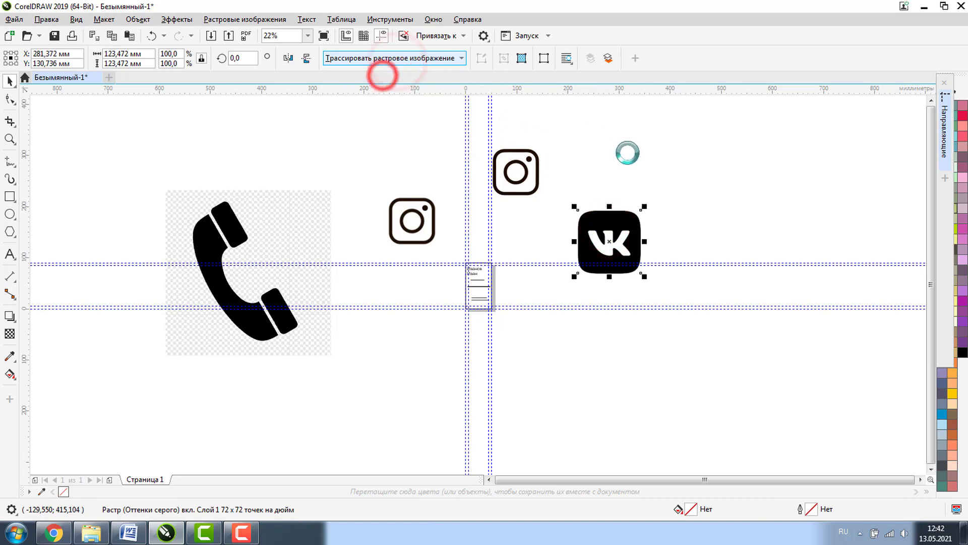
pyautogui.moveTo(618, 230); pyautogui.dragTo(709, 156)
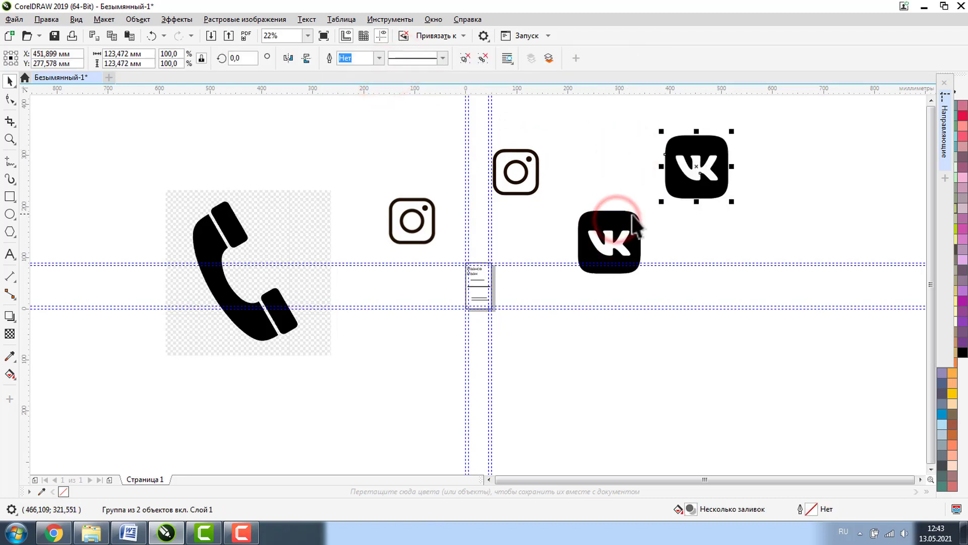
pyautogui.click(590, 227)
pyautogui.press('Delete')
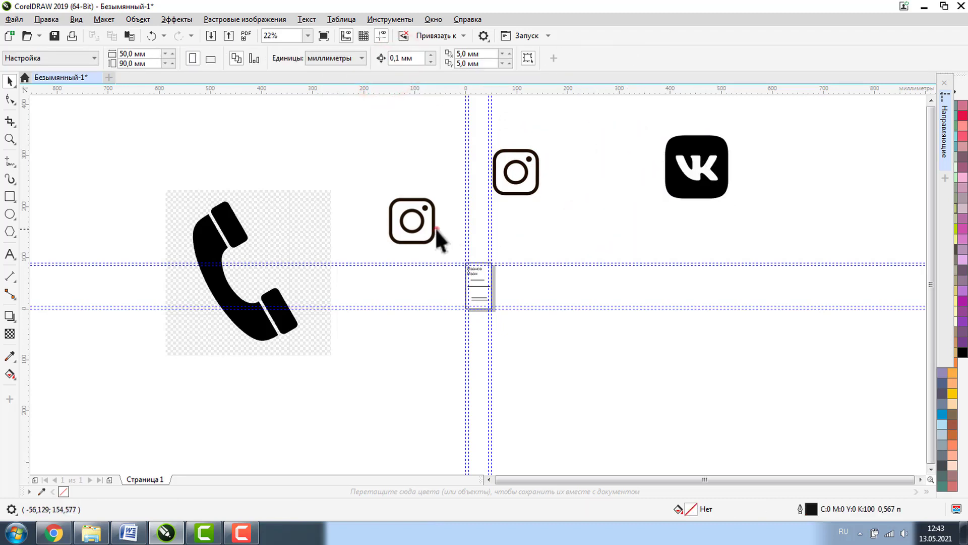
# - Delete the original Instagram bitmap and Quick Trace the phone image
pyautogui.click(435, 228)
pyautogui.press('Delete')
pyautogui.click(249, 242)
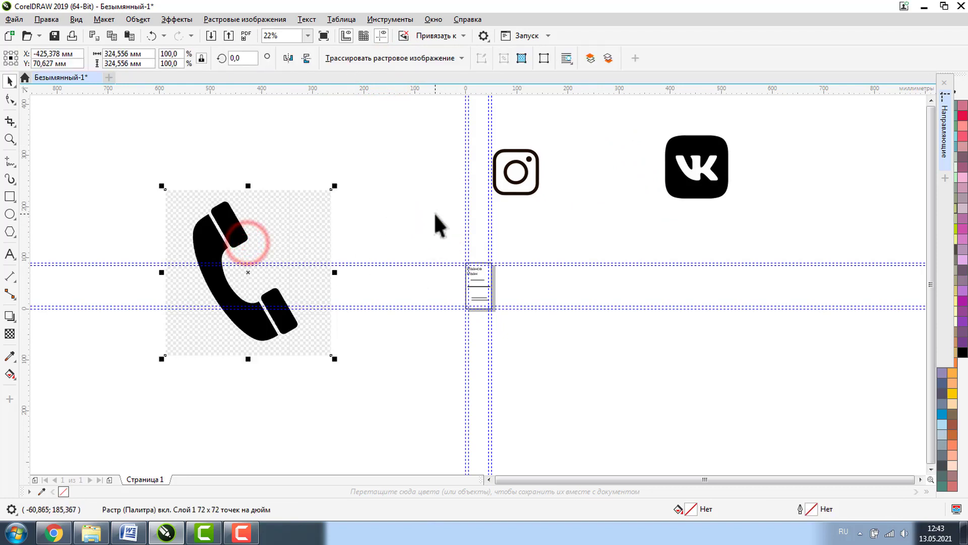
pyautogui.click(379, 58)
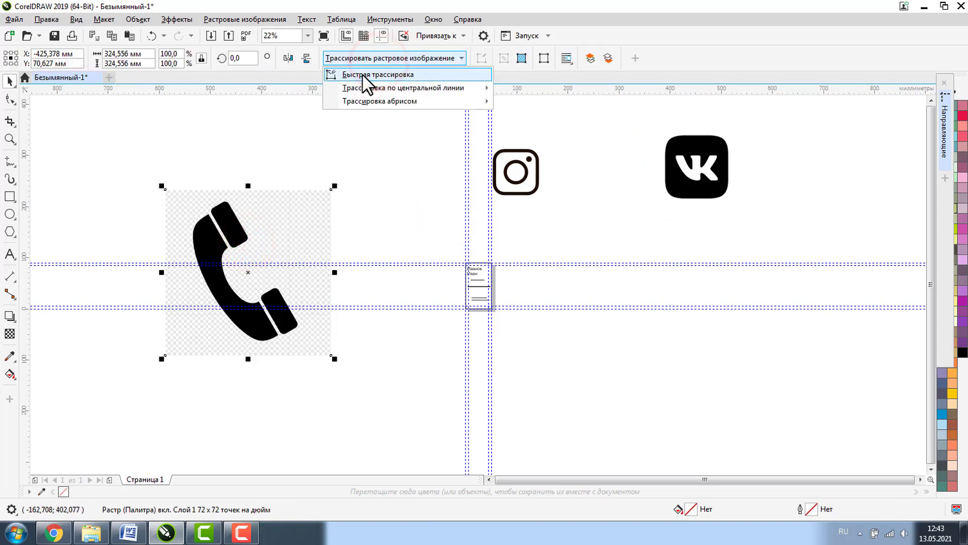
pyautogui.click(359, 74)
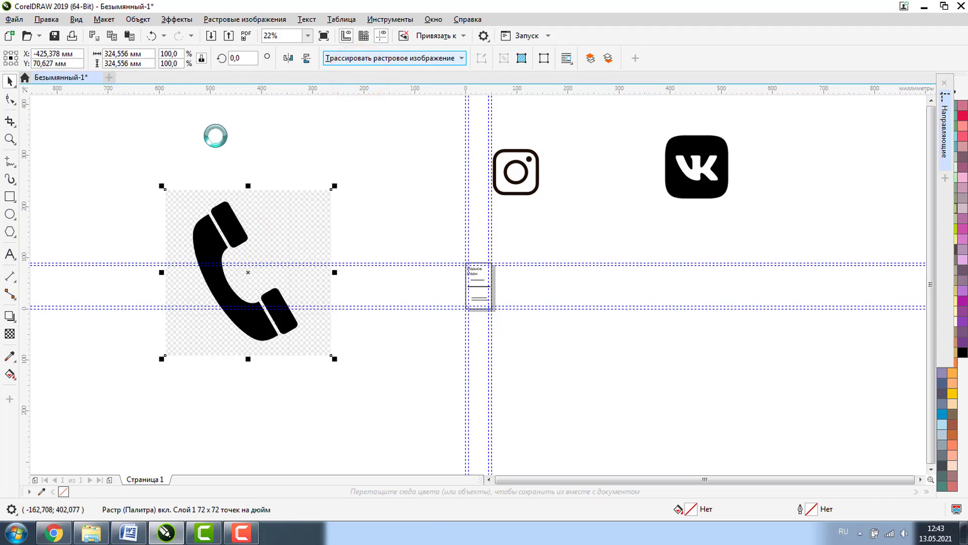
# - Ungroup the traced phone, move its three shapes right, and delete the original bitmap
pyautogui.click(224, 142)
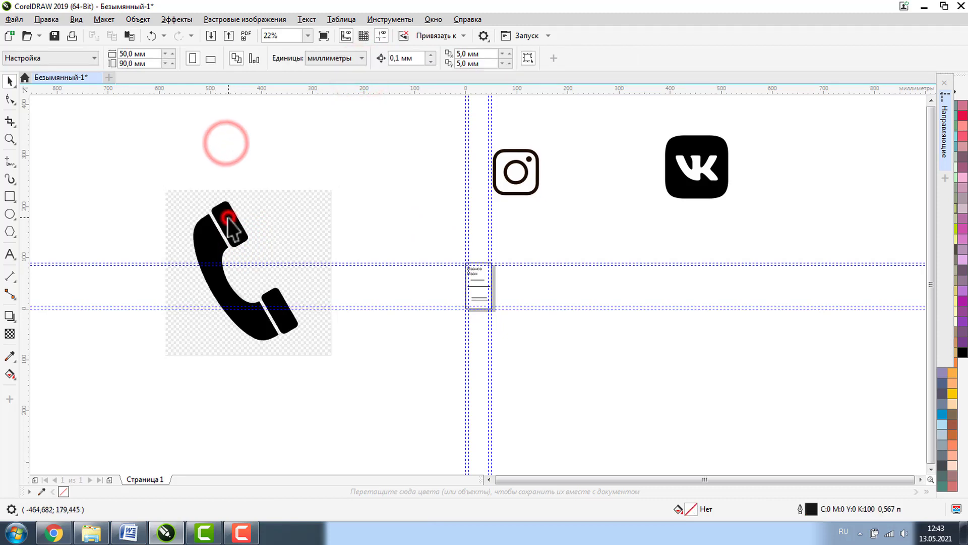
pyautogui.click(228, 218)
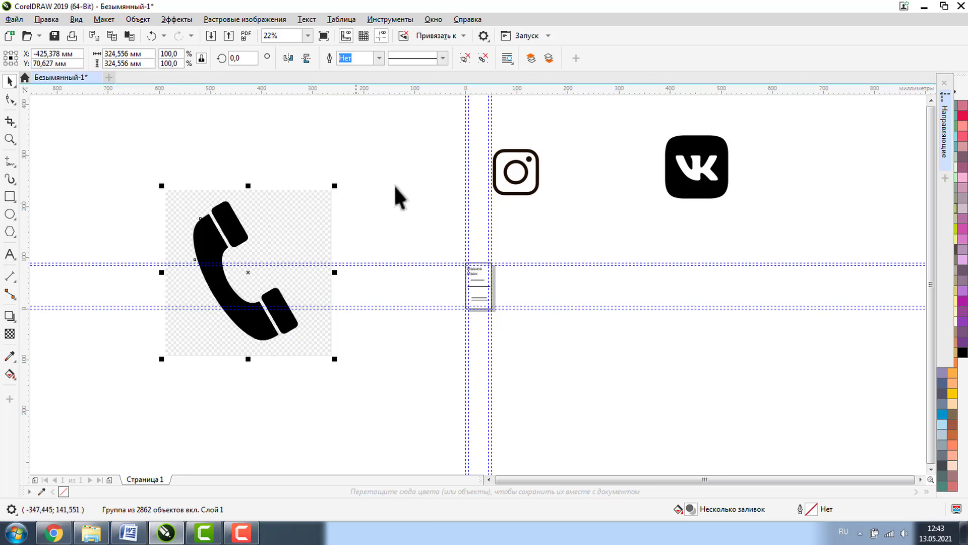
pyautogui.click(481, 59)
pyautogui.click(271, 173)
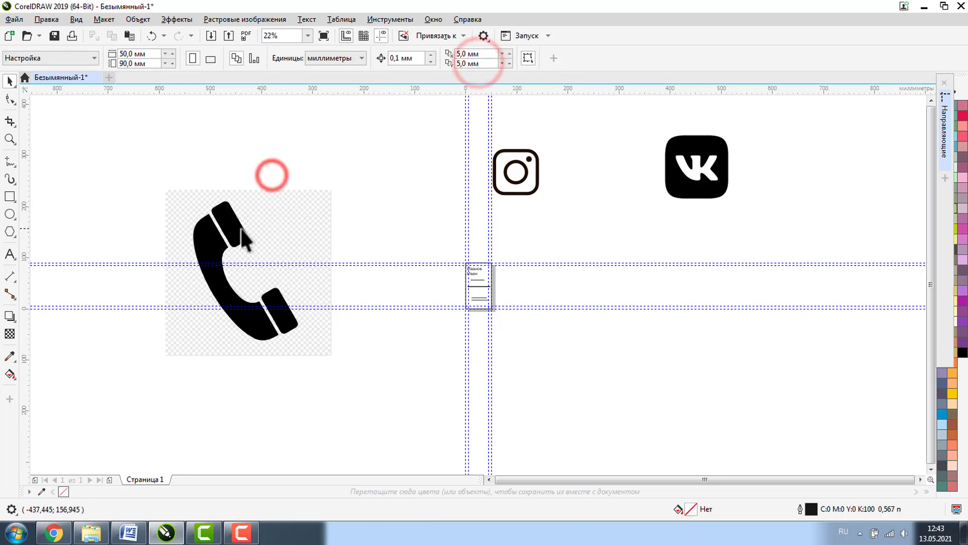
pyautogui.click(230, 224)
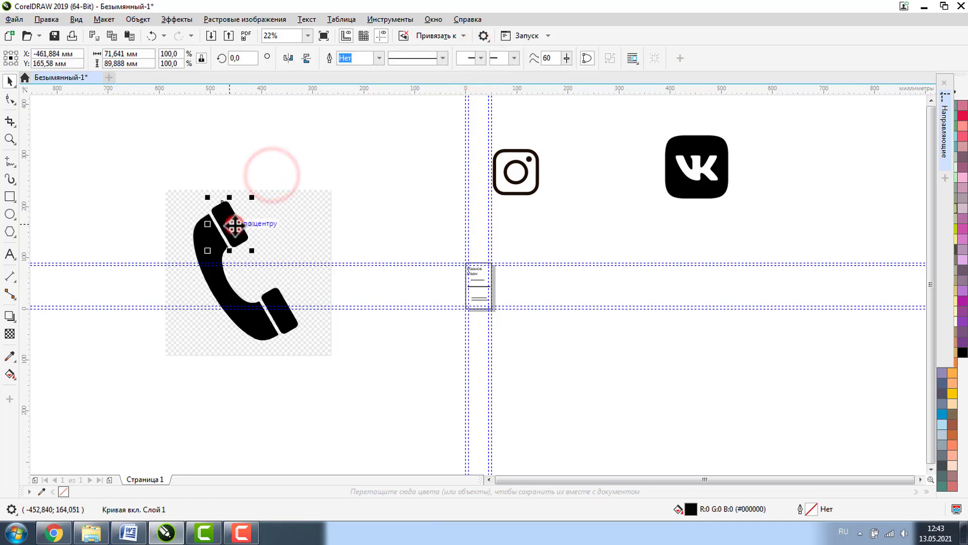
pyautogui.keyDown('shift'); pyautogui.click(275, 298); pyautogui.keyUp('shift')
pyautogui.moveTo(208, 235); pyautogui.dragTo(593, 235)
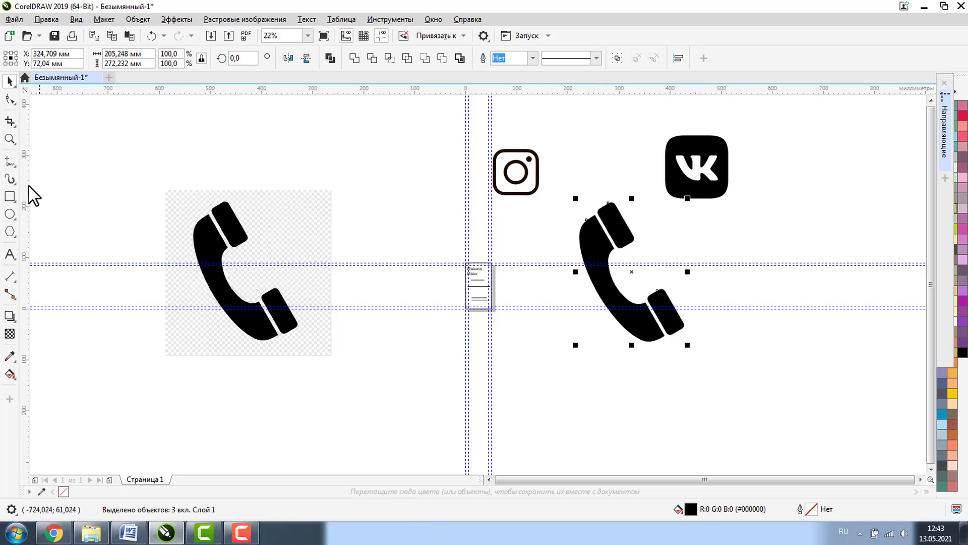
pyautogui.moveTo(125, 170); pyautogui.dragTo(390, 423)
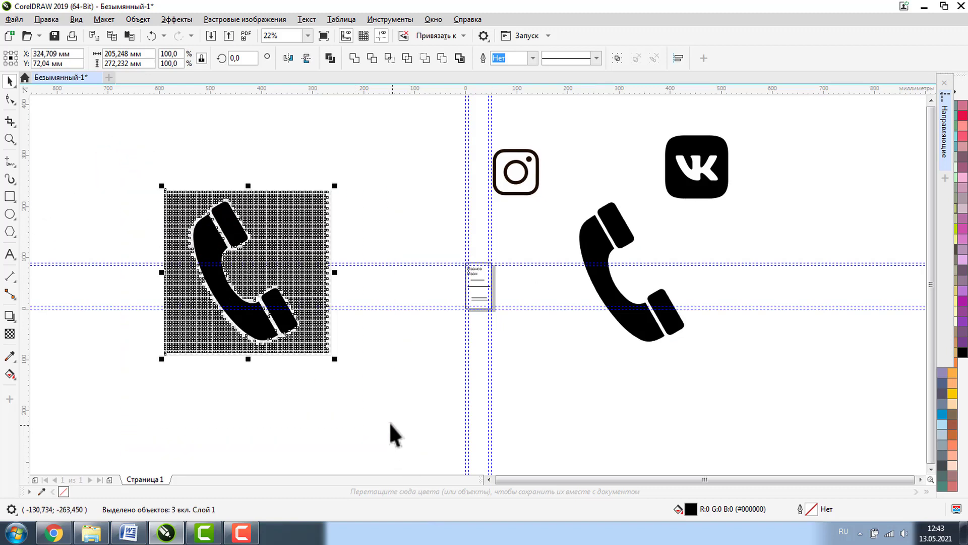
pyautogui.press('Delete')
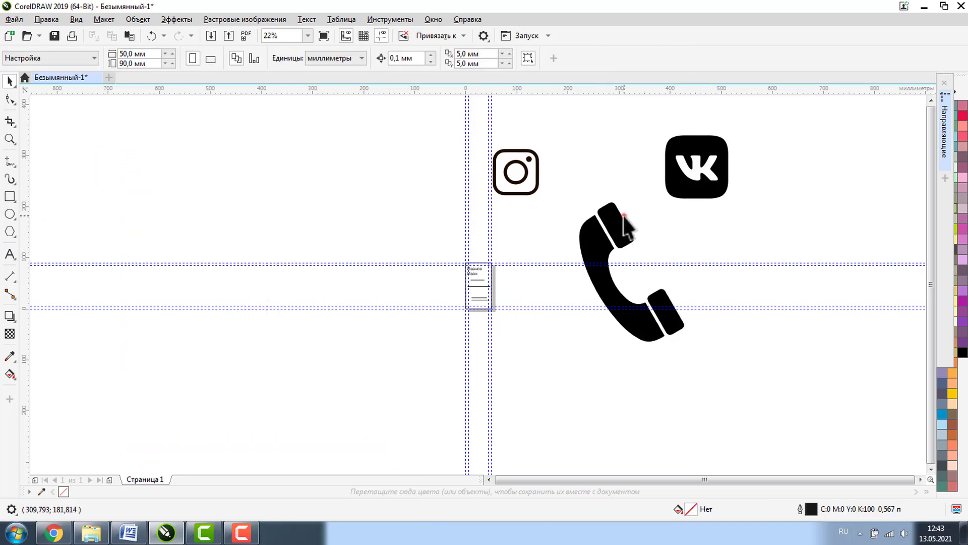
# - Group the three phone parts and shrink the phone icon to about 20%
pyautogui.click(624, 221)
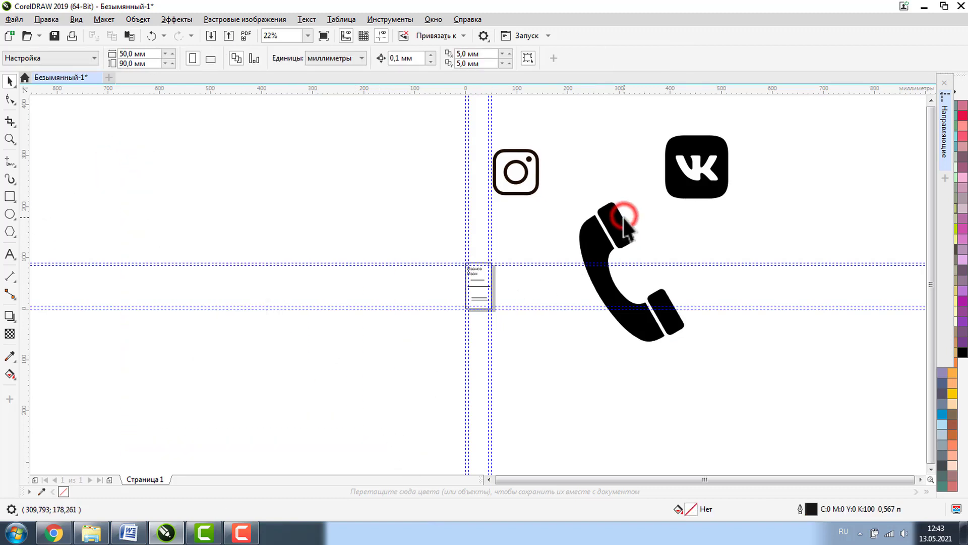
pyautogui.keyDown('shift'); pyautogui.click(627, 321); pyautogui.keyUp('shift')
pyautogui.keyDown('shift'); pyautogui.click(675, 324); pyautogui.keyUp('shift')
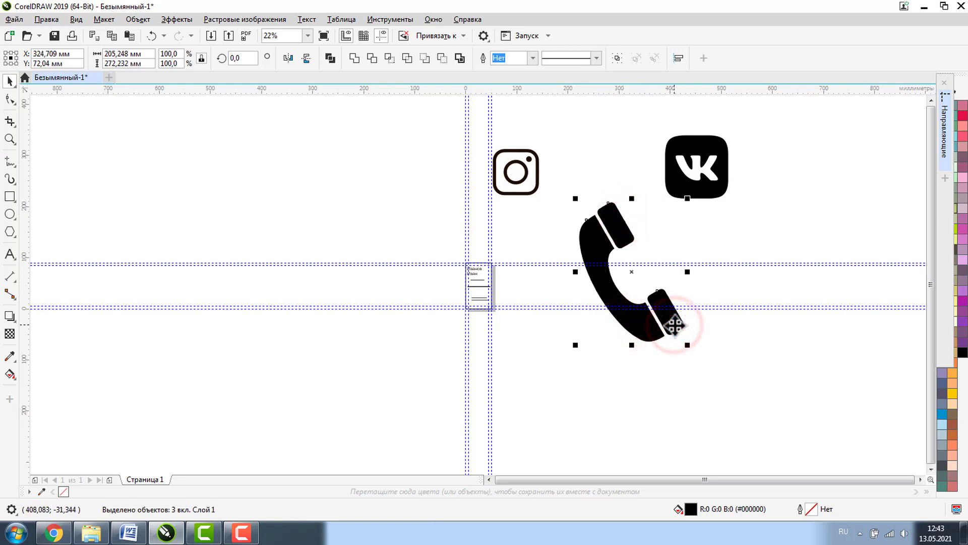
pyautogui.hotkey('ctrl', 'g')
pyautogui.moveTo(689, 198); pyautogui.dragTo(463, 299)
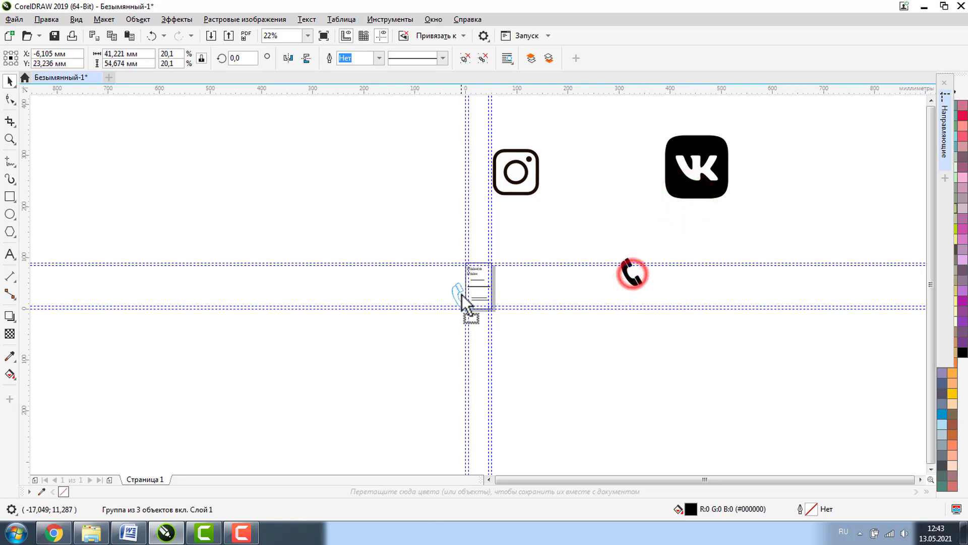
# - Move the VK icon beside the phone, then group and shrink the five Instagram parts beside them
pyautogui.click(698, 174)
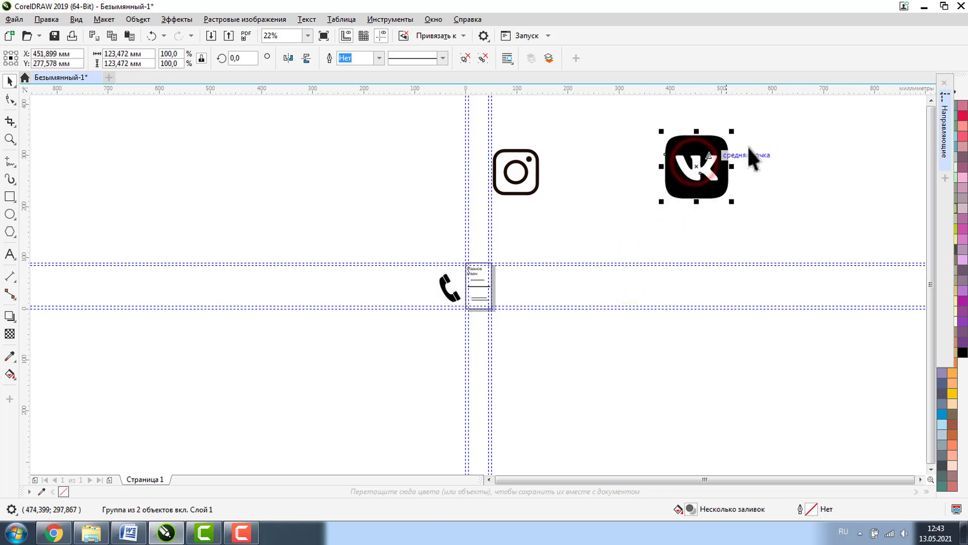
pyautogui.moveTo(721, 158); pyautogui.dragTo(430, 299)
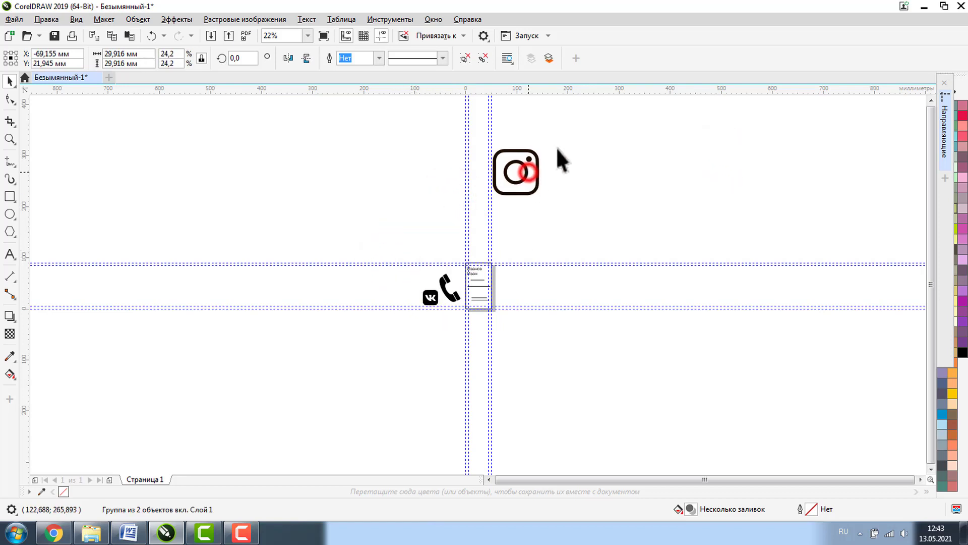
pyautogui.click(530, 161)
pyautogui.moveTo(472, 128); pyautogui.dragTo(585, 231)
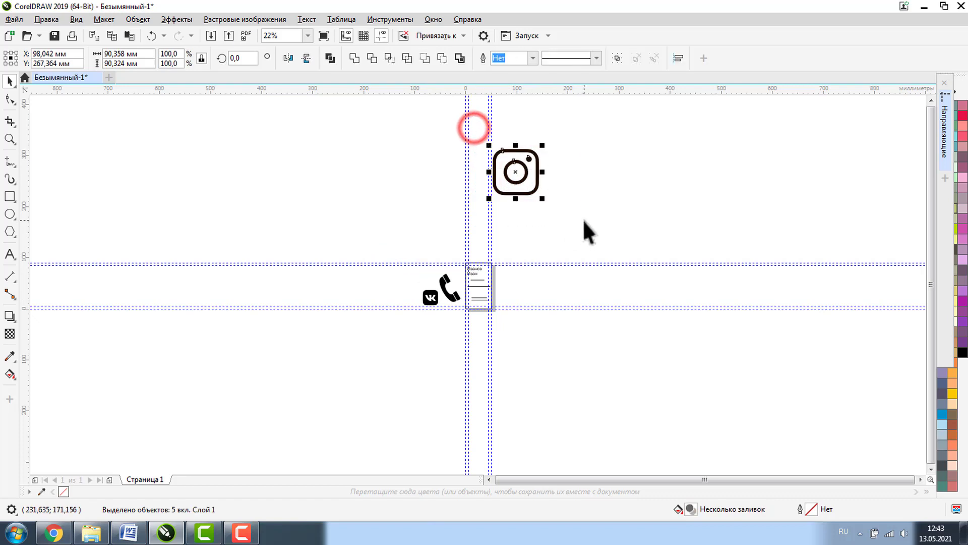
pyautogui.click(616, 58)
pyautogui.moveTo(543, 145); pyautogui.dragTo(447, 298)
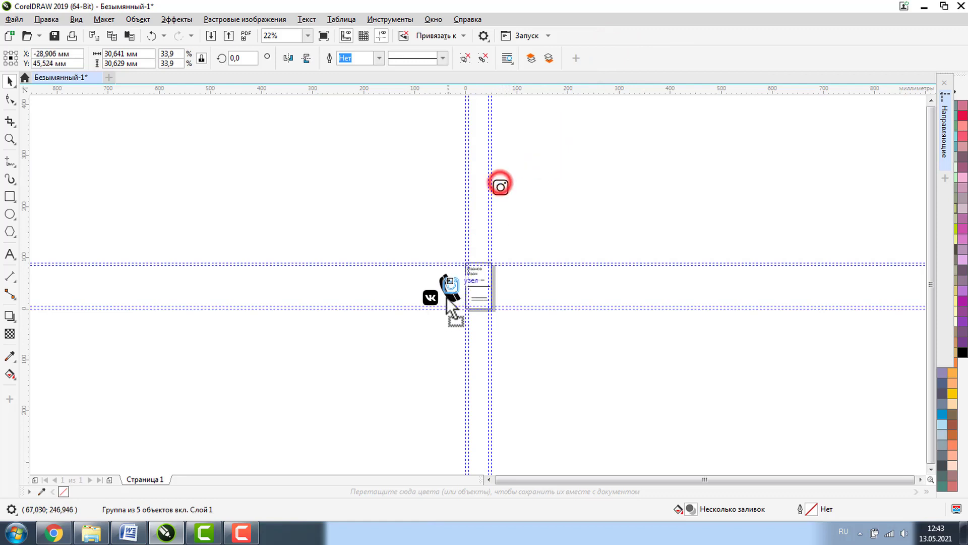
pyautogui.click(9, 139)
# - Zoom to 118% on the card and icons, with the 3-object phone group selected
pyautogui.moveTo(393, 253); pyautogui.dragTo(538, 339)
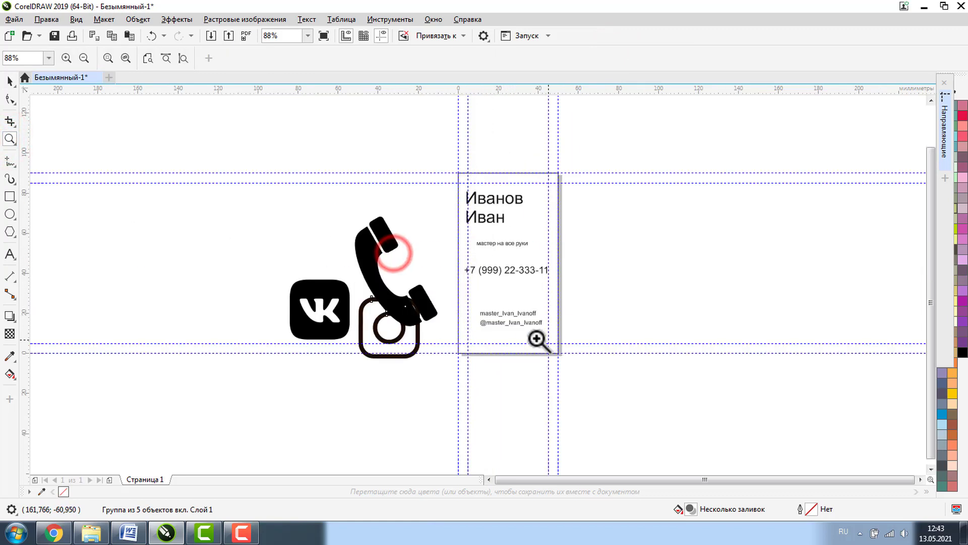
pyautogui.click(10, 80)
pyautogui.click(375, 264)
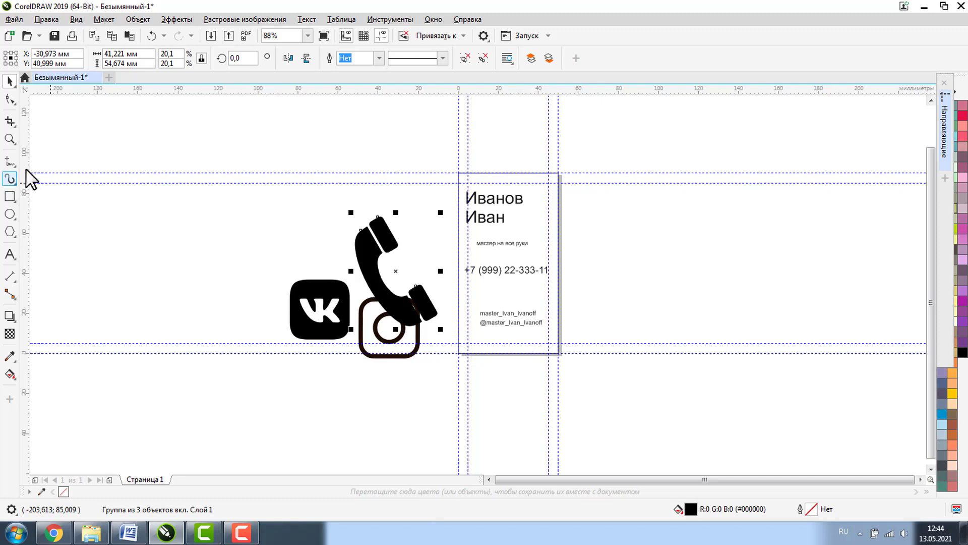
pyautogui.click(14, 142)
pyautogui.moveTo(242, 150); pyautogui.dragTo(621, 431)
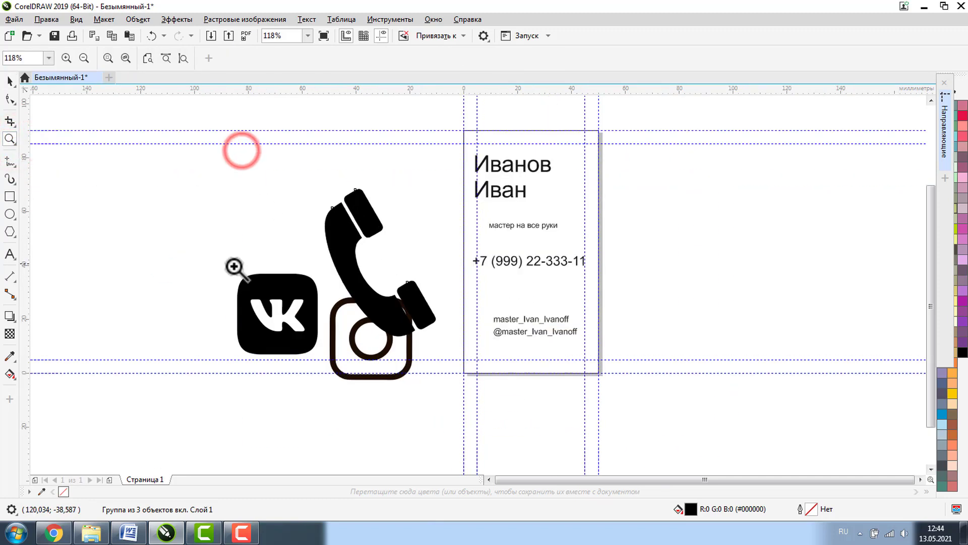
# - Set the two-line name in Bebas Neue Bold, nudge it right, and size it 35 pt
pyautogui.click(6, 82)
pyautogui.click(494, 165)
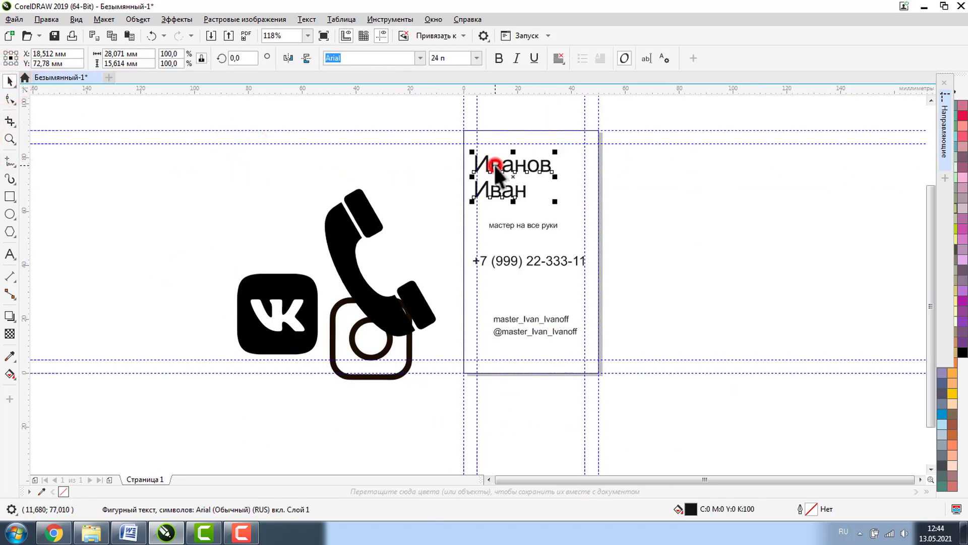
pyautogui.click(419, 58)
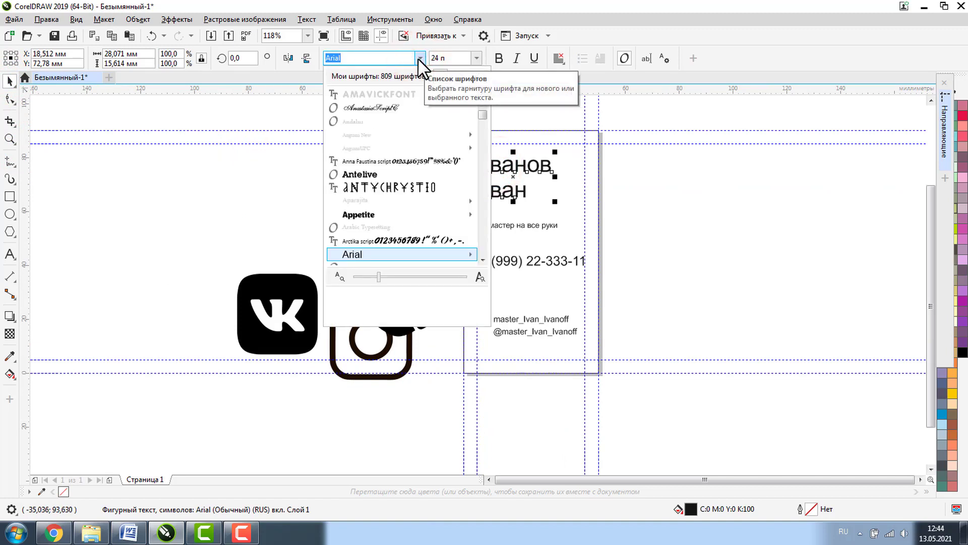
pyautogui.scroll(-2, 379, 190)
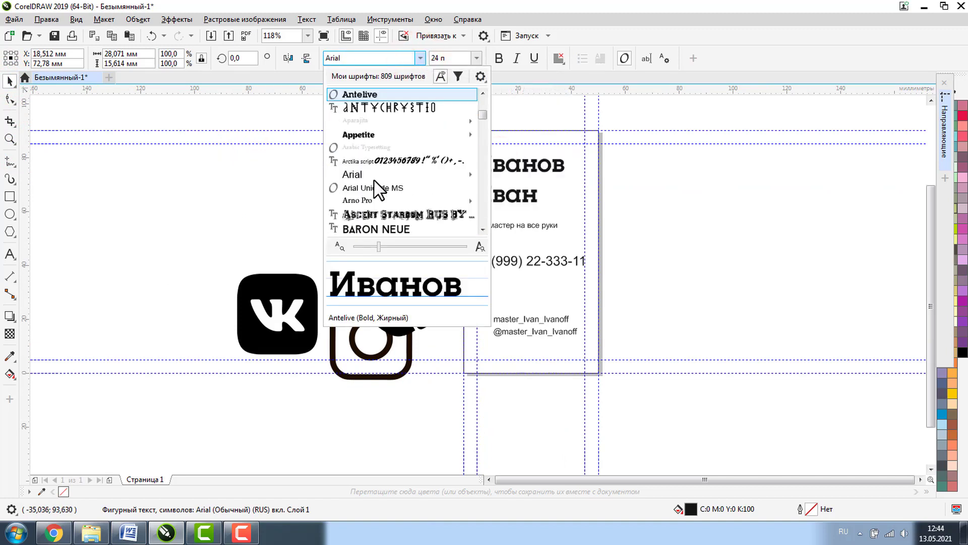
pyautogui.scroll(-4, 374, 180)
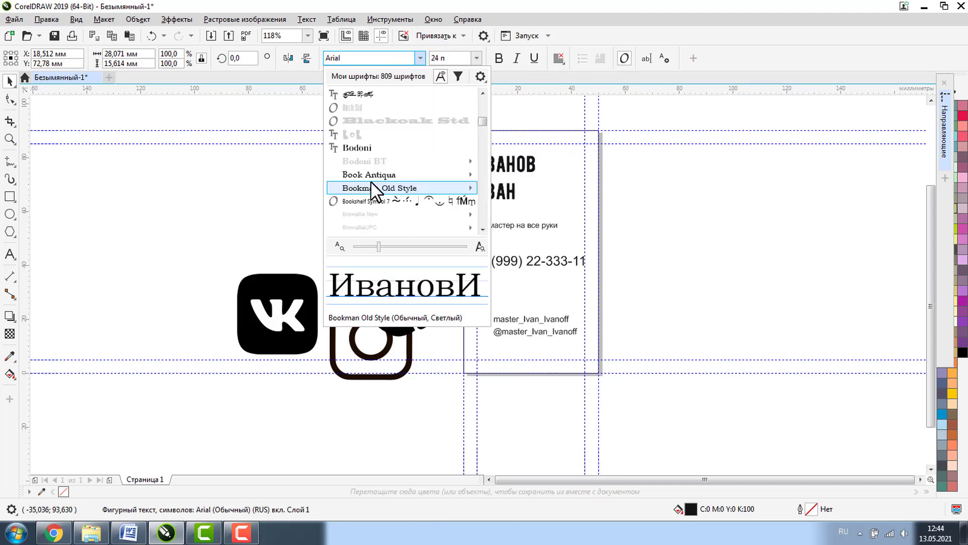
pyautogui.moveTo(379, 122)
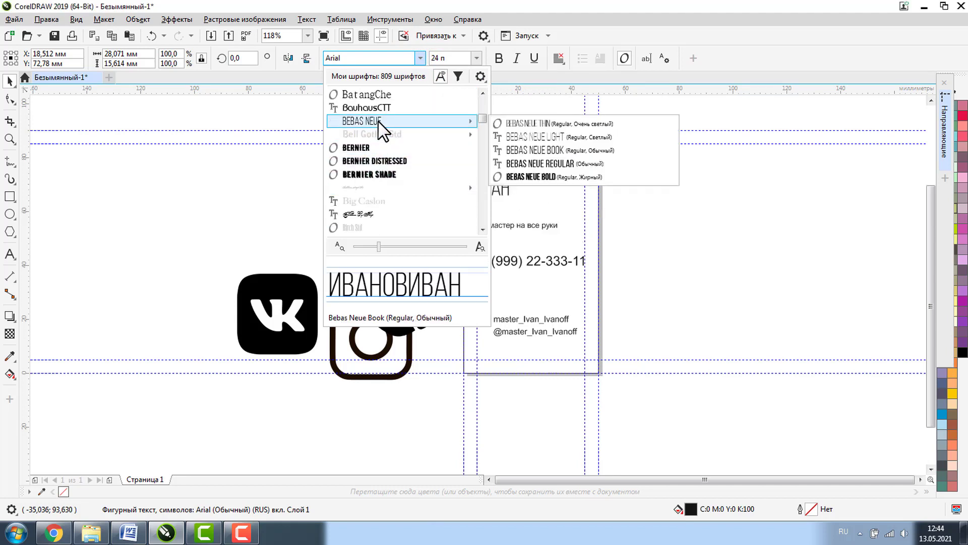
pyautogui.click(567, 177)
pyautogui.moveTo(567, 186); pyautogui.dragTo(573, 237)
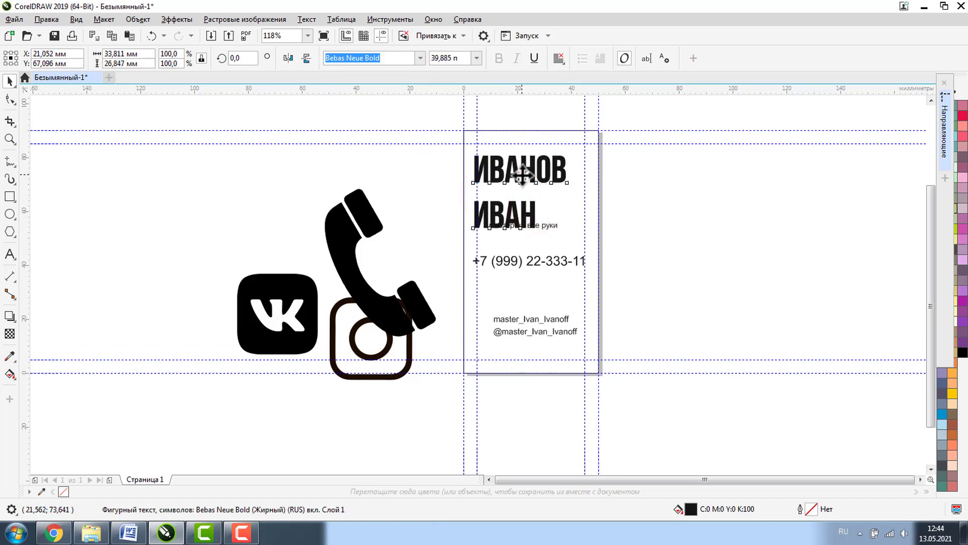
pyautogui.moveTo(520, 175); pyautogui.dragTo(526, 171)
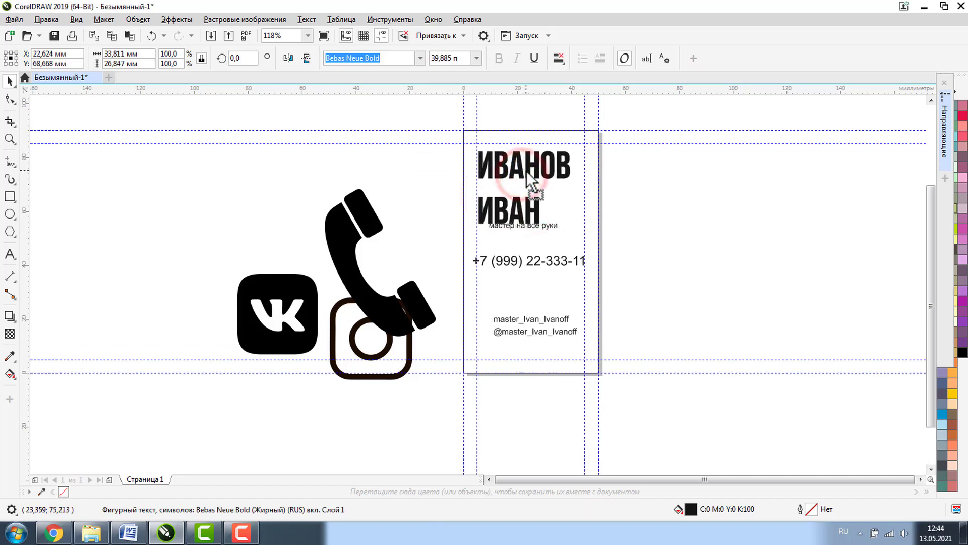
pyautogui.doubleClick(437, 58)
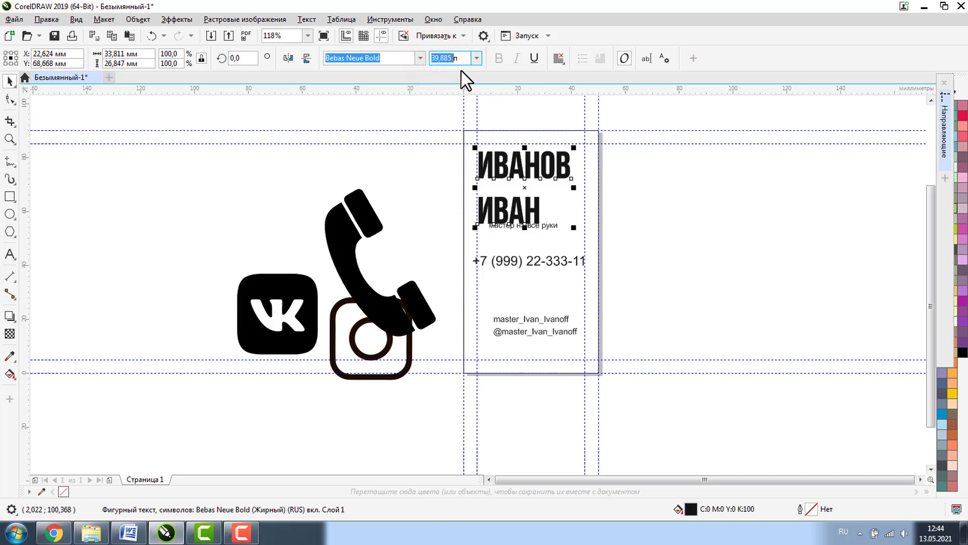
pyautogui.write('35п')
pyautogui.press('Return')
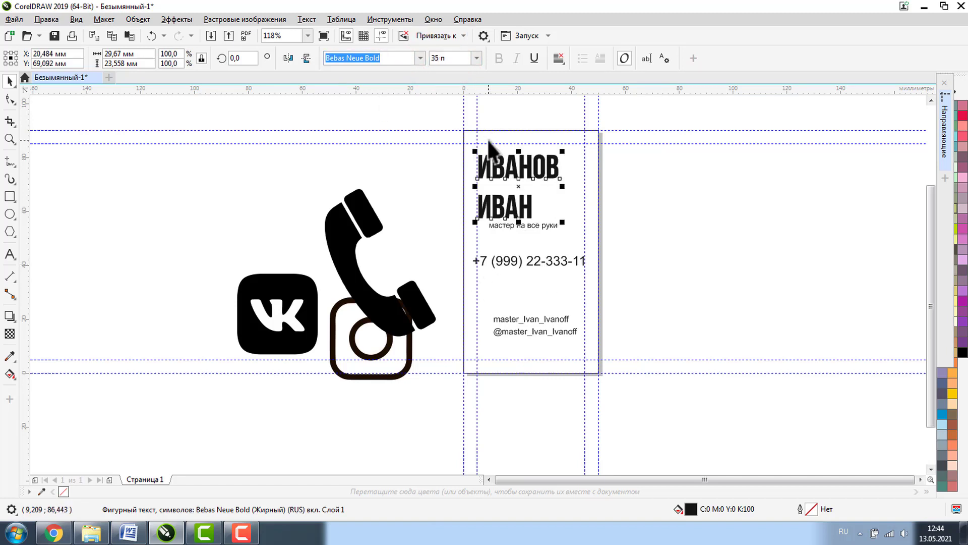
# - Set the phone number text in Bebas Neue Bold at 20 pt
pyautogui.click(528, 259)
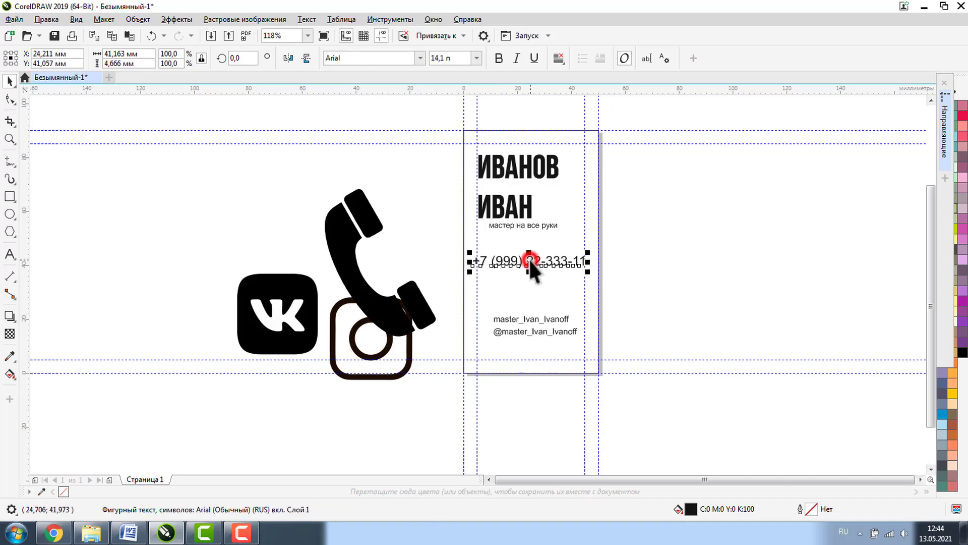
pyautogui.click(420, 58)
pyautogui.click(395, 94)
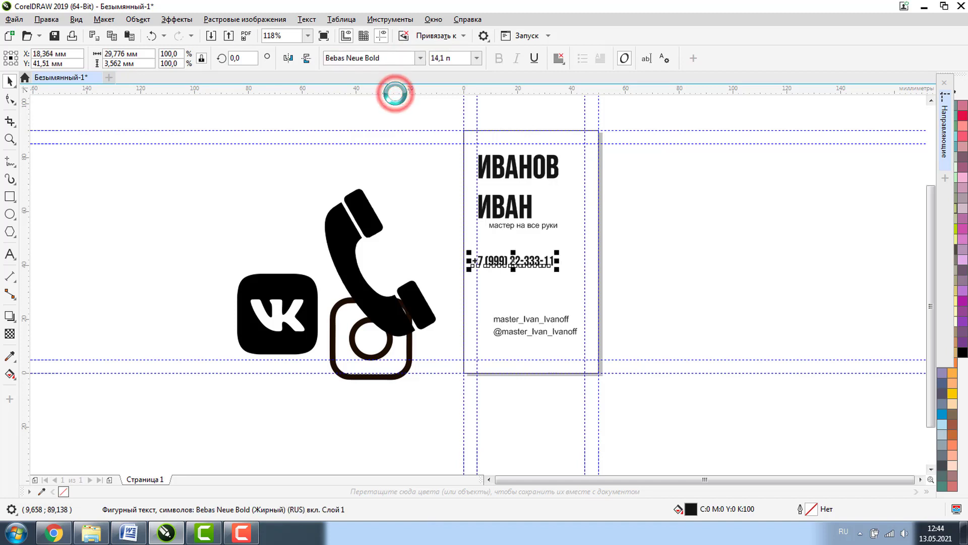
pyautogui.click(528, 168)
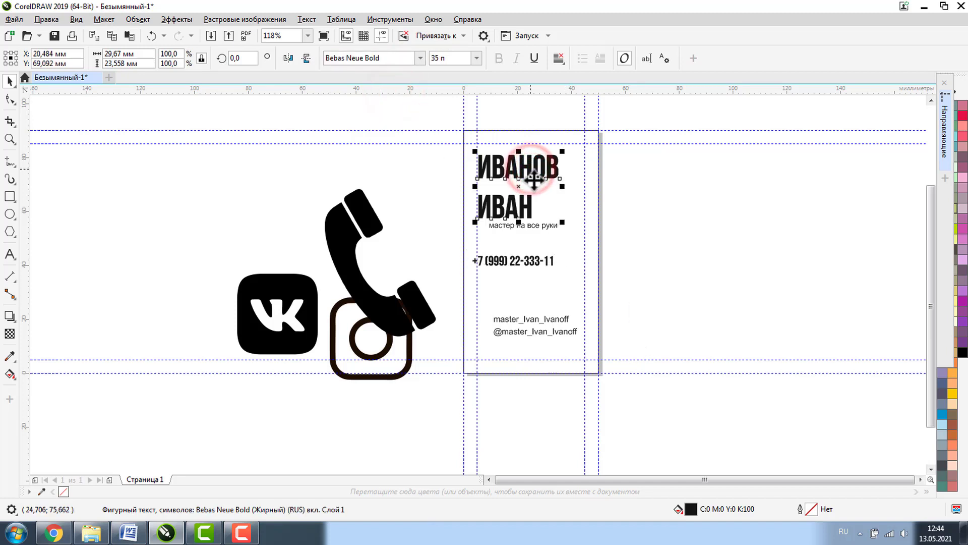
pyautogui.click(521, 262)
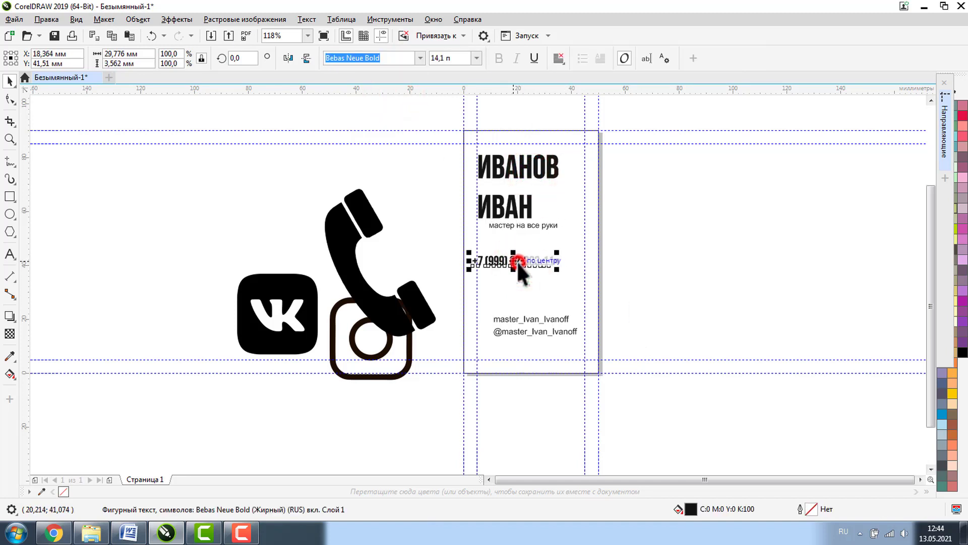
pyautogui.click(443, 57)
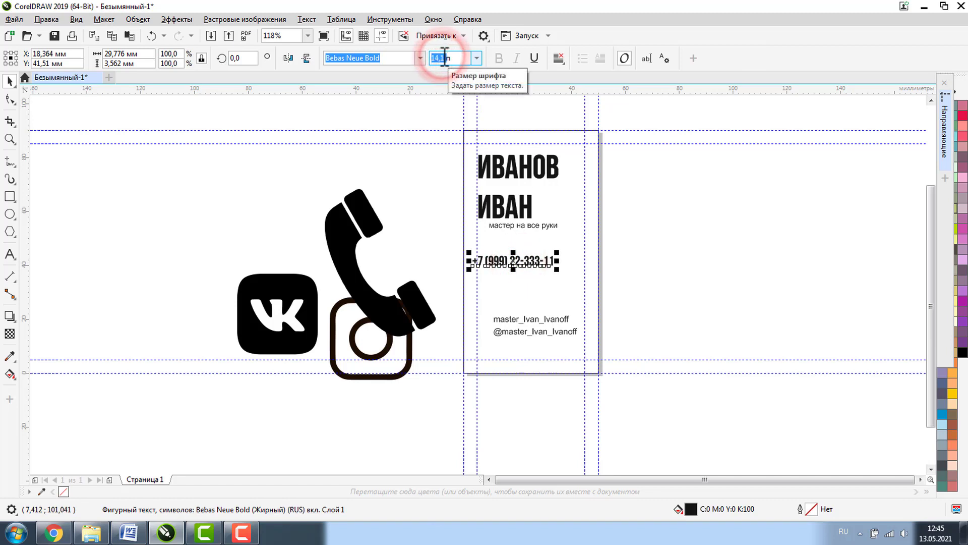
pyautogui.write('20')
pyautogui.press('Return')
# - Reduce the phone number to 16 pt and zoom in on the card and icons
pyautogui.click(685, 277)
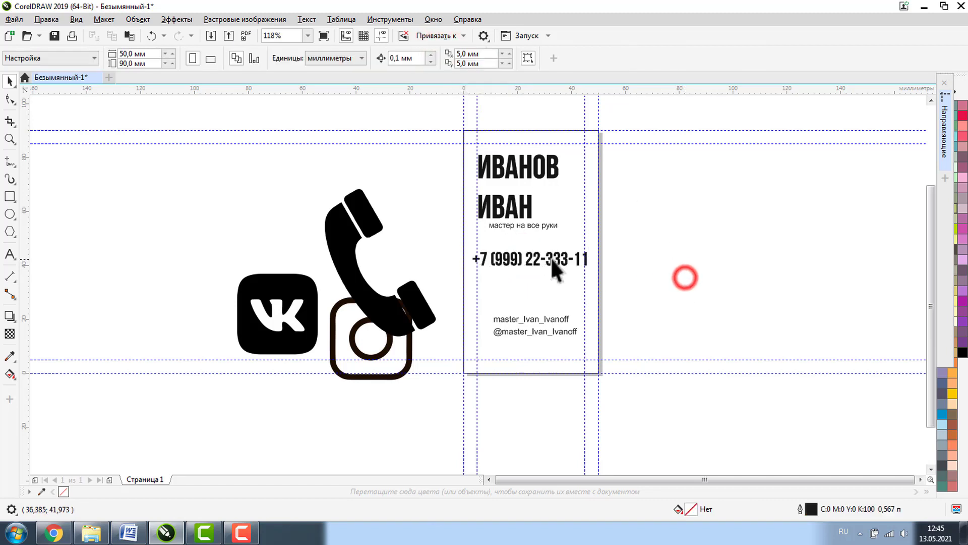
pyautogui.click(537, 255)
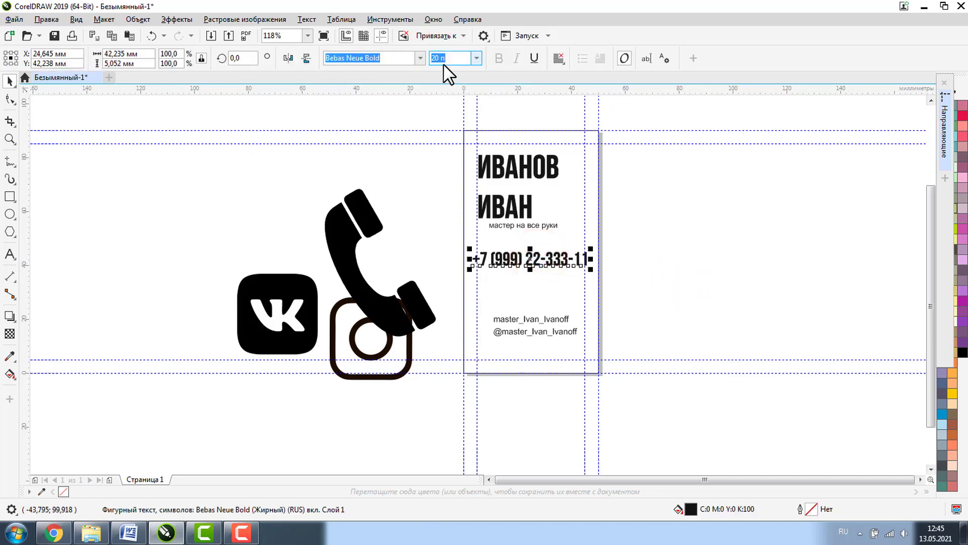
pyautogui.write('16')
pyautogui.press('Return')
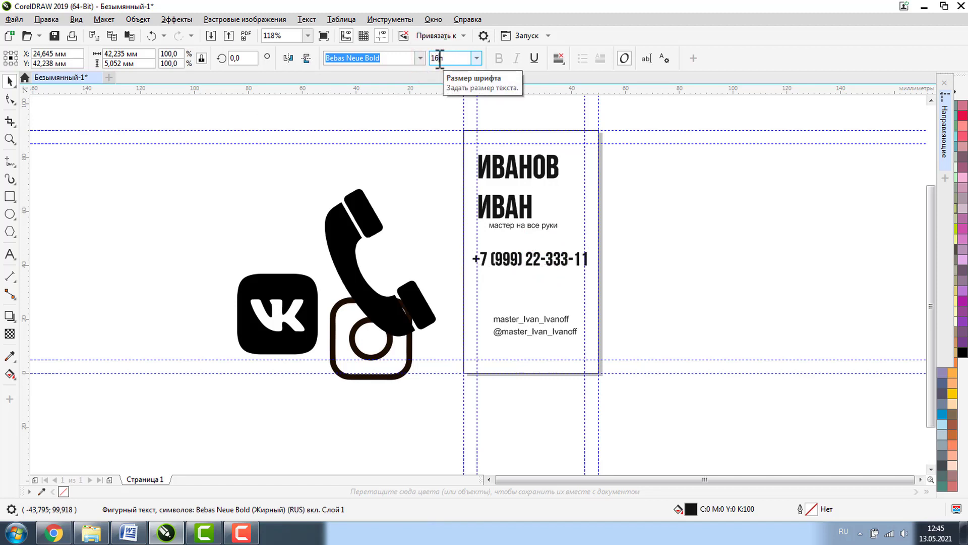
pyautogui.click(9, 138)
pyautogui.moveTo(273, 150); pyautogui.dragTo(724, 449)
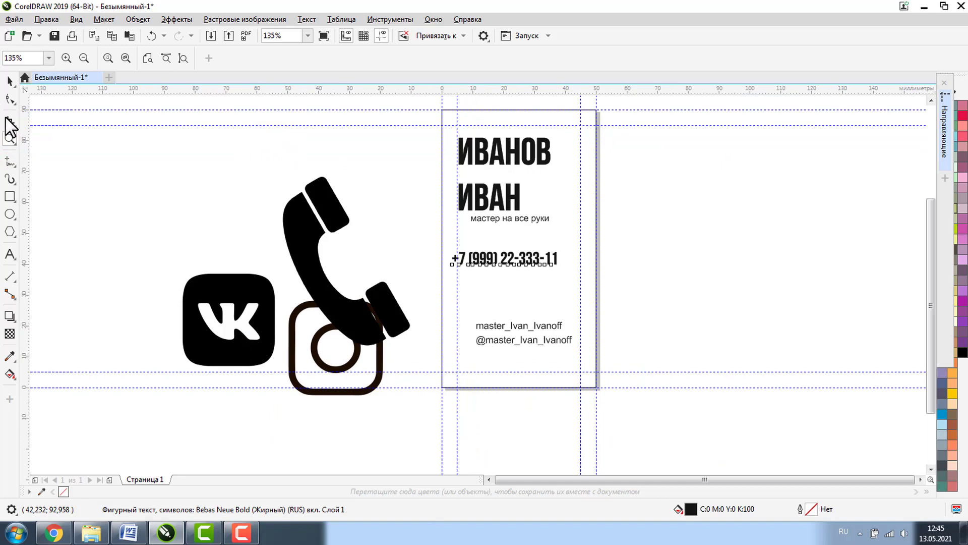
pyautogui.click(9, 81)
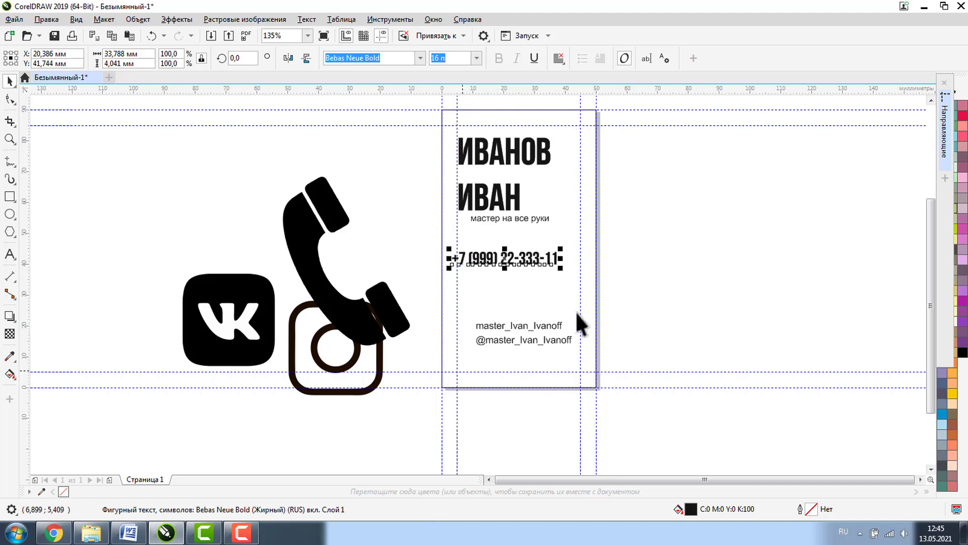
pyautogui.click(670, 256)
pyautogui.click(525, 258)
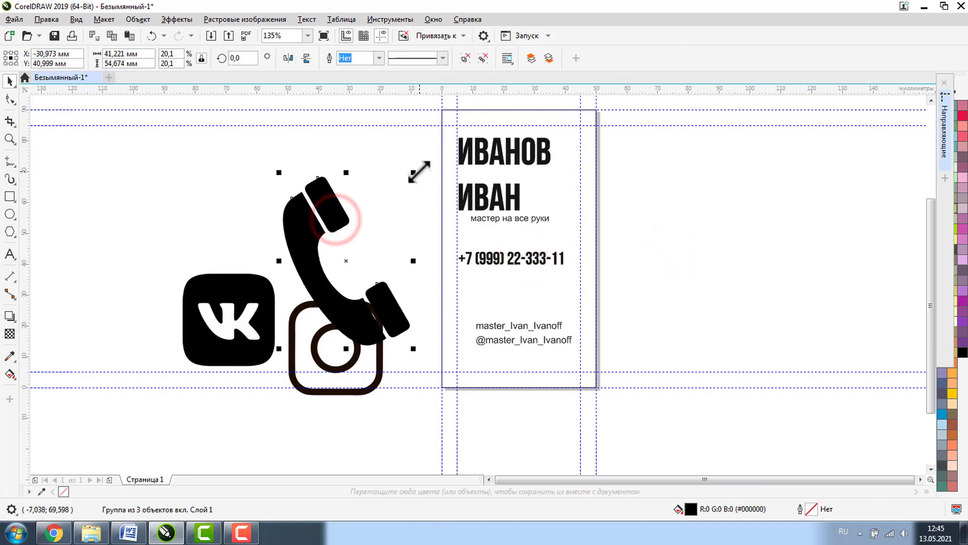
# - Scale down the phone and Instagram icons, and shrink the VK icon to about 8 mm
pyautogui.moveTo(415, 172); pyautogui.dragTo(445, 239)
pyautogui.click(304, 313)
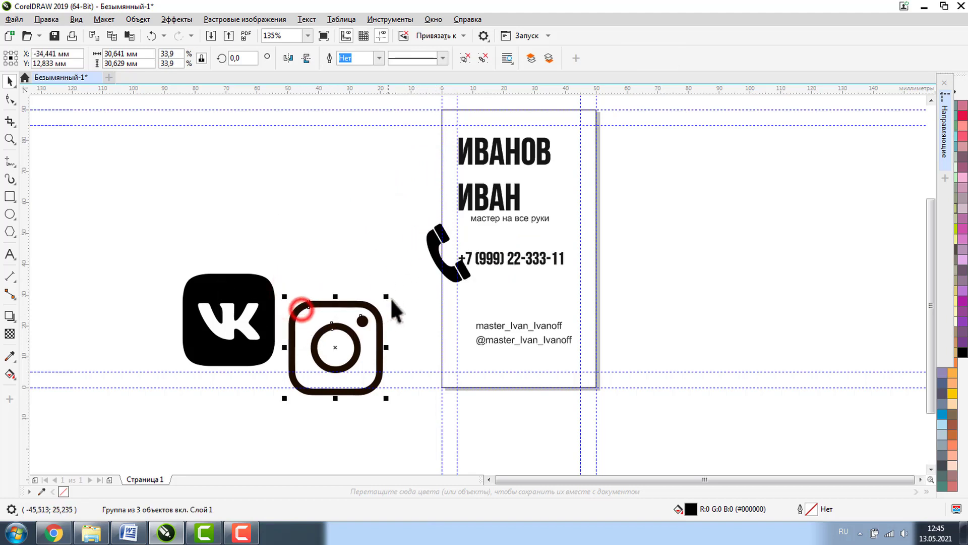
pyautogui.moveTo(388, 295); pyautogui.dragTo(448, 333)
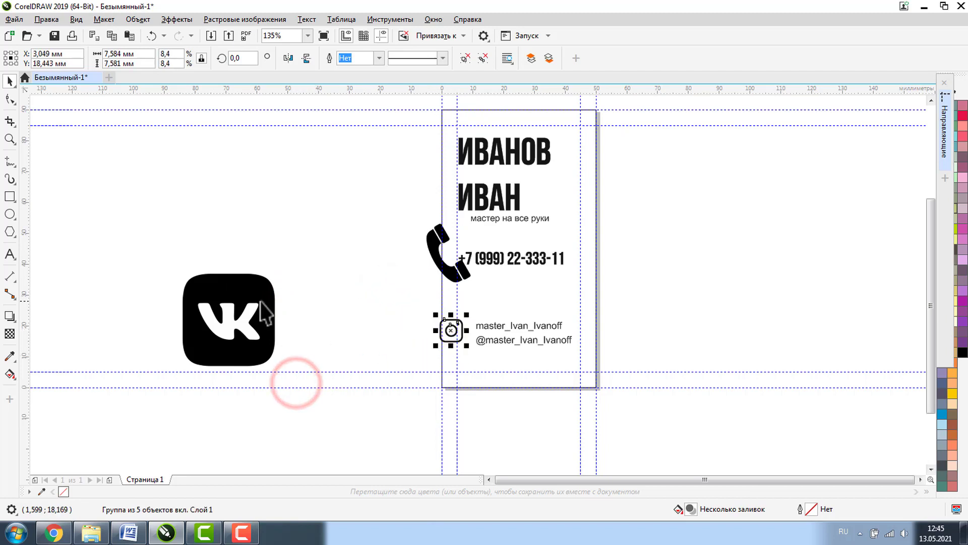
pyautogui.click(261, 301)
pyautogui.moveTo(281, 269); pyautogui.dragTo(463, 360)
# - Set the 'мастер на все руки' tagline and both handles in AcademyC; shift the tagline right
pyautogui.scroll(2, 431, 315)
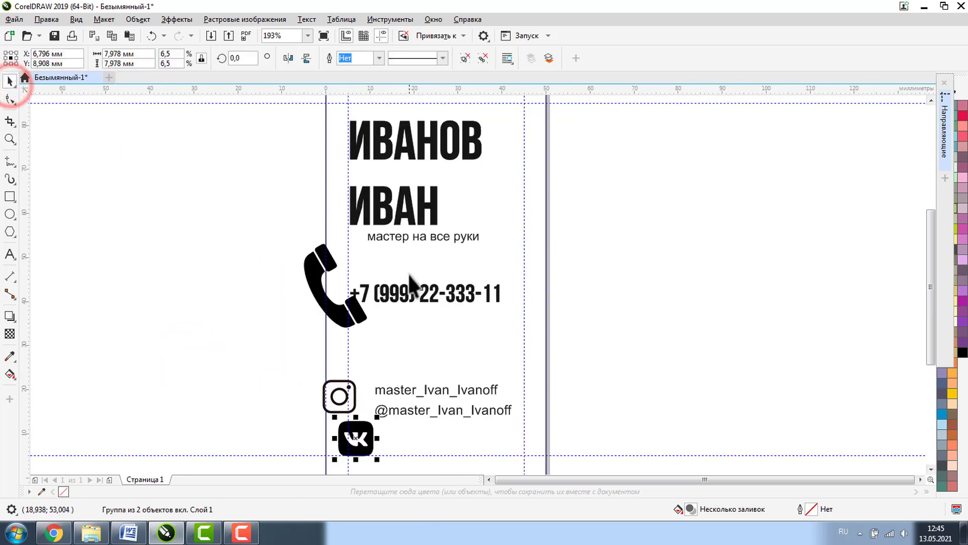
pyautogui.click(399, 389)
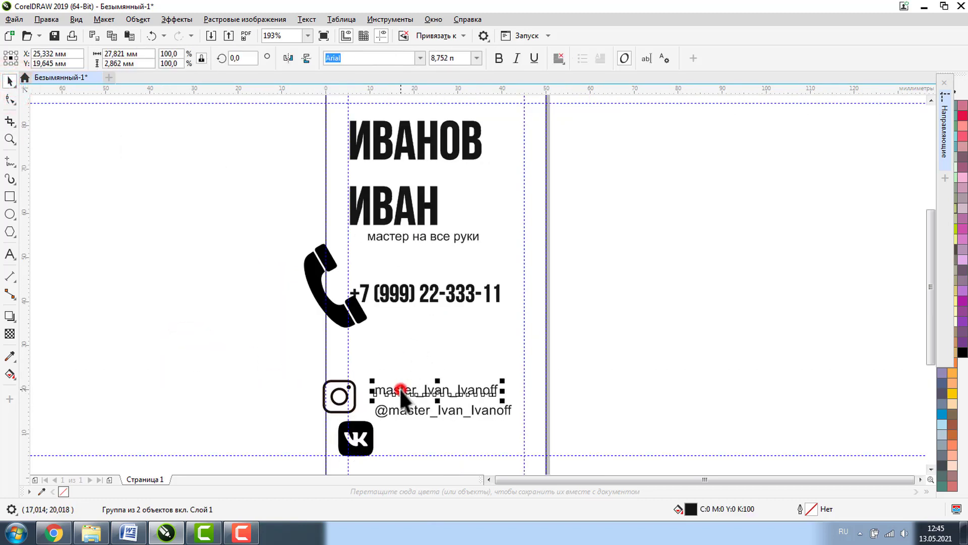
pyautogui.keyDown('shift'); pyautogui.click(395, 413); pyautogui.keyUp('shift')
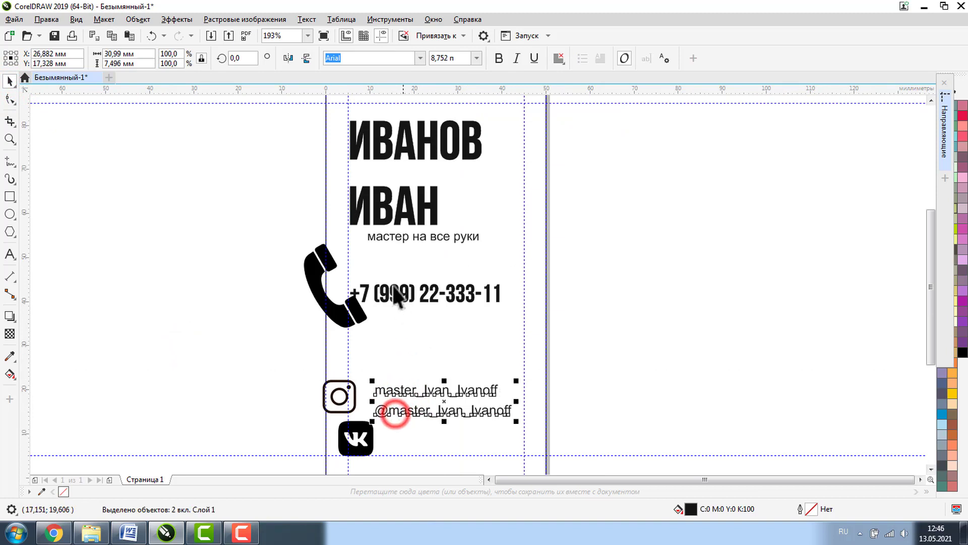
pyautogui.keyDown('shift'); pyautogui.click(392, 237); pyautogui.keyUp('shift')
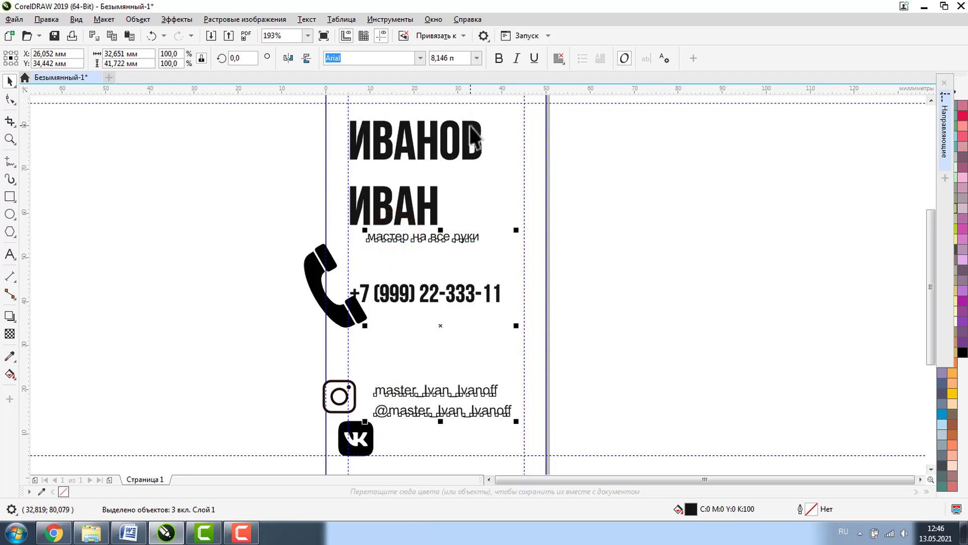
pyautogui.click(420, 58)
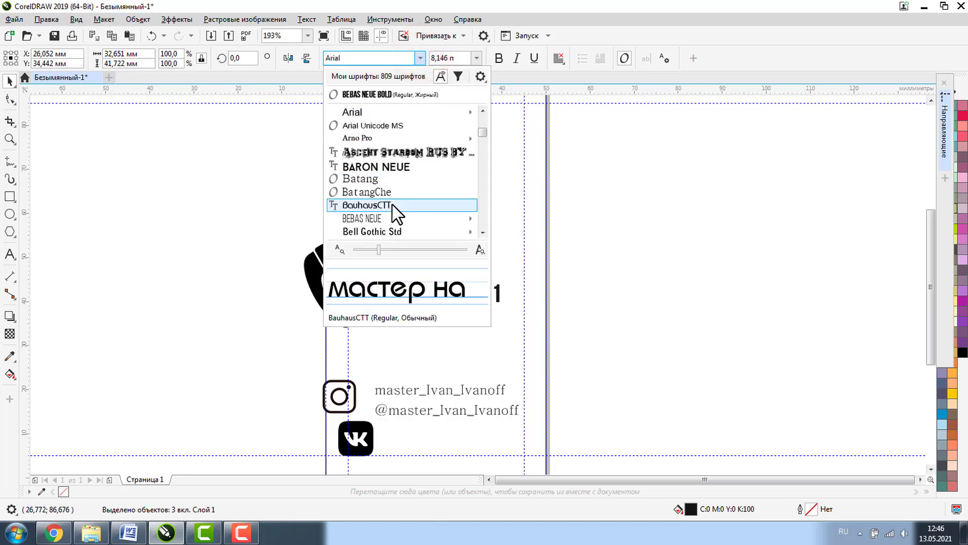
pyautogui.scroll(4, 392, 204)
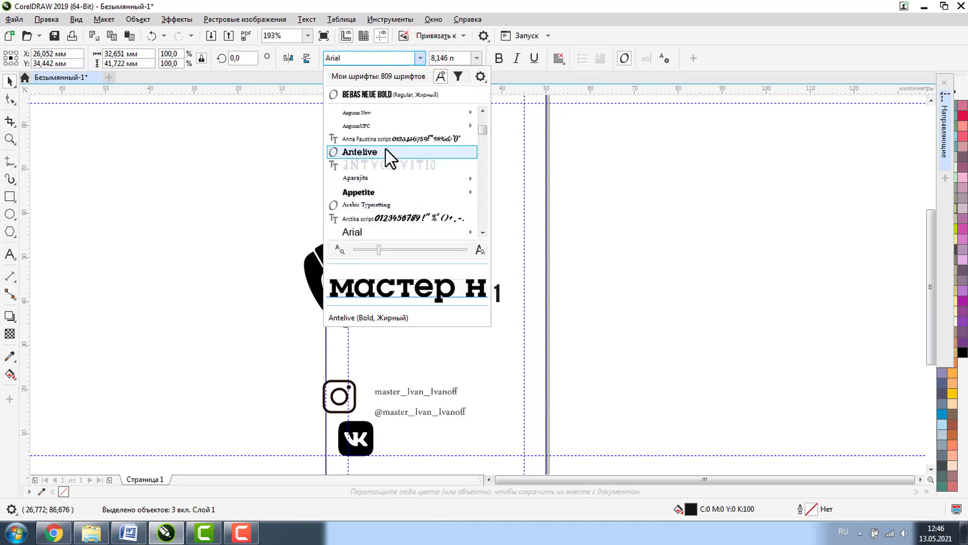
pyautogui.scroll(8, 403, 205)
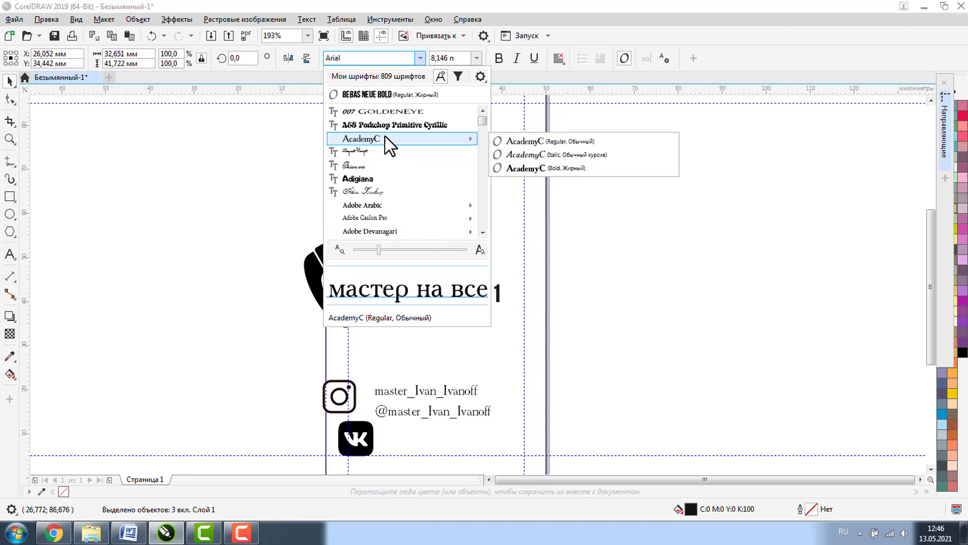
pyautogui.click(391, 126)
pyautogui.click(663, 335)
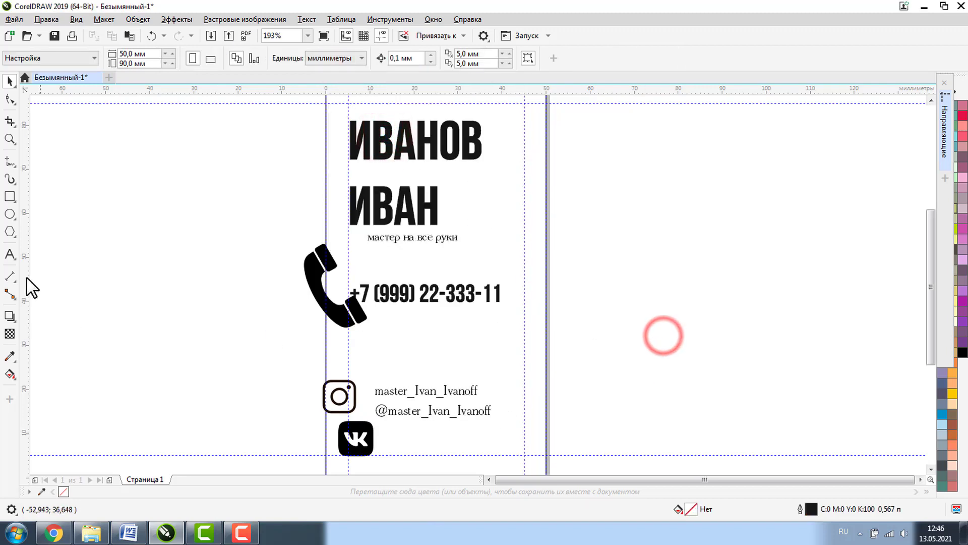
pyautogui.moveTo(425, 238); pyautogui.dragTo(468, 238)
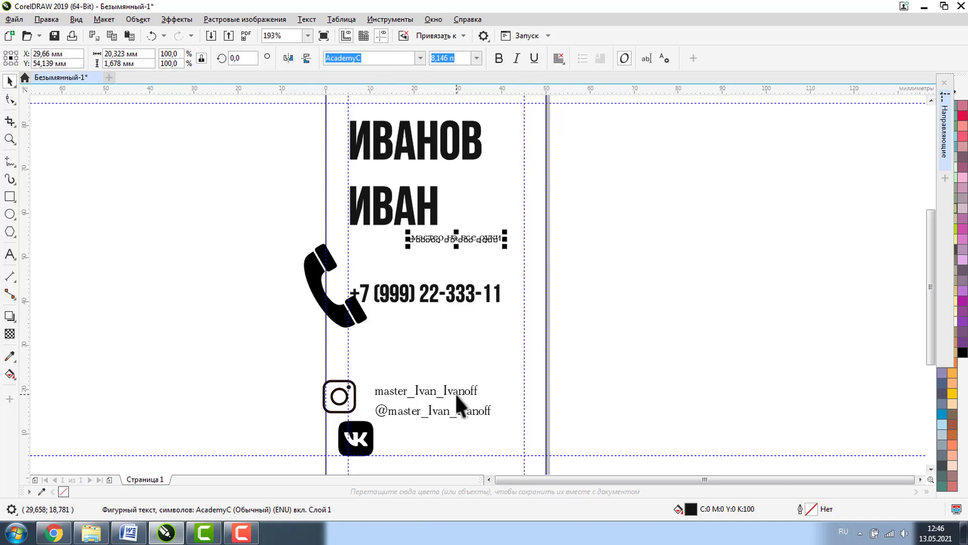
# - Select the tagline and both social handle texts and size them 9 pt
pyautogui.click(455, 392)
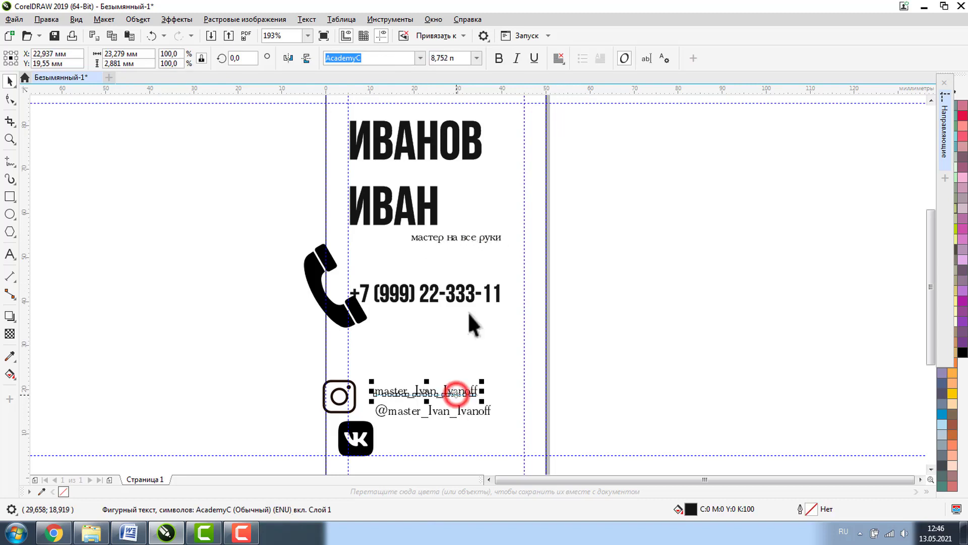
pyautogui.click(435, 235)
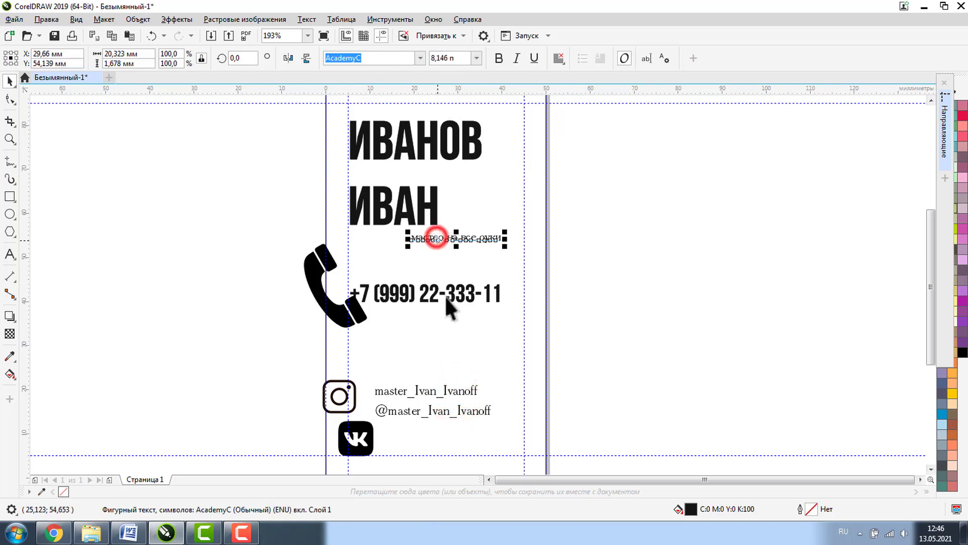
pyautogui.click(431, 392)
pyautogui.click(440, 236)
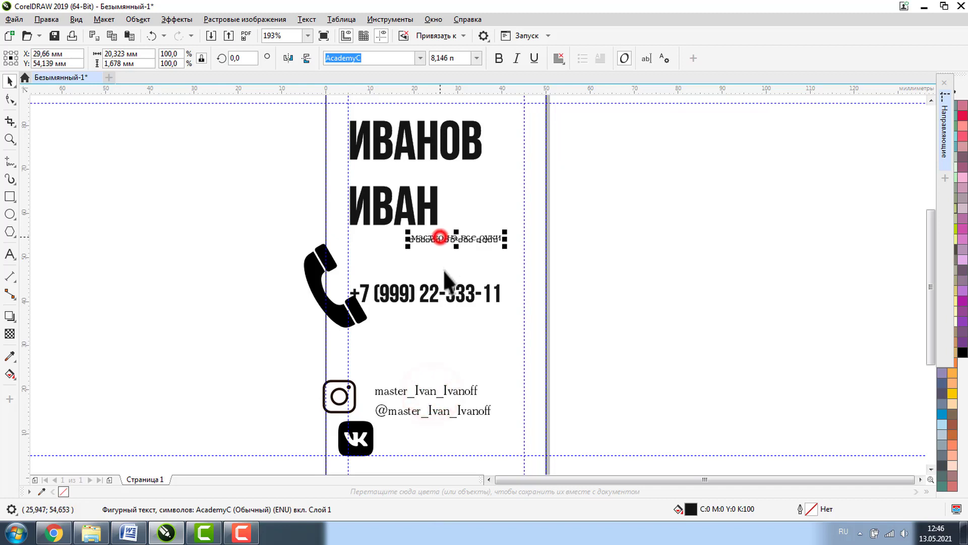
pyautogui.click(444, 391)
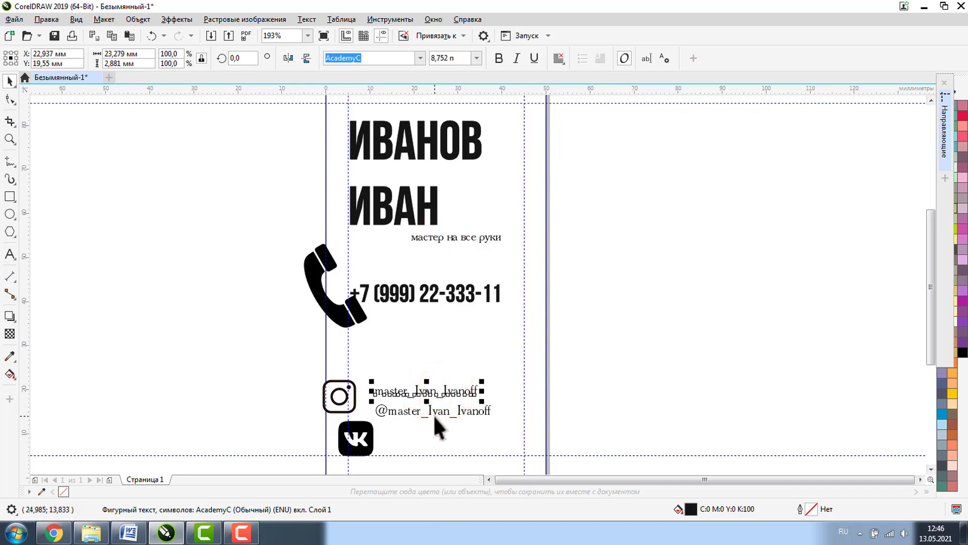
pyautogui.click(433, 412)
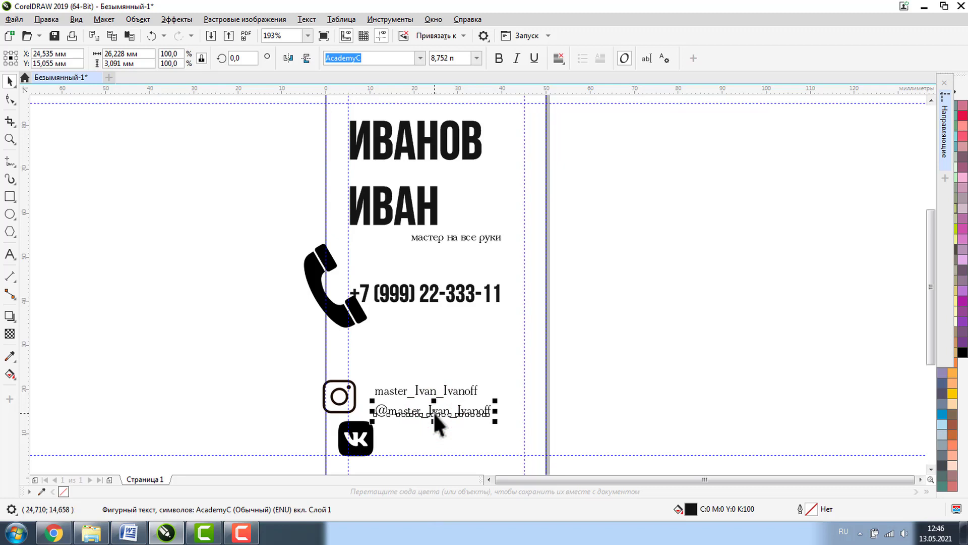
pyautogui.keyDown('shift'); pyautogui.click(402, 389); pyautogui.keyUp('shift')
pyautogui.keyDown('shift'); pyautogui.click(438, 240); pyautogui.keyUp('shift')
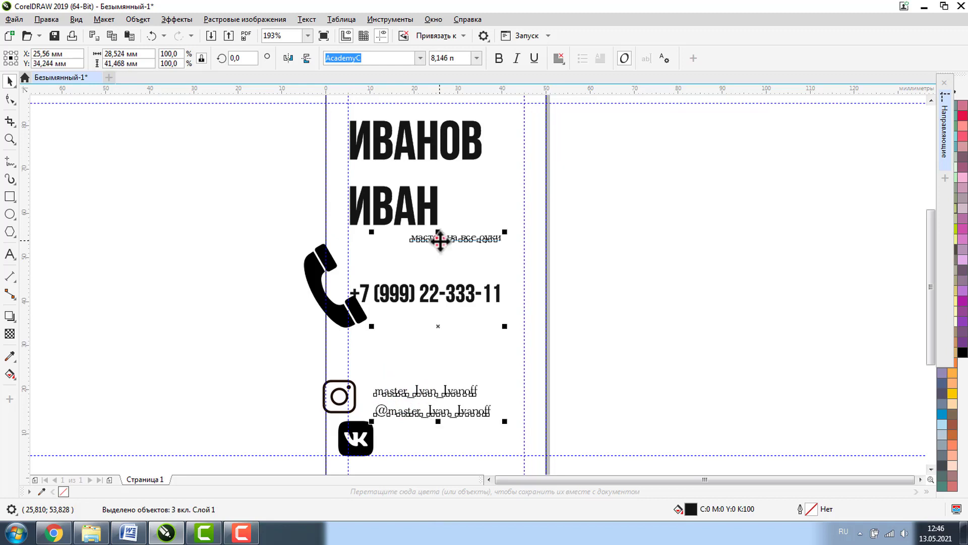
pyautogui.write('9п')
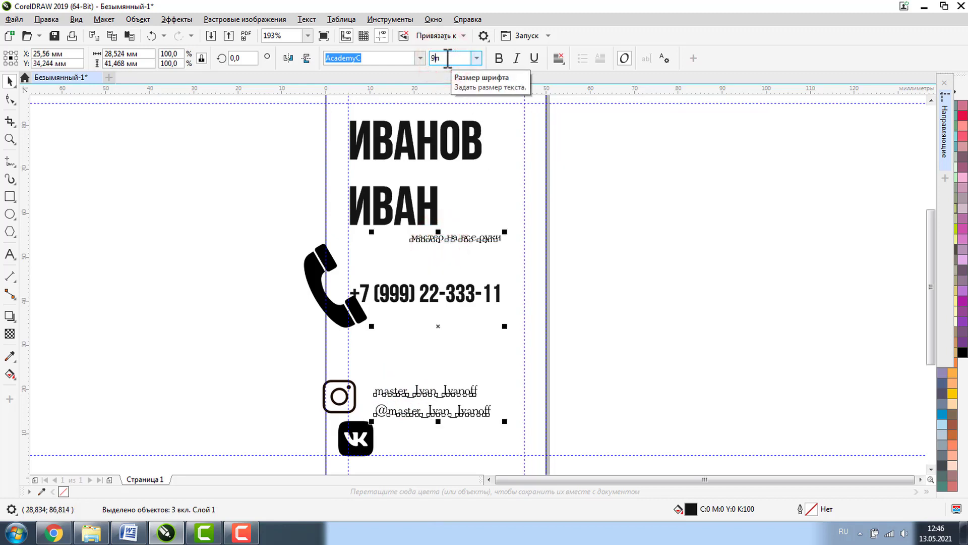
pyautogui.press('Return')
pyautogui.click(622, 260)
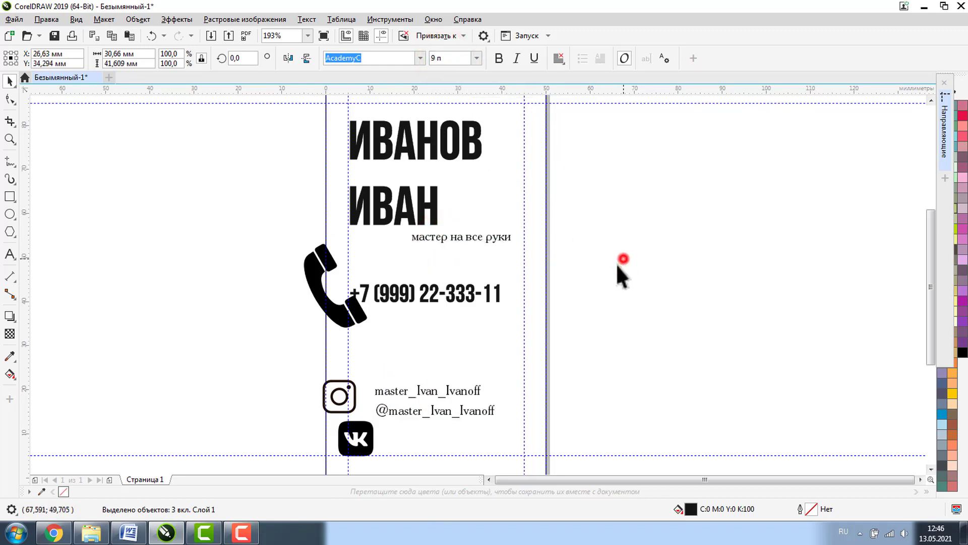
pyautogui.click(362, 312)
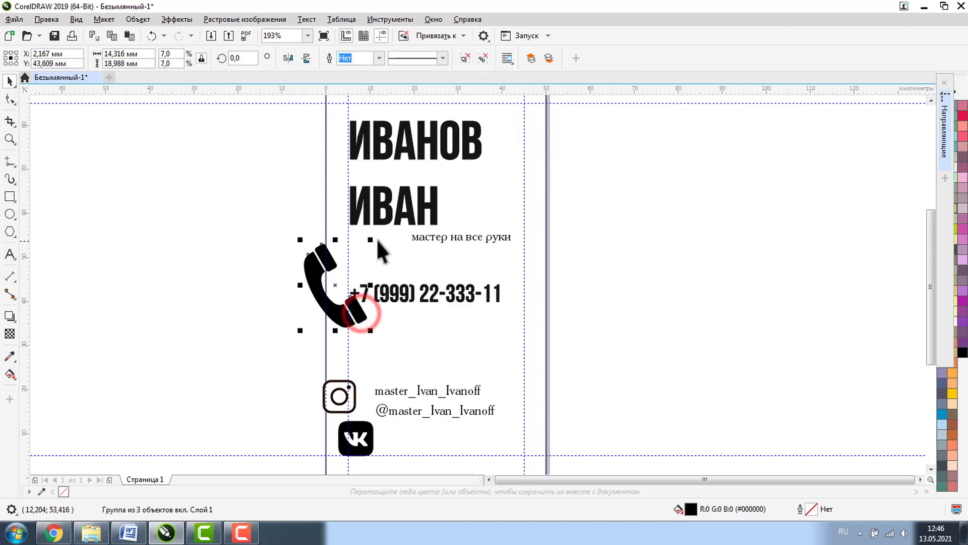
# - Shrink the phone icon to about 75% and turn on snapping to guidelines
pyautogui.moveTo(371, 239); pyautogui.dragTo(436, 288)
pyautogui.click(405, 288)
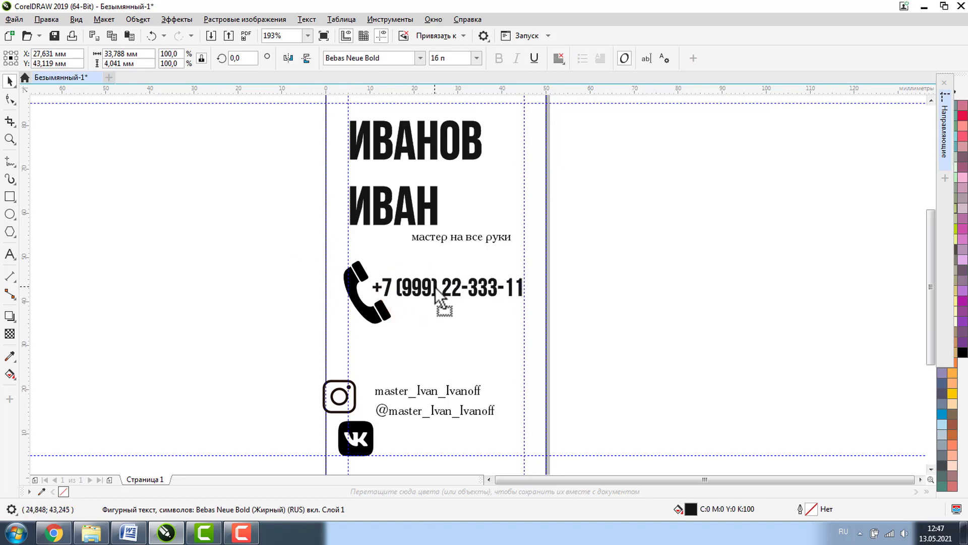
pyautogui.click(462, 36)
pyautogui.click(429, 91)
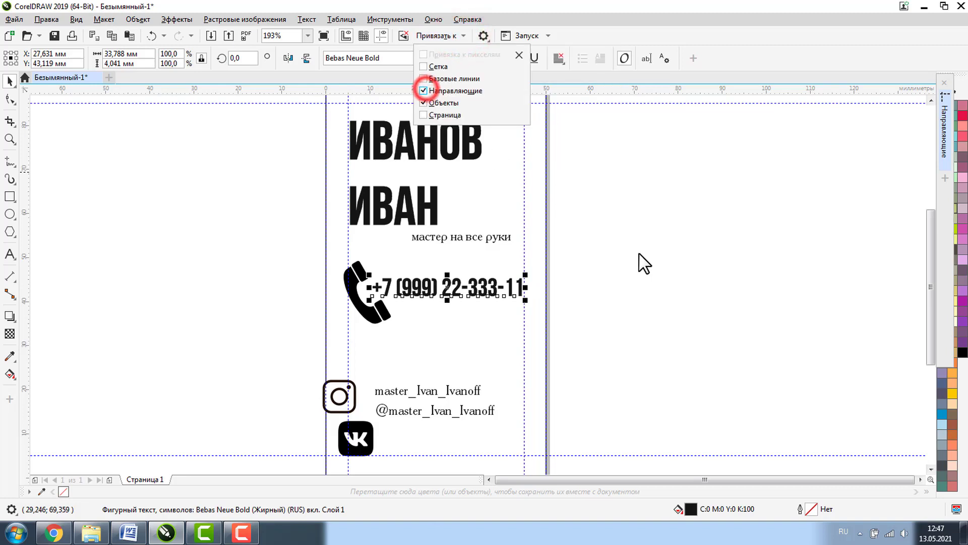
pyautogui.click(640, 257)
# - Snap the phone number to the right guide and realign the name and tagline
pyautogui.click(606, 268)
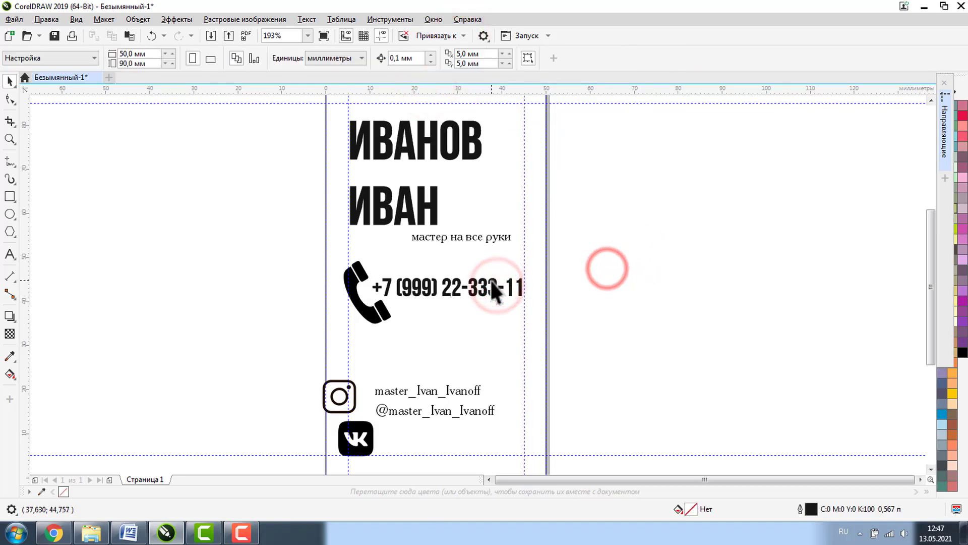
pyautogui.click(494, 281)
pyautogui.moveTo(494, 281); pyautogui.dragTo(500, 286)
pyautogui.moveTo(396, 135); pyautogui.dragTo(389, 119)
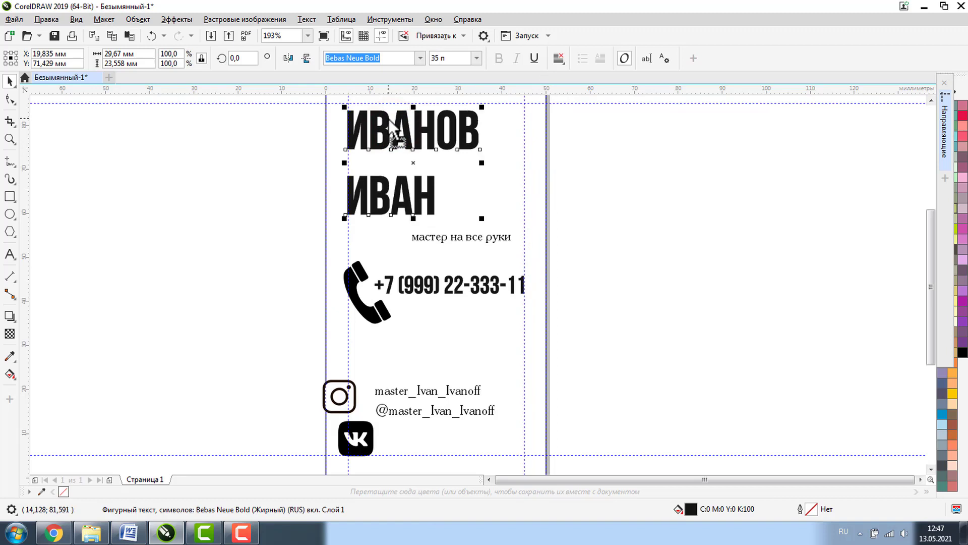
pyautogui.moveTo(457, 241); pyautogui.dragTo(391, 257)
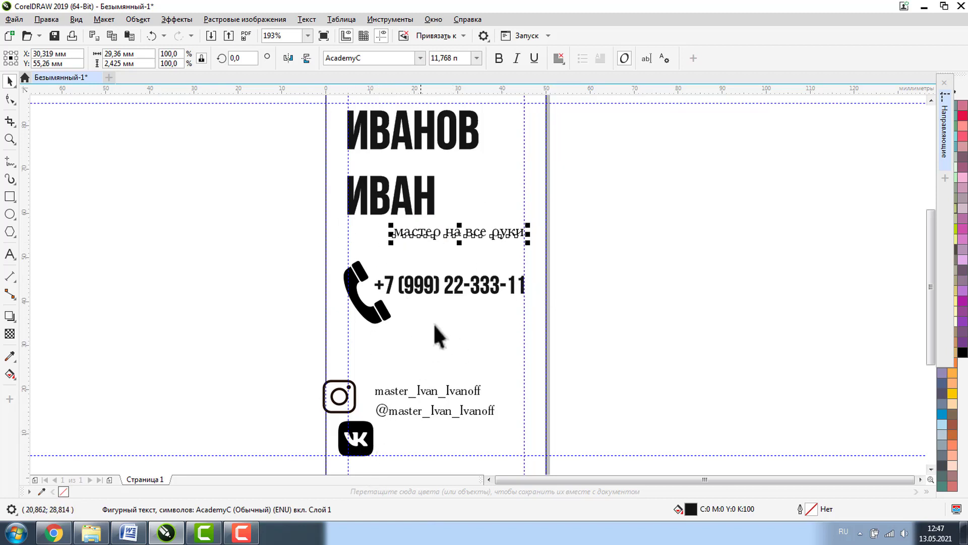
# - Move both social handle texts to the right guide beside the icons
pyautogui.click(929, 466)
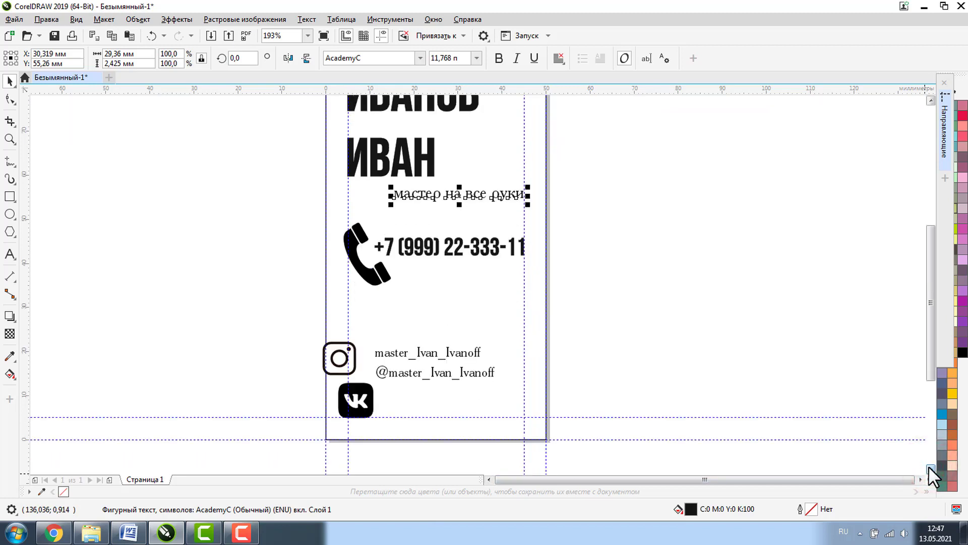
pyautogui.click(930, 466)
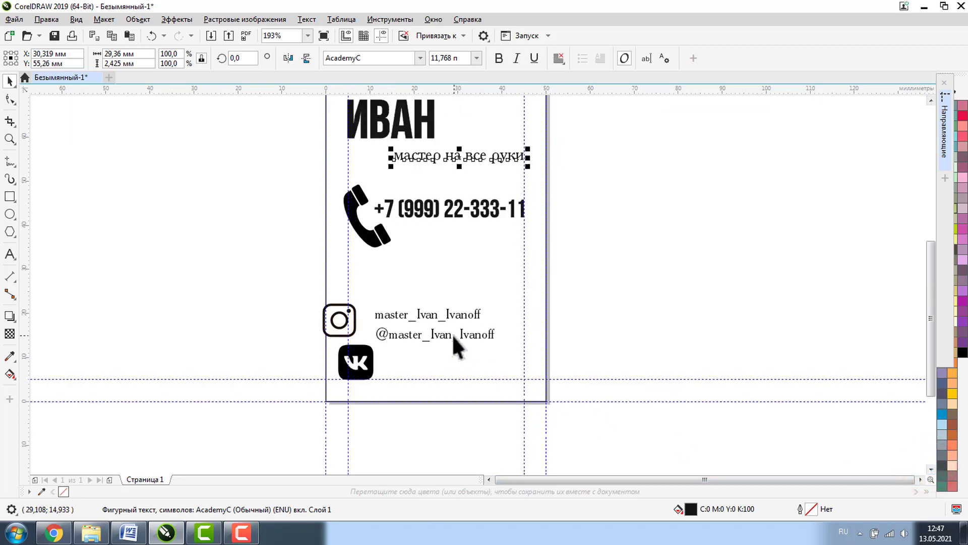
pyautogui.moveTo(451, 334); pyautogui.dragTo(480, 359)
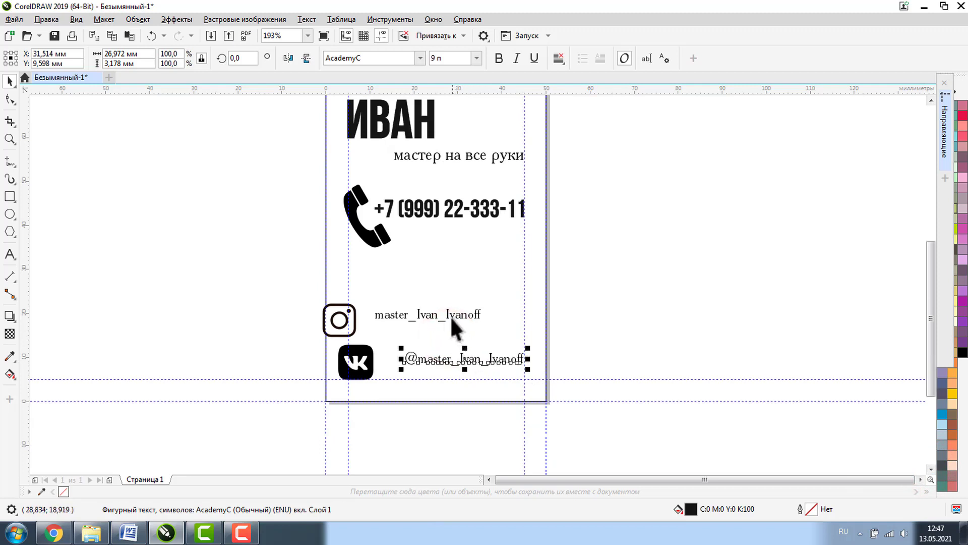
pyautogui.moveTo(450, 316); pyautogui.dragTo(491, 331)
# - Zoom in on the icons and make the VK icon 7 mm with Lock ratio on
pyautogui.click(9, 140)
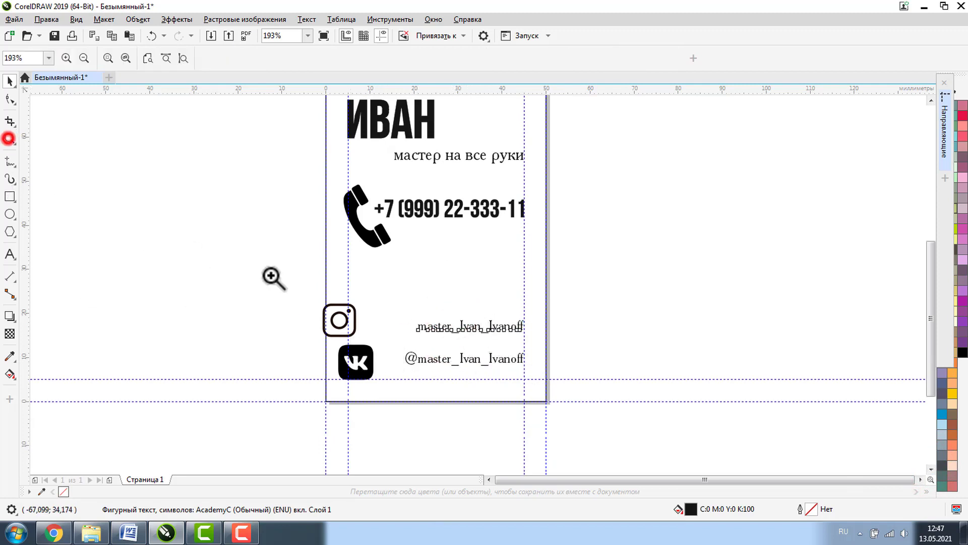
pyautogui.moveTo(303, 287); pyautogui.dragTo(502, 432)
pyautogui.click(9, 81)
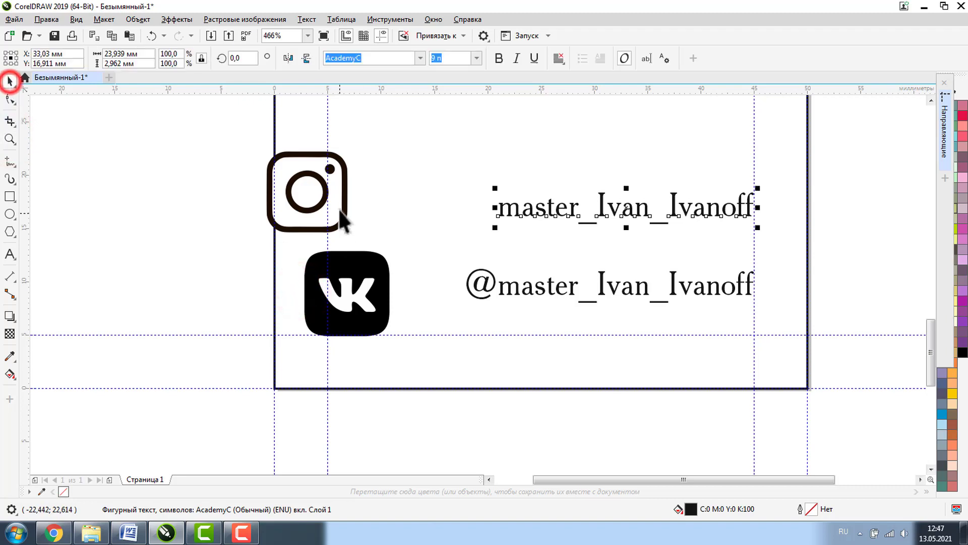
pyautogui.press('Tab')
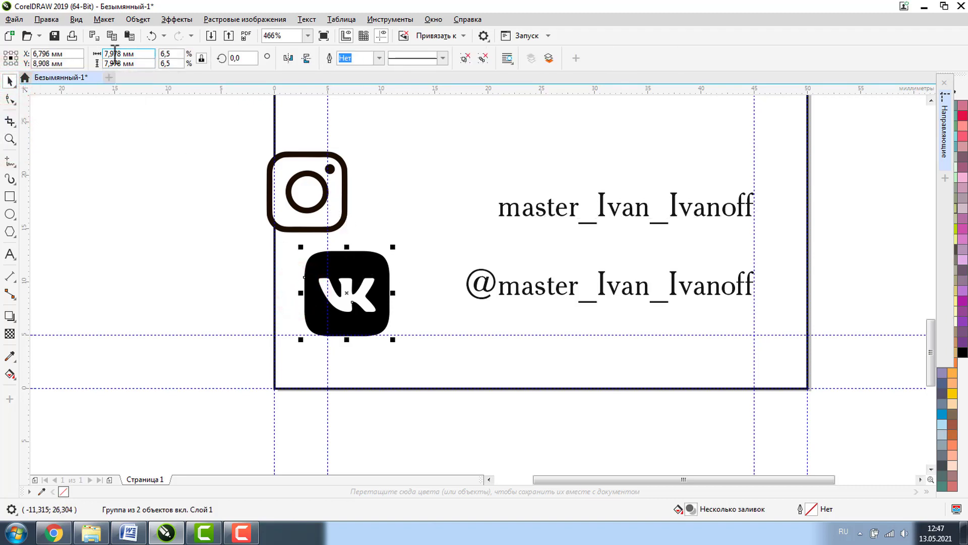
pyautogui.doubleClick(114, 53)
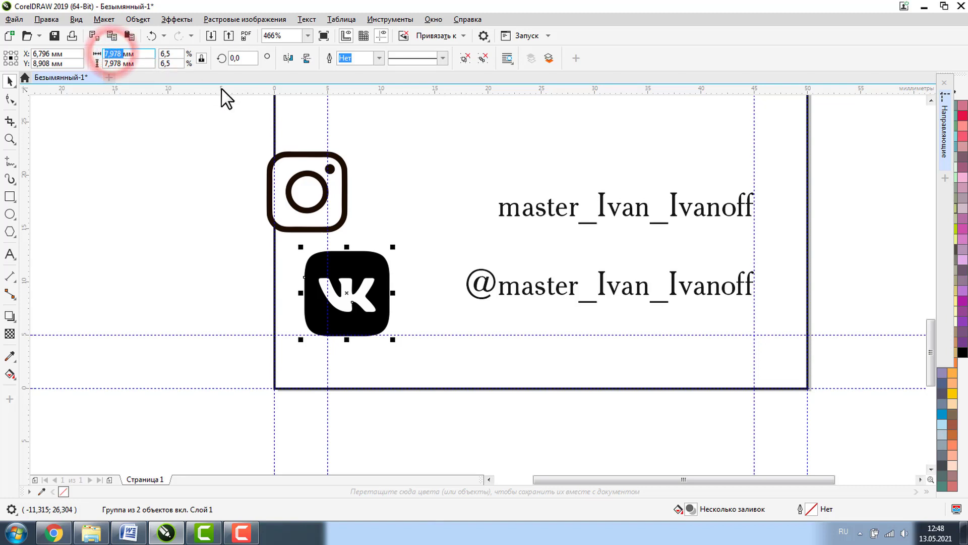
pyautogui.click(202, 58)
# - Set the Instagram icon to 7 mm wide, move it beside its handle, and zoom out
pyautogui.click(311, 184)
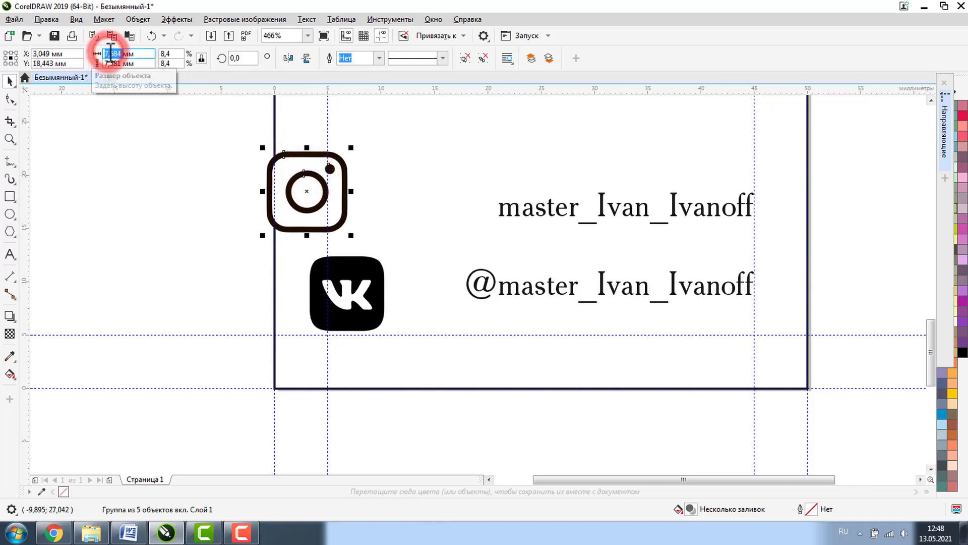
pyautogui.write('7')
pyautogui.press('Return')
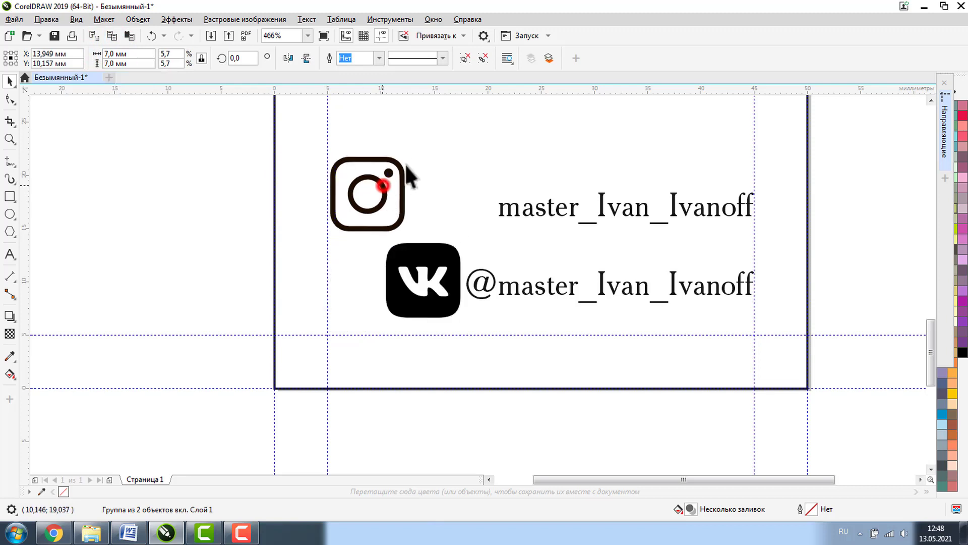
pyautogui.moveTo(409, 177); pyautogui.dragTo(451, 147)
pyautogui.click(9, 140)
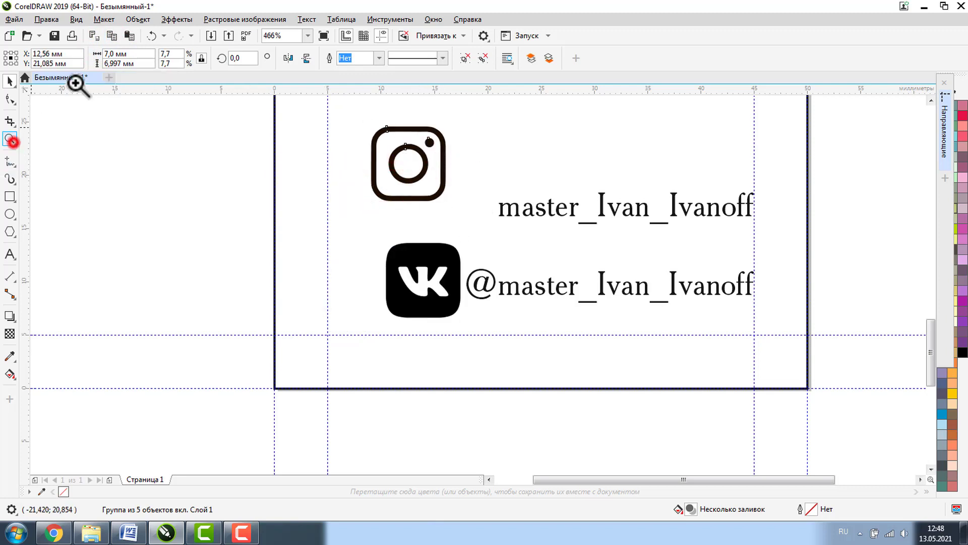
pyautogui.click(83, 58)
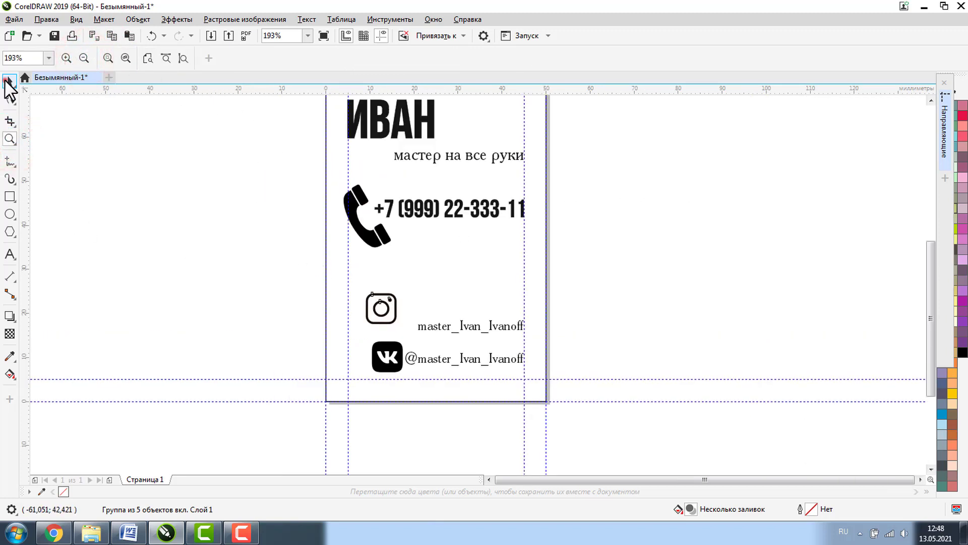
# - Change the tagline's font size in the property bar's font size box
pyautogui.click(10, 81)
pyautogui.click(417, 154)
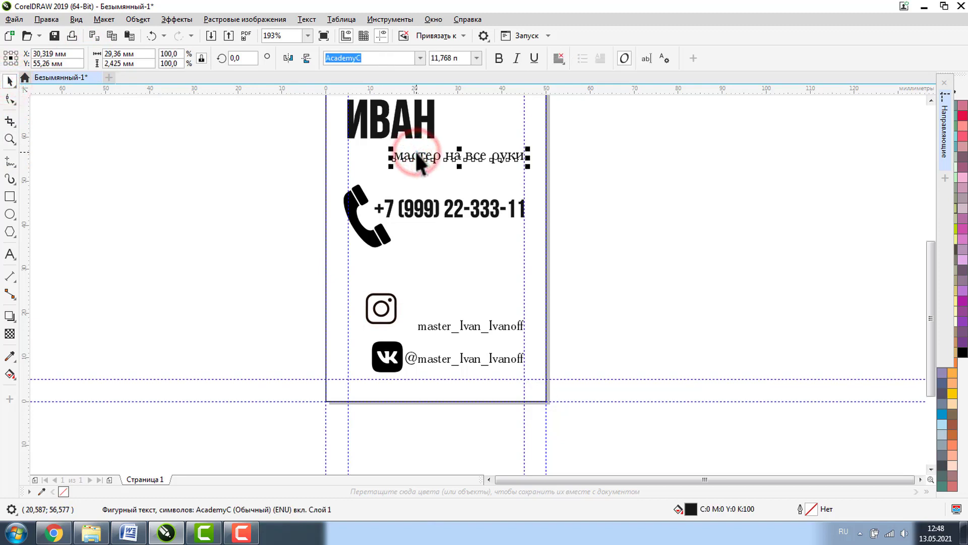
pyautogui.write('11')
pyautogui.press('Return')
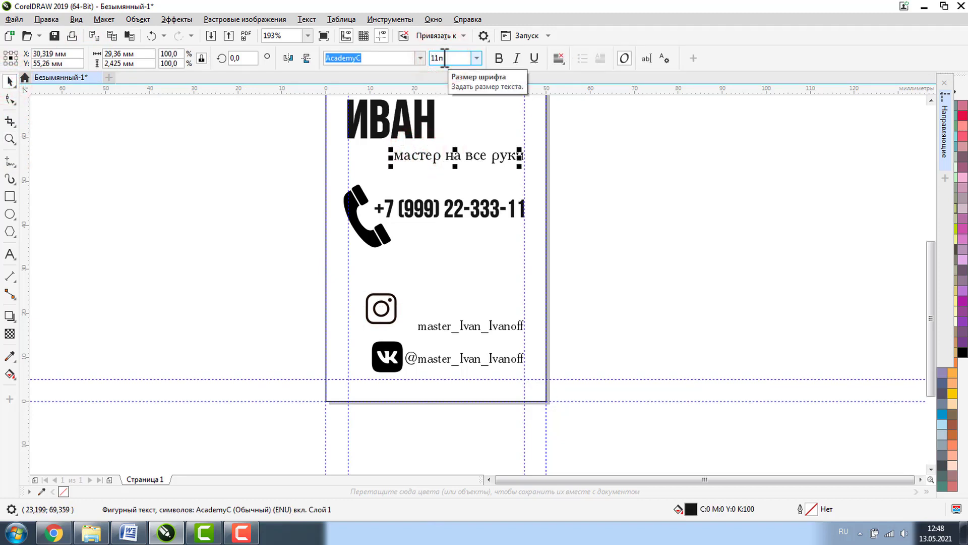
# - Set the Instagram and VK handle texts to 11 pt and move them slightly left
pyautogui.click(471, 325)
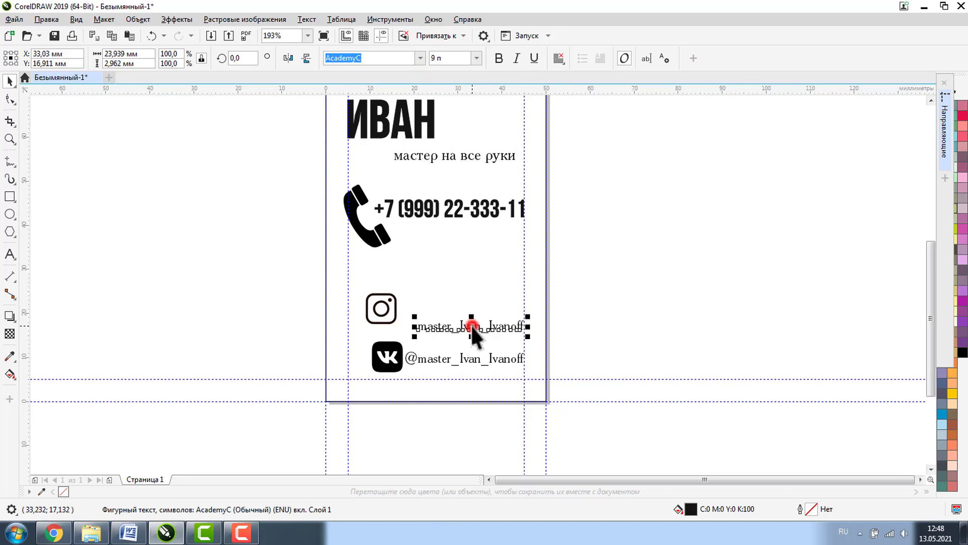
pyautogui.keyDown('shift'); pyautogui.click(460, 357); pyautogui.keyUp('shift')
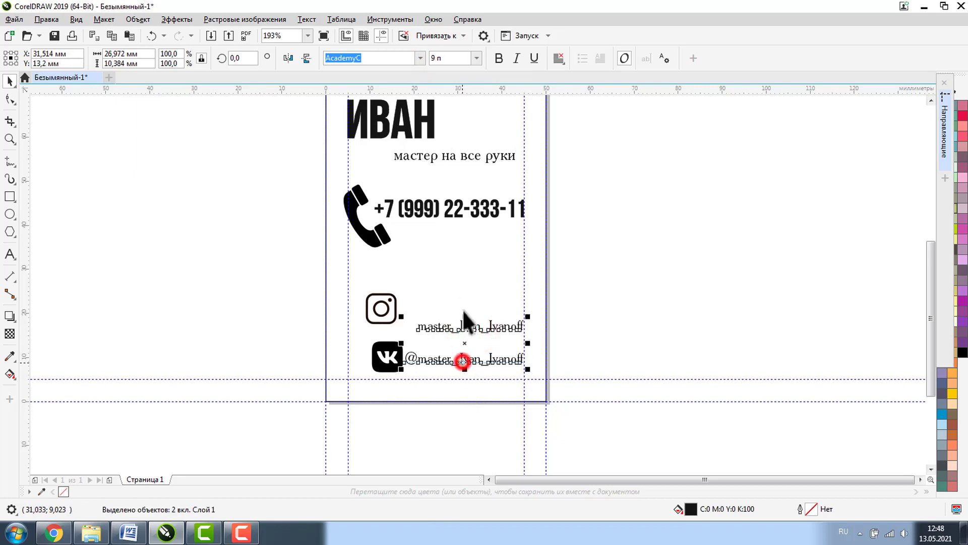
pyautogui.click(433, 58)
pyautogui.write('11')
pyautogui.press('Return')
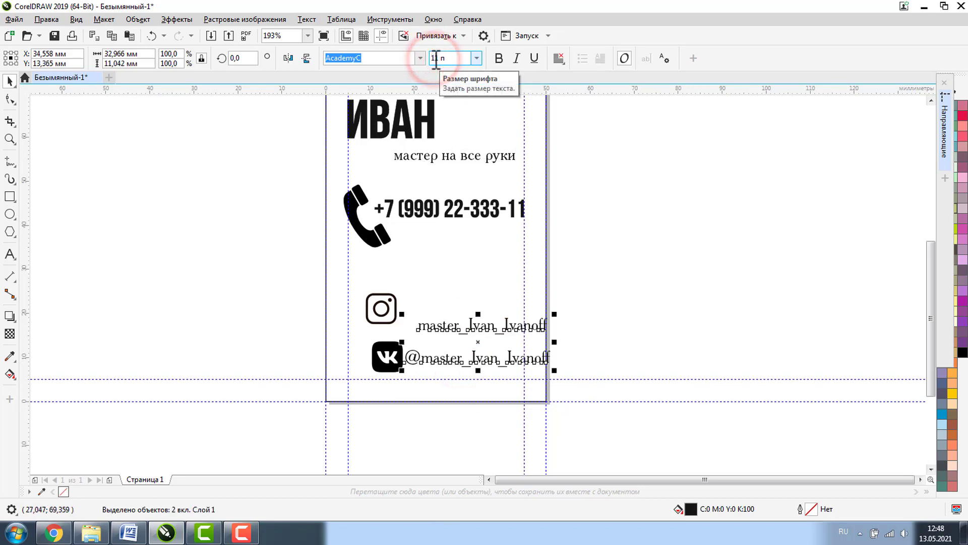
pyautogui.moveTo(470, 328); pyautogui.dragTo(444, 333)
pyautogui.click(665, 289)
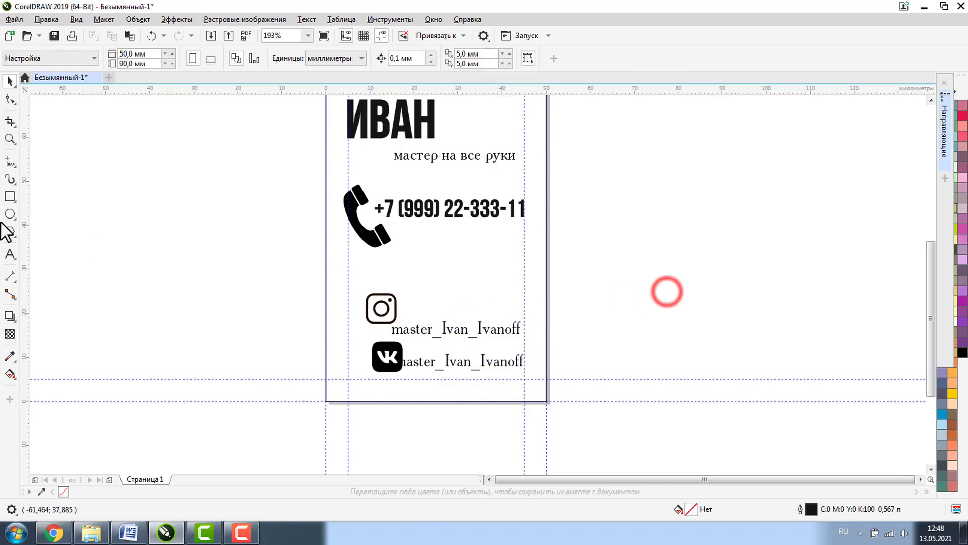
pyautogui.click(10, 138)
# - Scale the Instagram and VK icons down proportionally
pyautogui.click(298, 263)
pyautogui.click(10, 81)
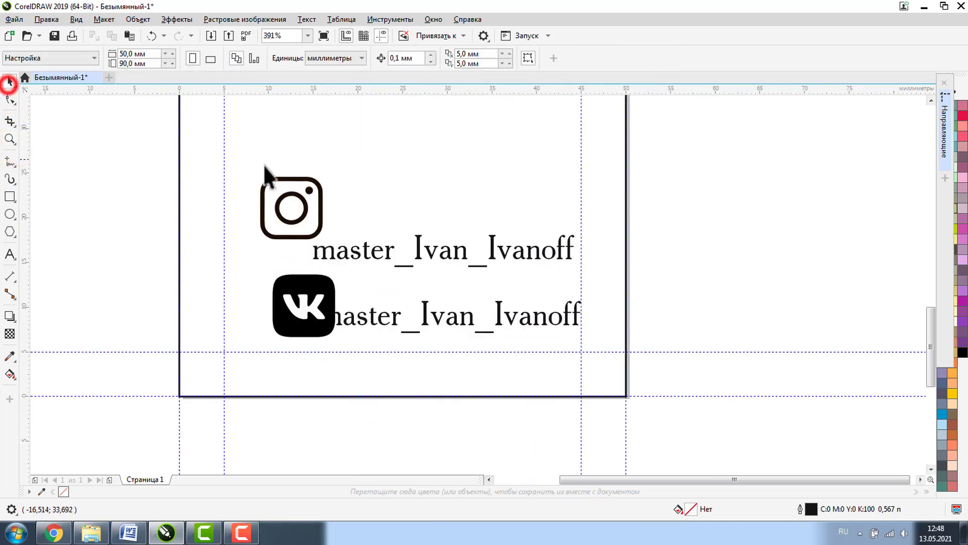
pyautogui.click(284, 178)
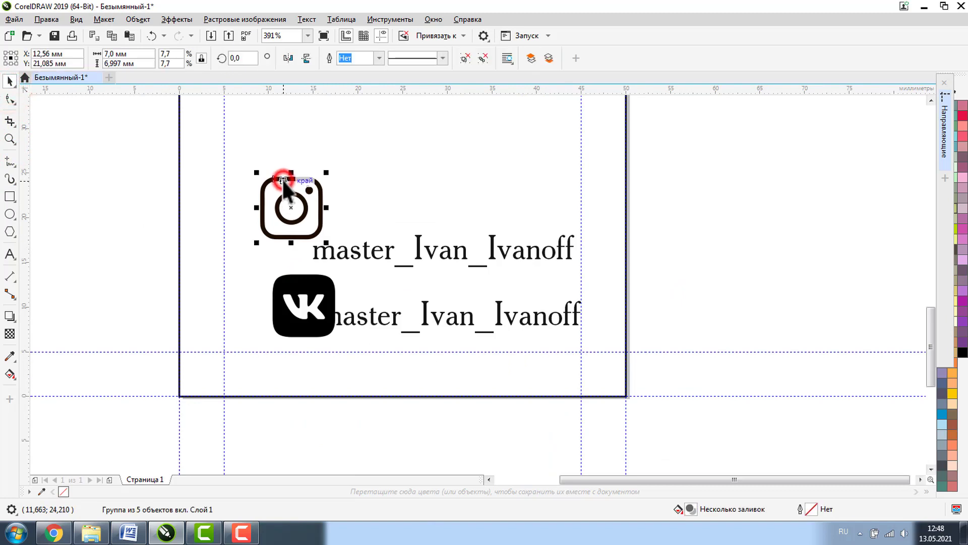
pyautogui.keyDown('shift'); pyautogui.click(298, 278); pyautogui.keyUp('shift')
pyautogui.moveTo(340, 173); pyautogui.dragTo(314, 223)
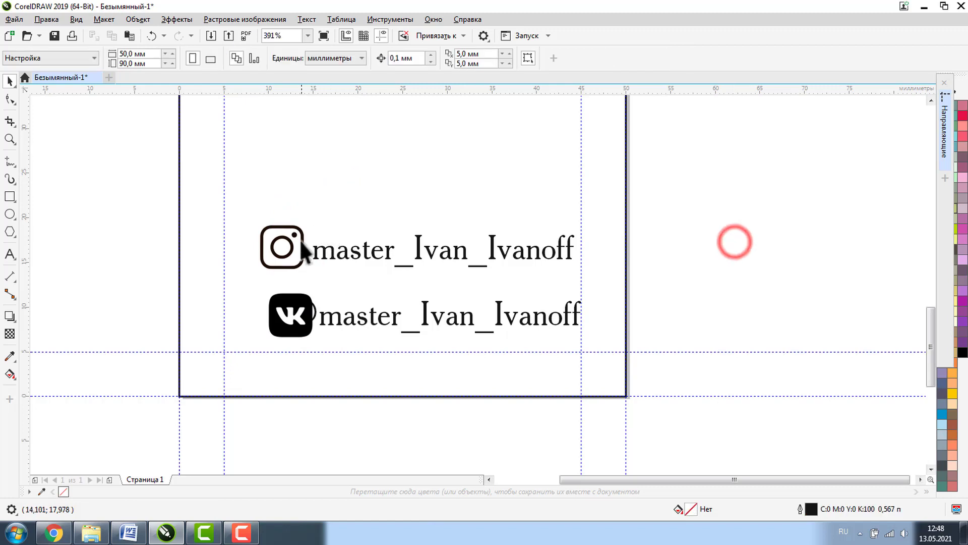
# - Vertically centre each icon with its handle text using Align and Distribute
pyautogui.click(282, 246)
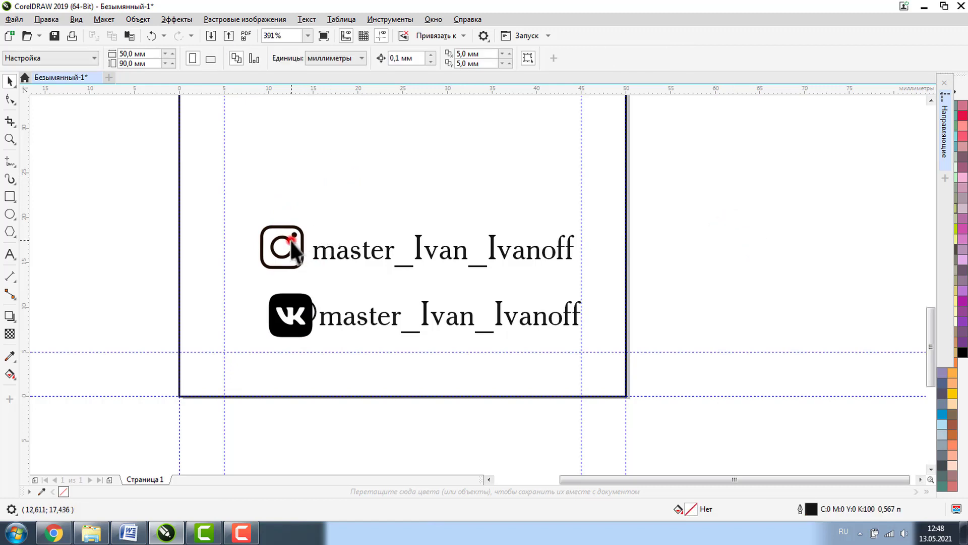
pyautogui.keyDown('shift'); pyautogui.click(320, 252); pyautogui.keyUp('shift')
pyautogui.click(678, 58)
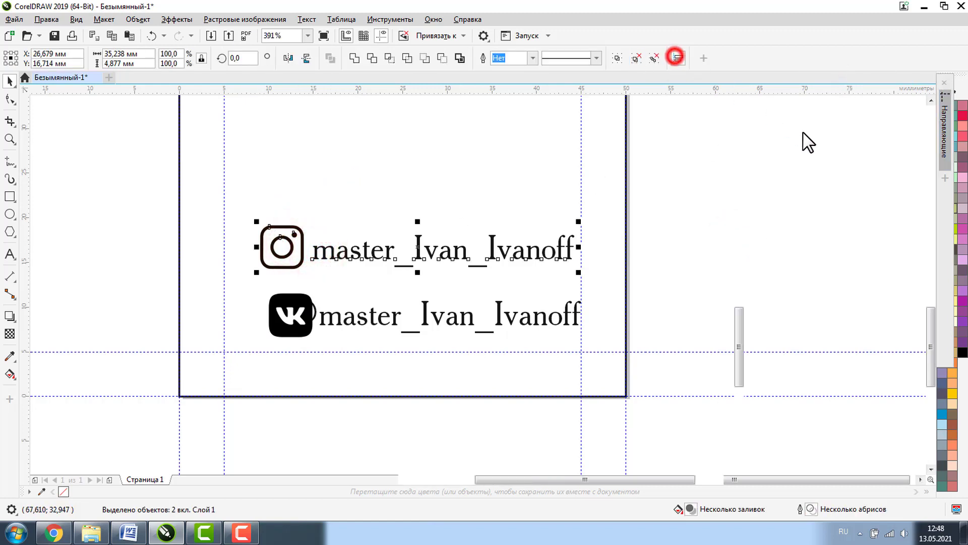
pyautogui.click(782, 124)
pyautogui.click(697, 230)
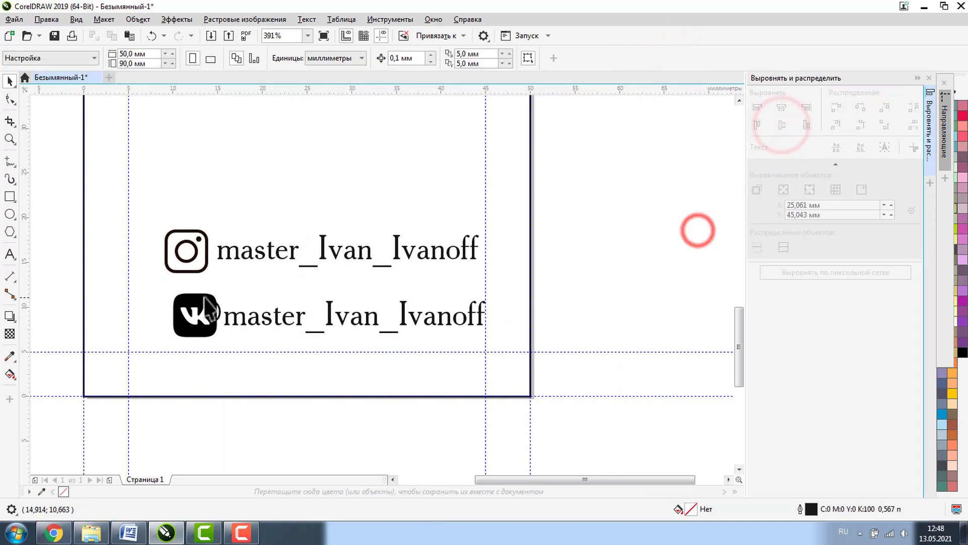
pyautogui.click(198, 295)
pyautogui.keyDown('shift'); pyautogui.click(278, 318); pyautogui.keyUp('shift')
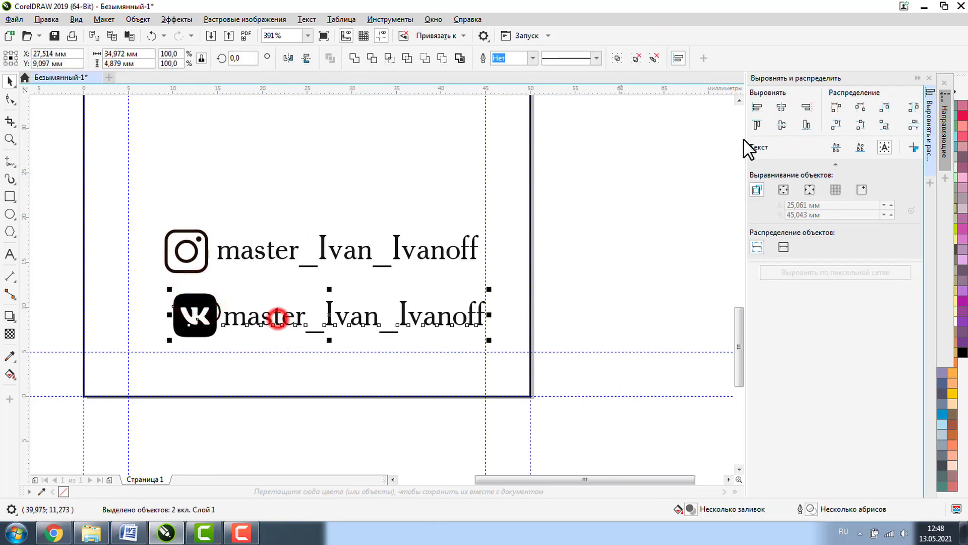
pyautogui.click(781, 124)
pyautogui.click(649, 267)
# - Centre the two icons horizontally on each other and shift them further left
pyautogui.click(204, 314)
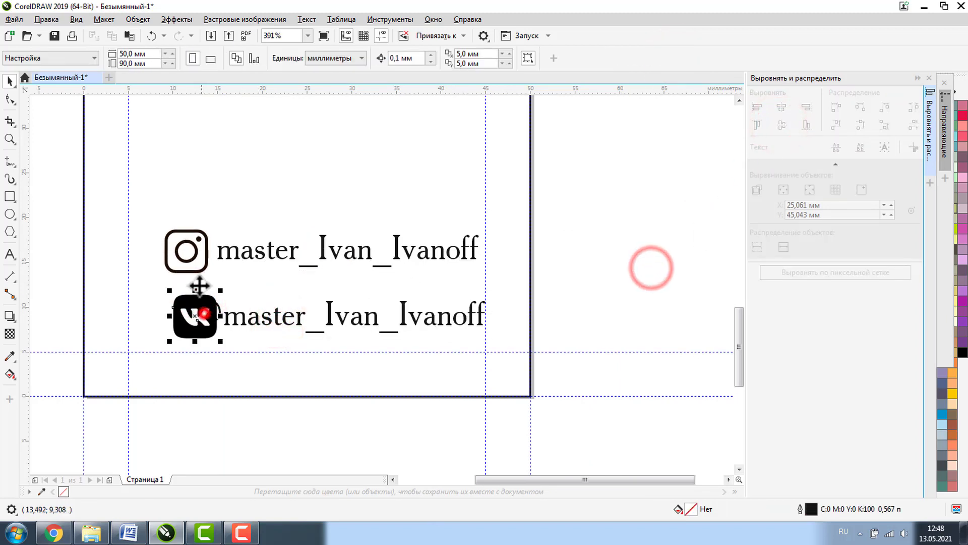
pyautogui.keyDown('shift'); pyautogui.click(186, 250); pyautogui.keyUp('shift')
pyautogui.click(779, 107)
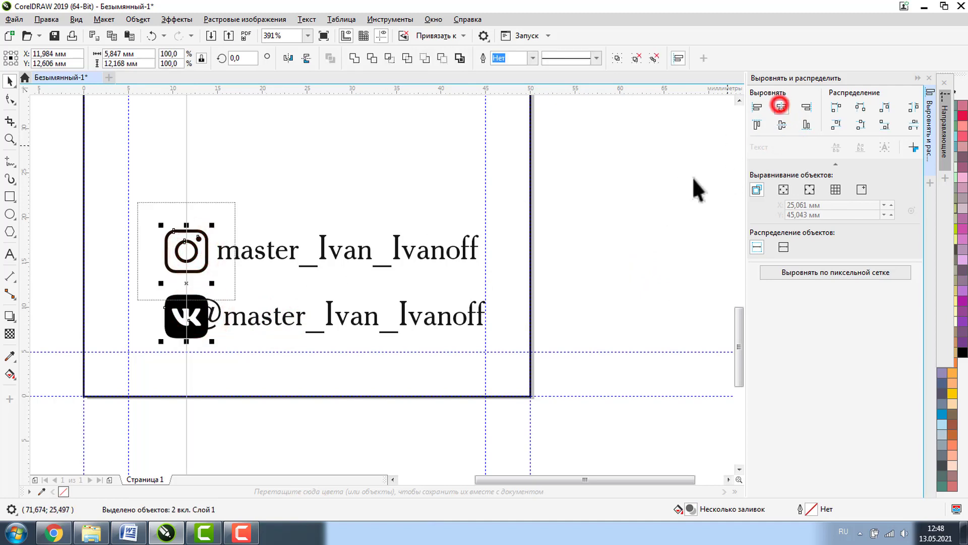
pyautogui.click(666, 227)
pyautogui.moveTo(59, 205); pyautogui.dragTo(227, 362)
pyautogui.moveTo(191, 241); pyautogui.dragTo(165, 245)
pyautogui.click(708, 247)
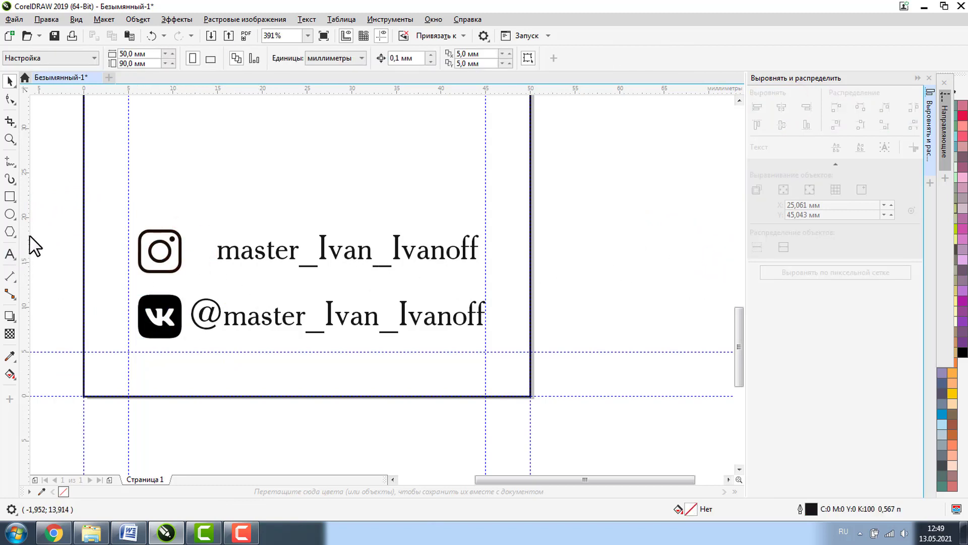
# - Add a vertical guide at about 12 mm, snap the Instagram handle to it, and group icons with handles
pyautogui.moveTo(29, 236); pyautogui.dragTo(189, 316)
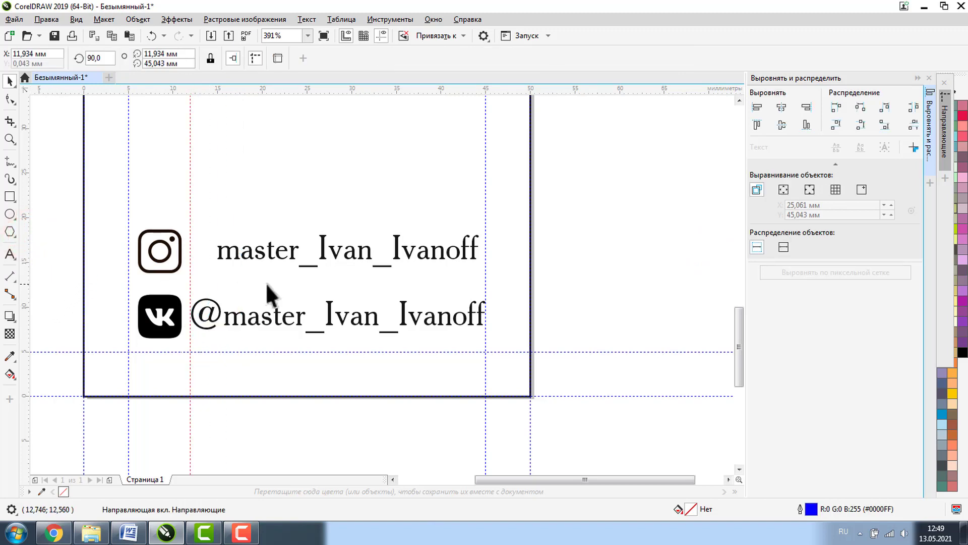
pyautogui.click(220, 249)
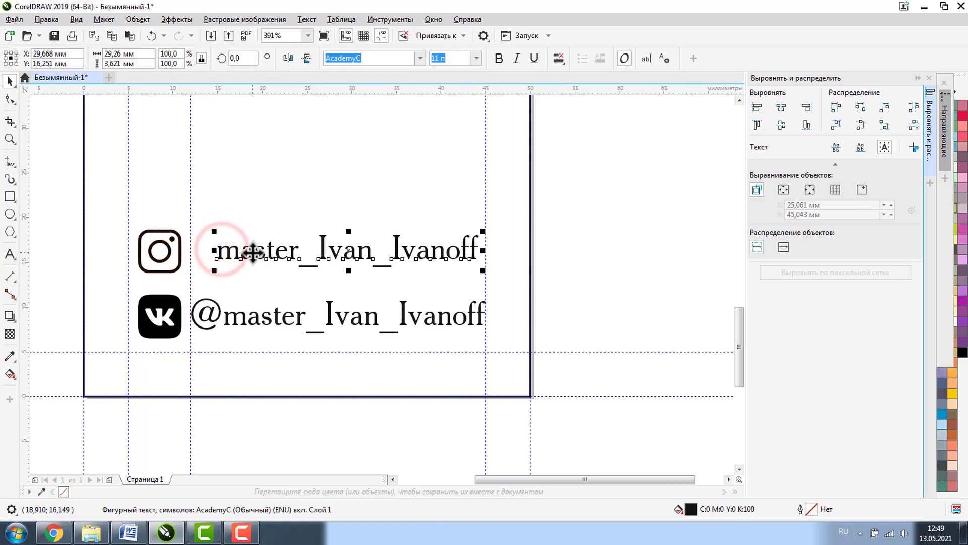
pyautogui.moveTo(247, 254); pyautogui.dragTo(220, 254)
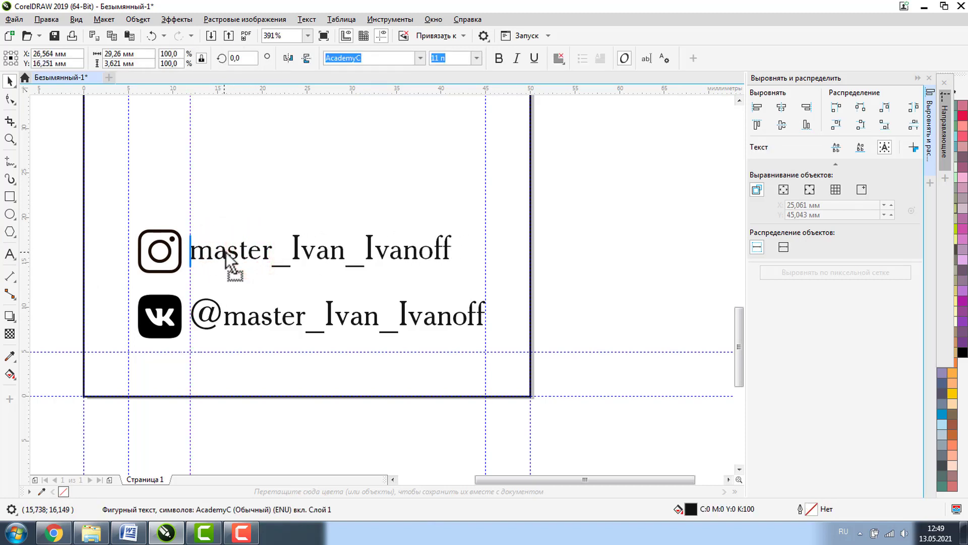
pyautogui.click(587, 247)
pyautogui.moveTo(61, 179); pyautogui.dragTo(591, 364)
pyautogui.hotkey('ctrl', 'g')
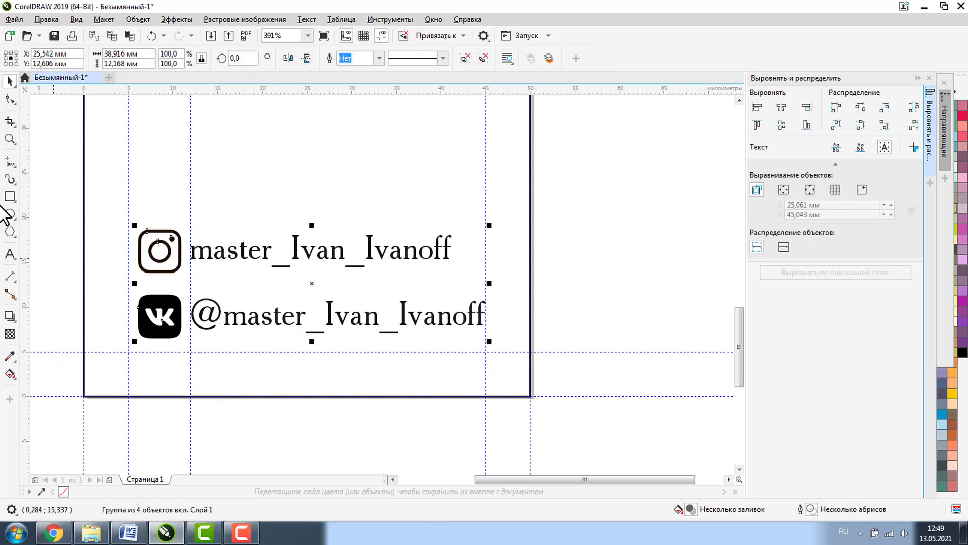
# - Shrink the phone icon to about 7.7 × 10.3 mm and set it on the 5 mm guide beside the number
pyautogui.doubleClick(10, 137)
pyautogui.click(231, 123)
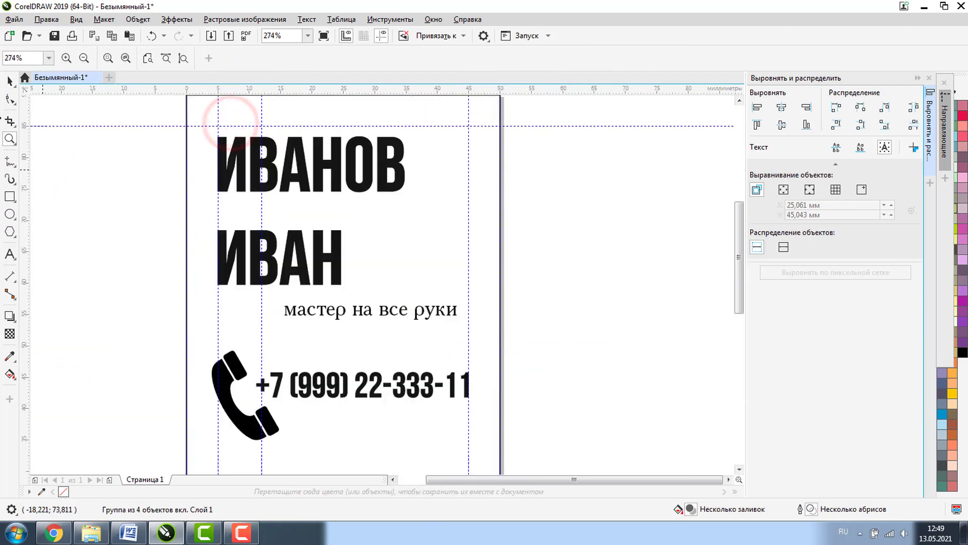
pyautogui.click(9, 81)
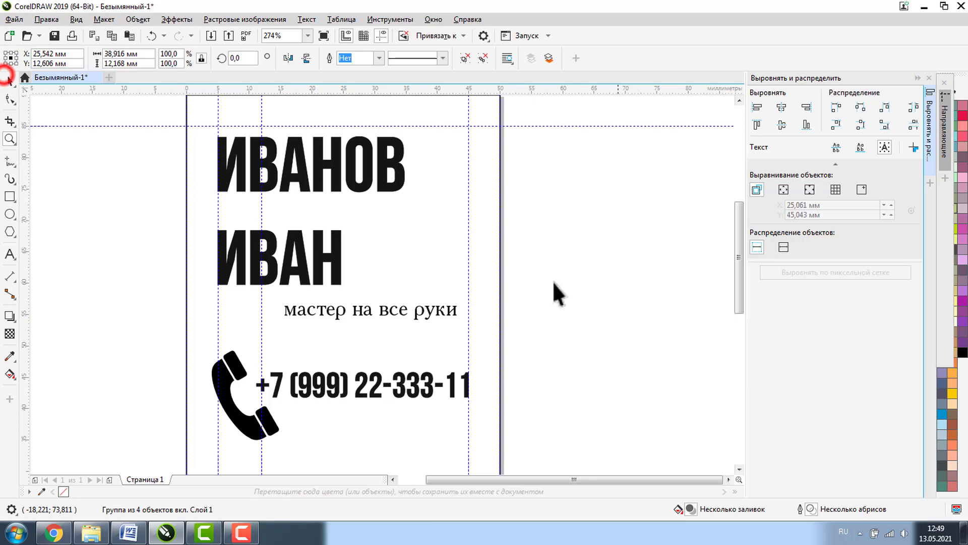
pyautogui.keyDown('ctrl'); pyautogui.click(271, 426); pyautogui.keyUp('ctrl')
pyautogui.moveTo(283, 443); pyautogui.dragTo(263, 418)
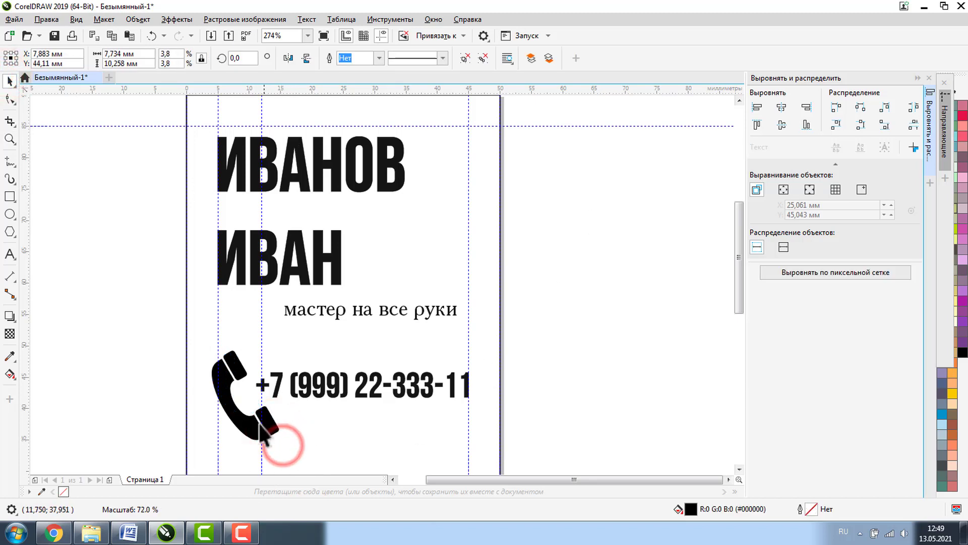
pyautogui.moveTo(224, 370); pyautogui.dragTo(233, 371)
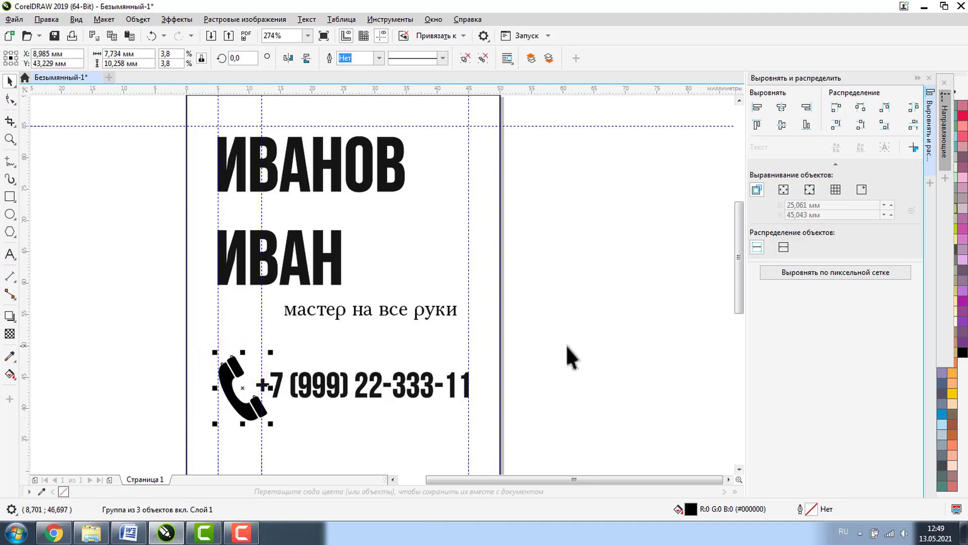
pyautogui.click(606, 346)
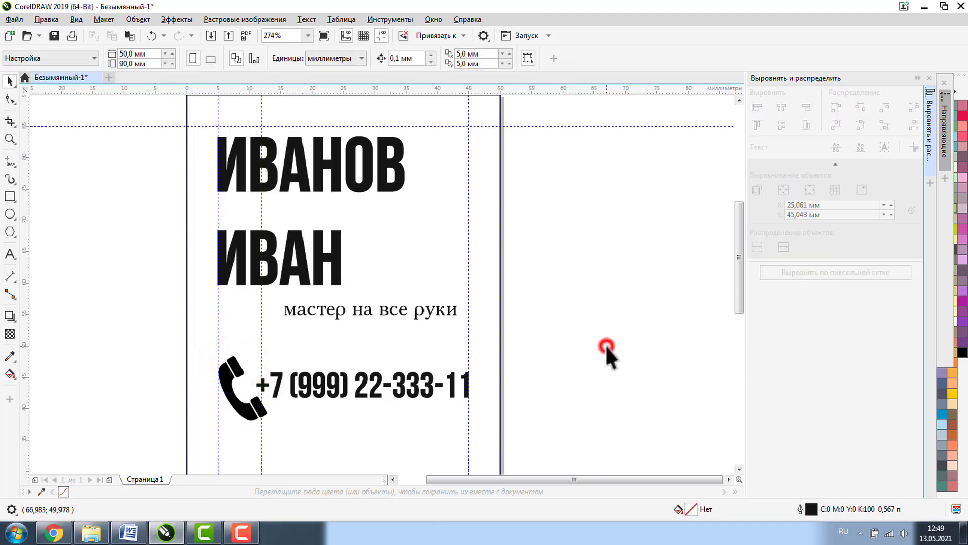
# - Draw a black bar behind the tagline reaching the card's right edge and make the tagline white
pyautogui.click(10, 196)
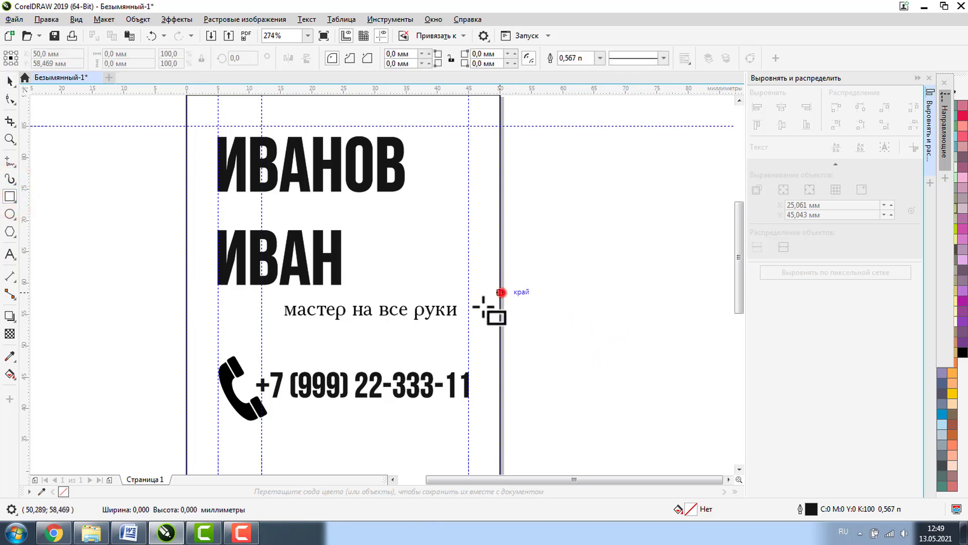
pyautogui.moveTo(501, 292); pyautogui.dragTo(249, 326)
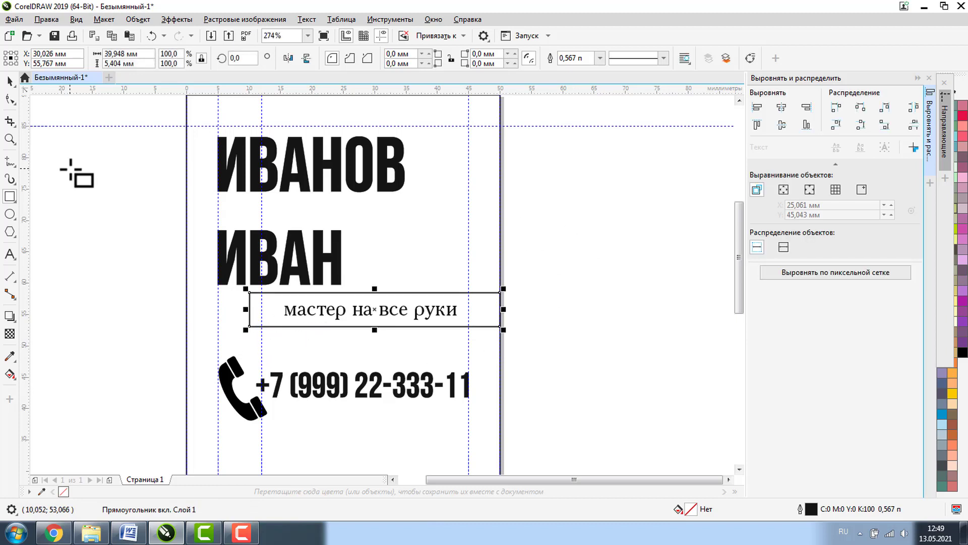
pyautogui.click(10, 80)
pyautogui.click(342, 308)
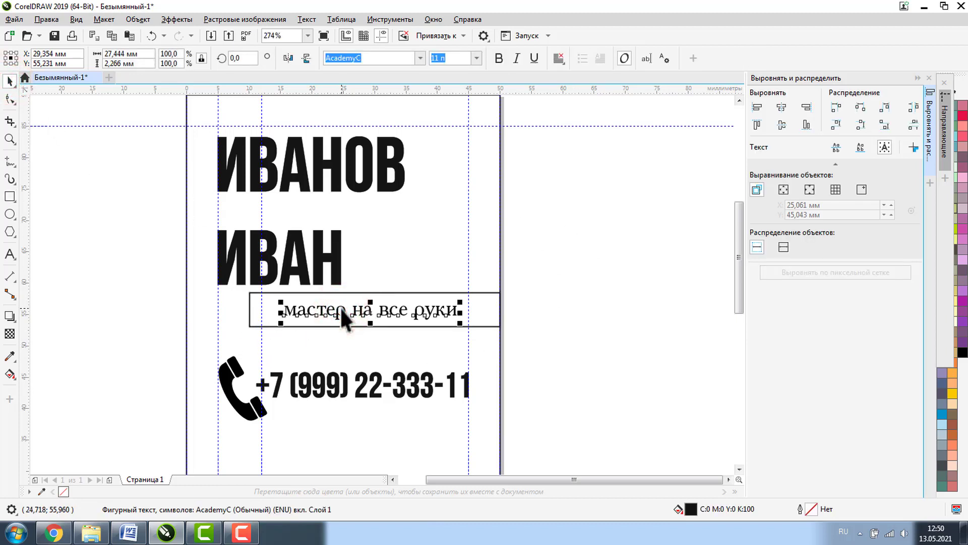
pyautogui.click(483, 293)
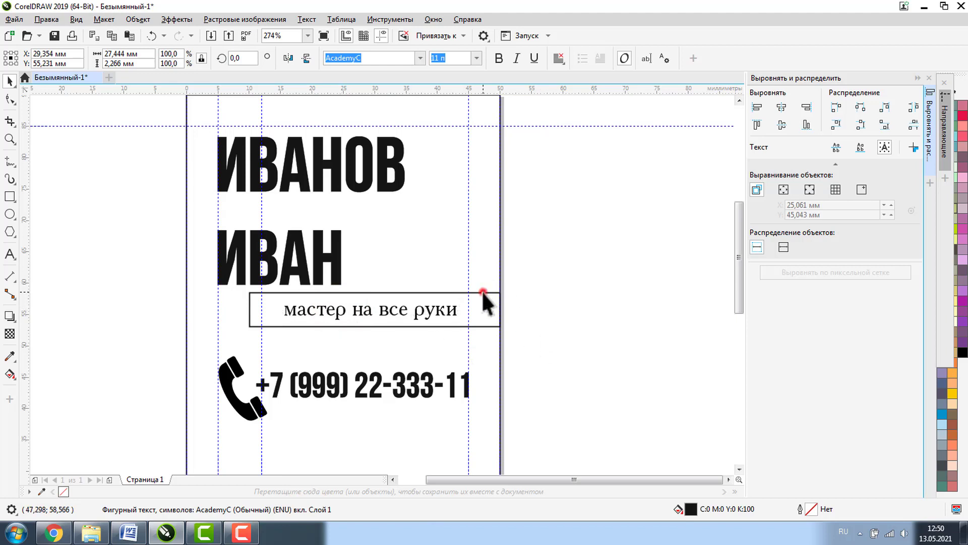
pyautogui.click(944, 83)
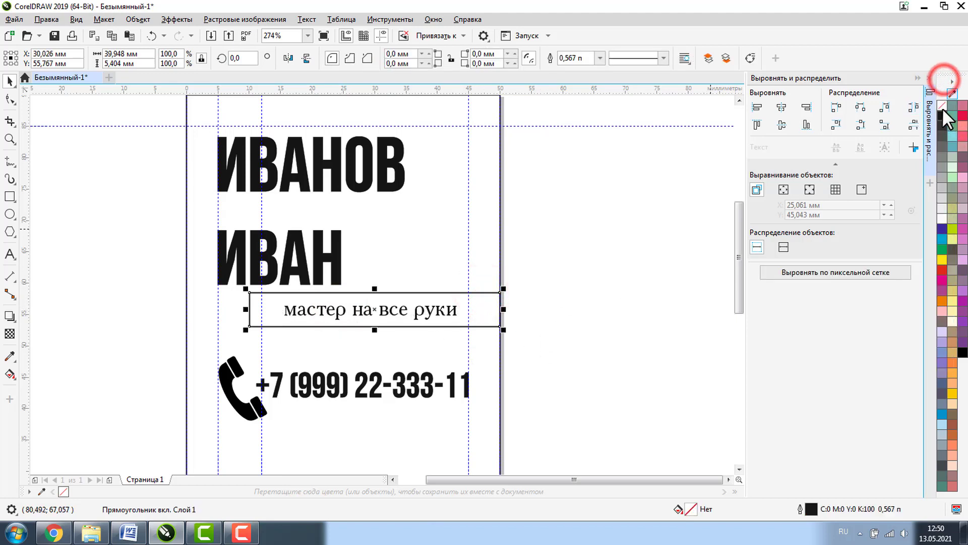
pyautogui.click(943, 115)
pyautogui.click(610, 277)
pyautogui.click(378, 314)
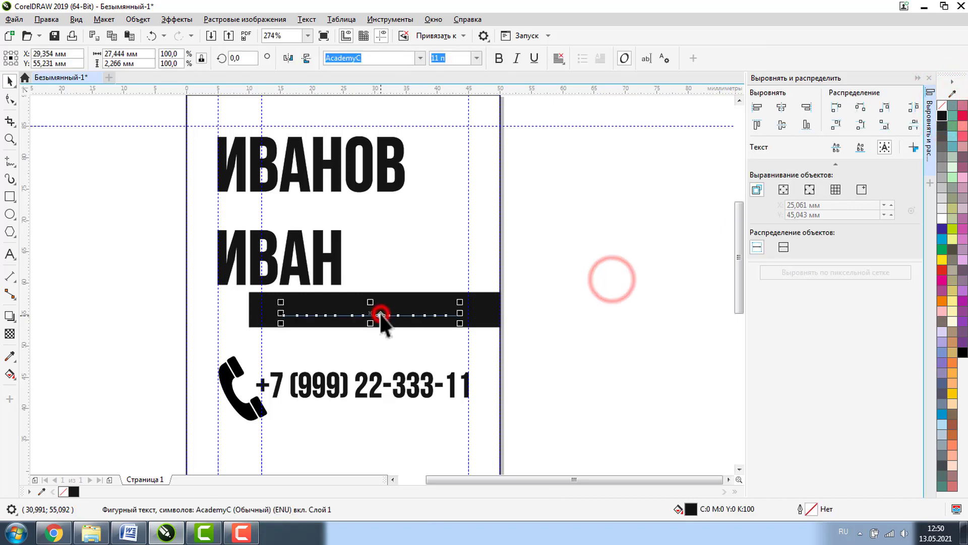
pyautogui.click(942, 218)
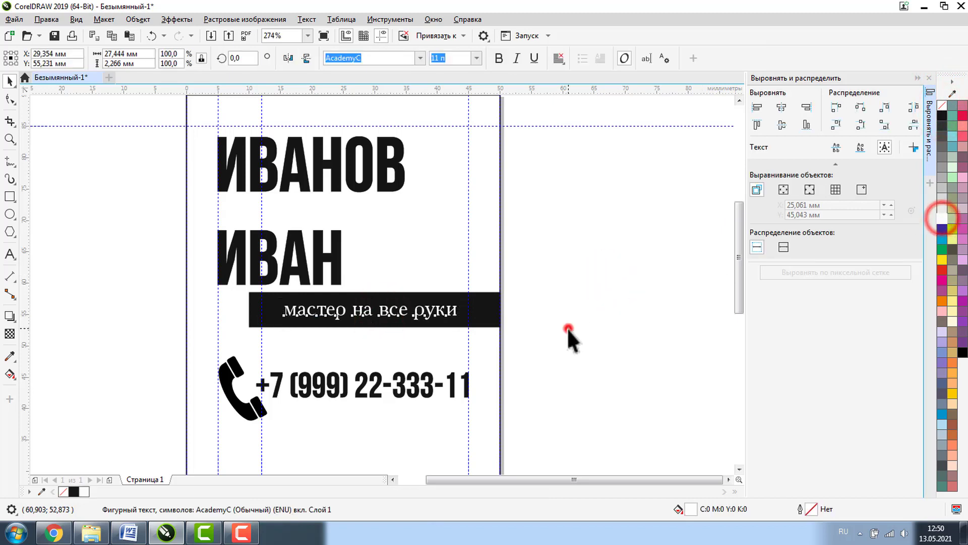
pyautogui.click(567, 329)
# - Nudge the мастер на все руки text slightly right within the black bar
pyautogui.press('z')
pyautogui.moveTo(232, 274); pyautogui.dragTo(615, 350)
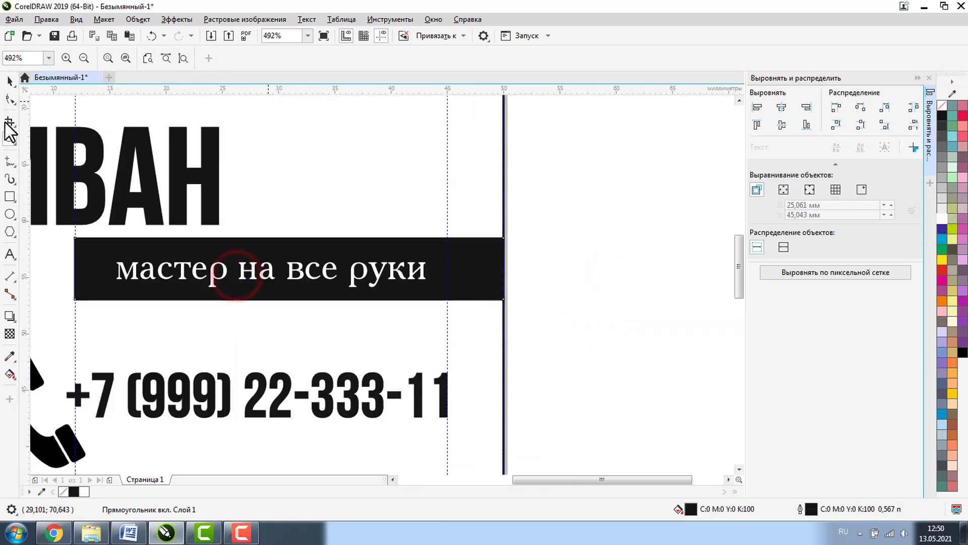
pyautogui.click(8, 80)
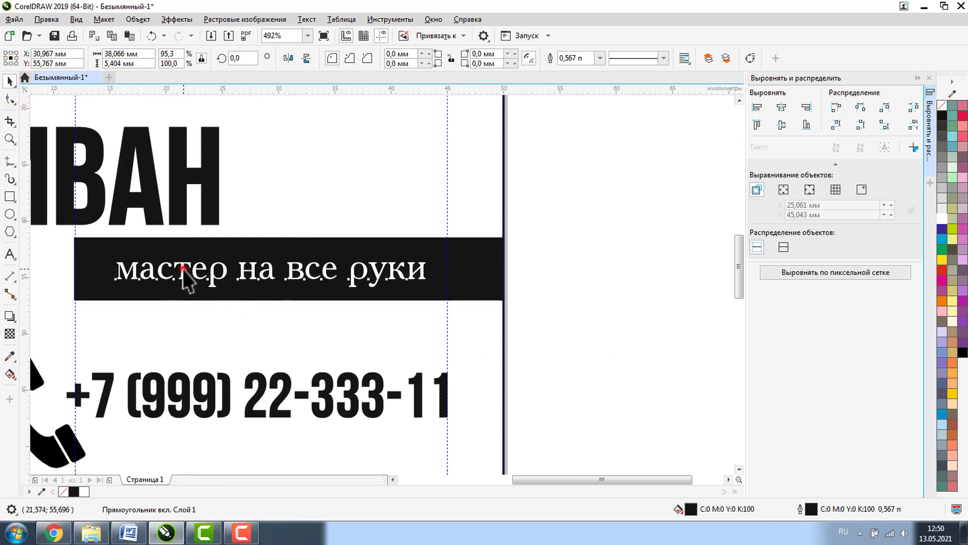
pyautogui.click(184, 272)
pyautogui.moveTo(188, 275); pyautogui.dragTo(209, 275)
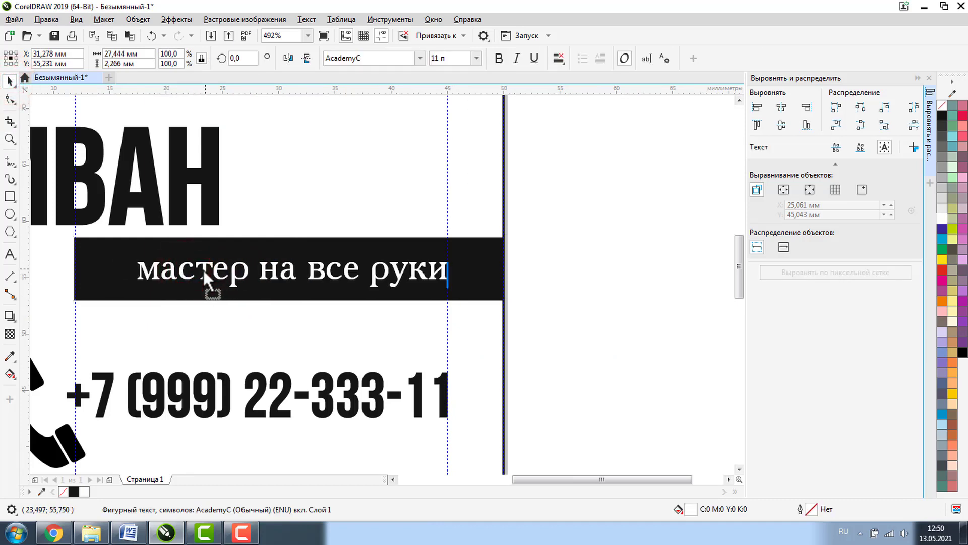
pyautogui.click(566, 263)
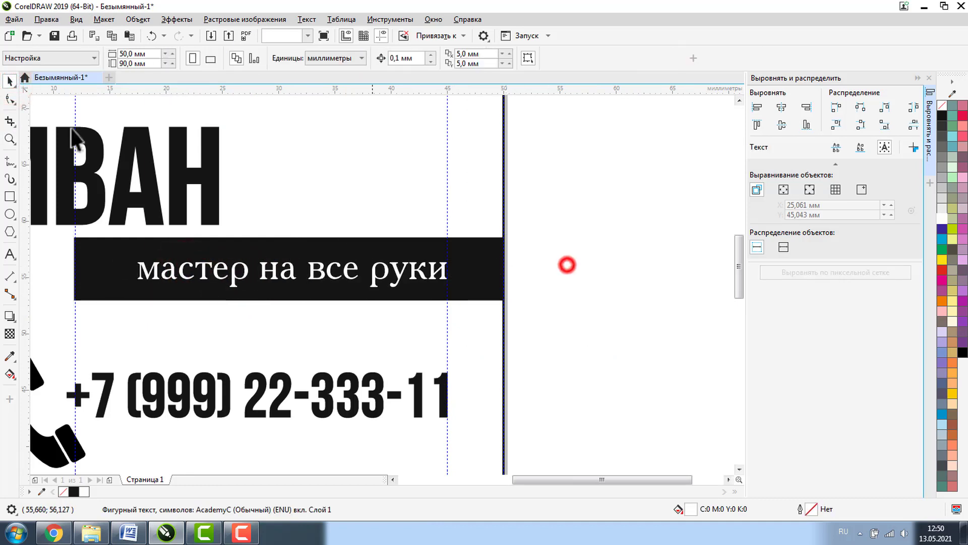
pyautogui.click(10, 138)
pyautogui.click(92, 55)
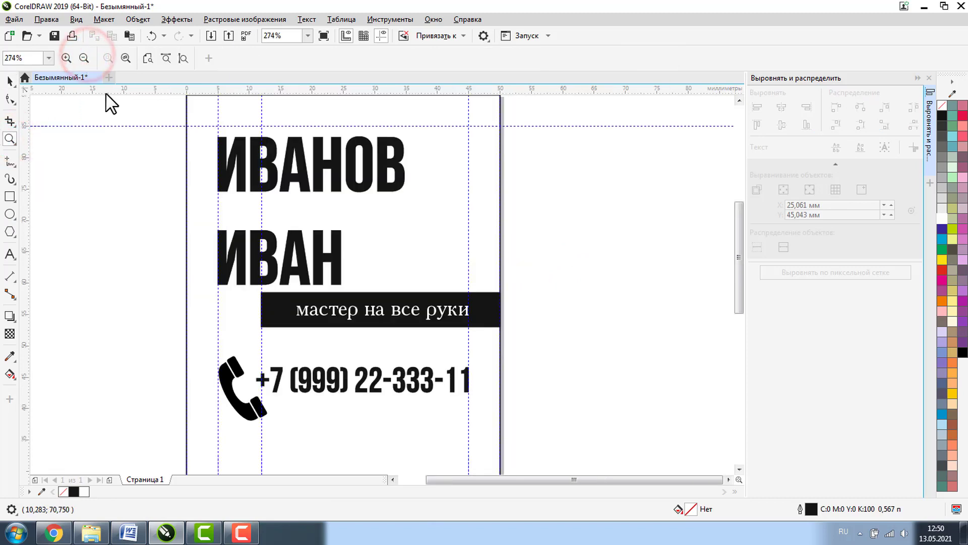
# - Lower the ИВАНОВ / ИВАН paragraph line spacing to 81% in Text Properties
pyautogui.click(10, 253)
pyautogui.click(228, 155)
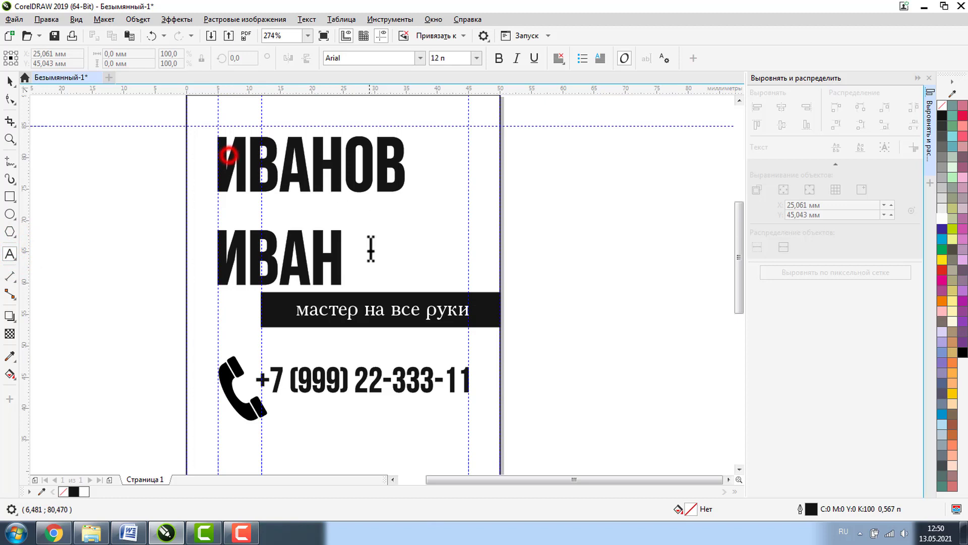
pyautogui.hotkey('ctrl', 'a')
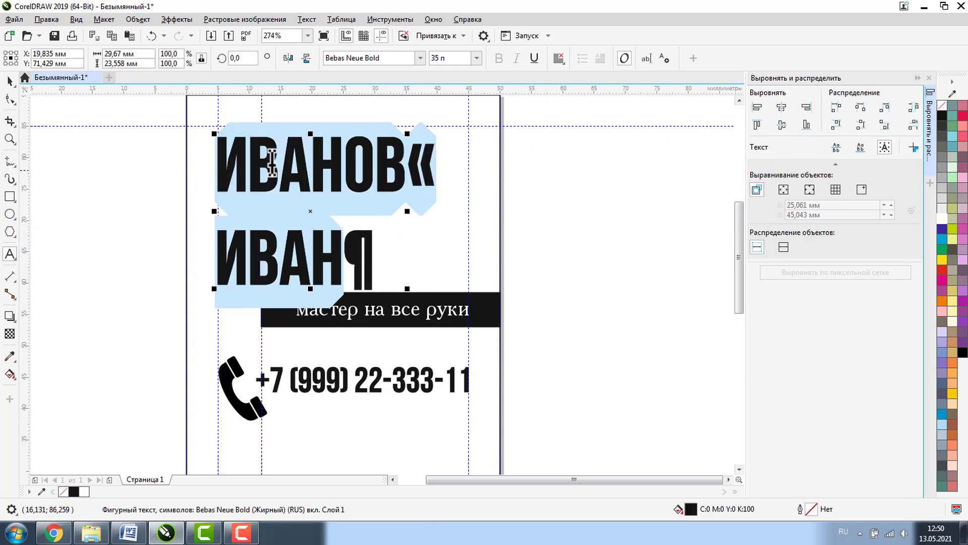
pyautogui.click(664, 59)
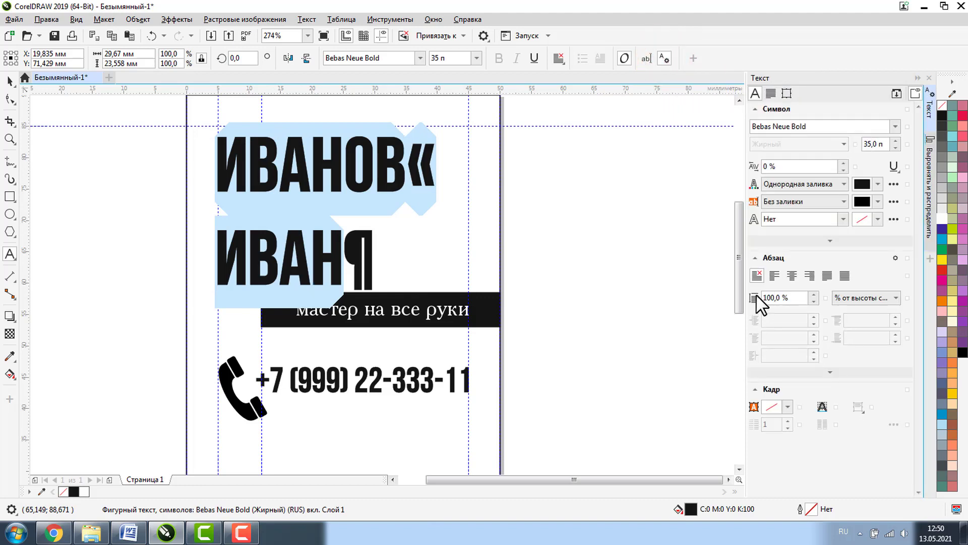
pyautogui.click(813, 302)
pyautogui.click(814, 301)
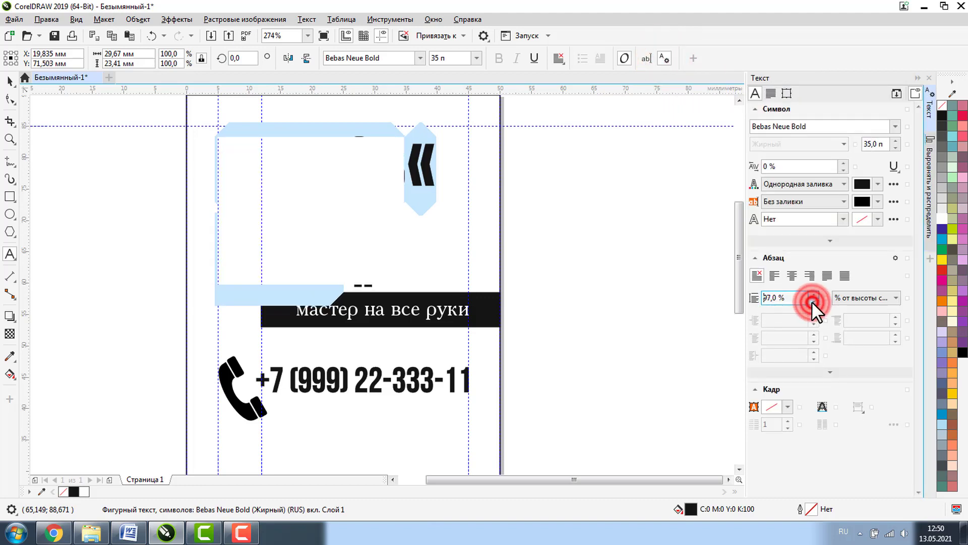
pyautogui.click(813, 301)
pyautogui.click(813, 301)
pyautogui.click(813, 302)
pyautogui.click(813, 301)
pyautogui.click(813, 301)
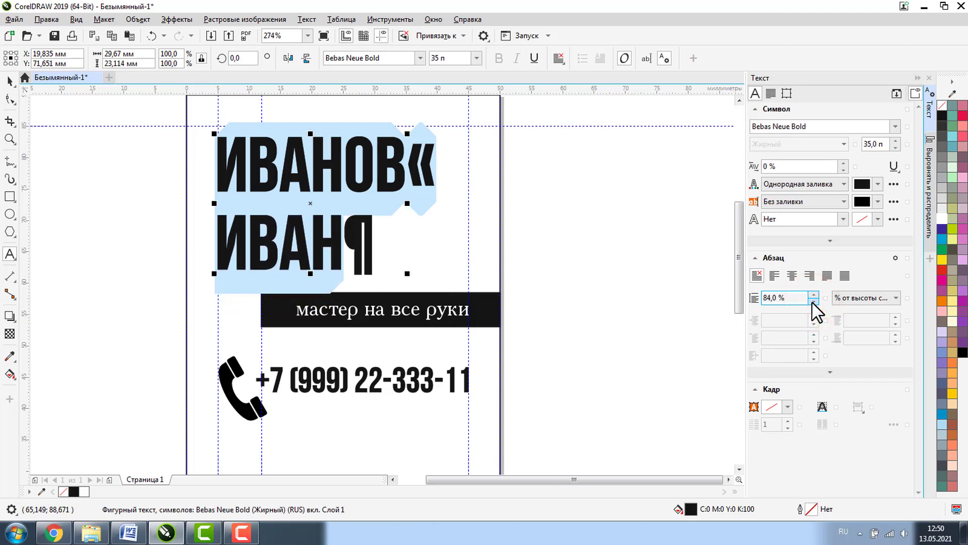
pyautogui.click(813, 301)
pyautogui.click(813, 301)
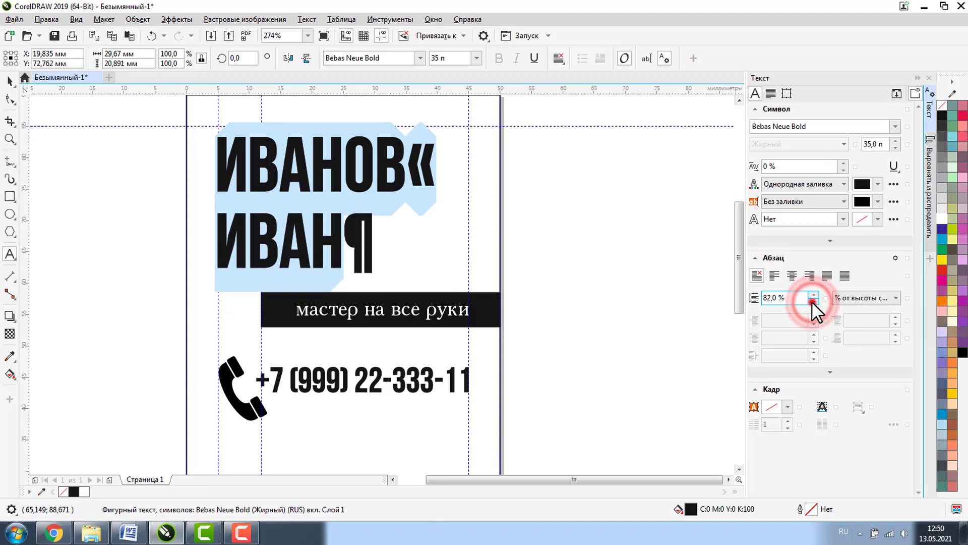
pyautogui.click(813, 301)
pyautogui.click(10, 81)
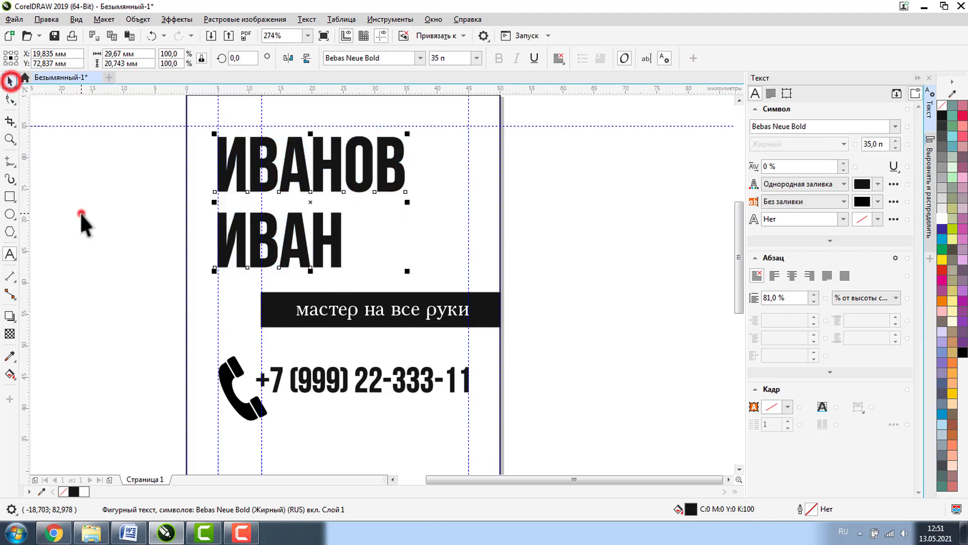
pyautogui.click(79, 214)
pyautogui.click(9, 139)
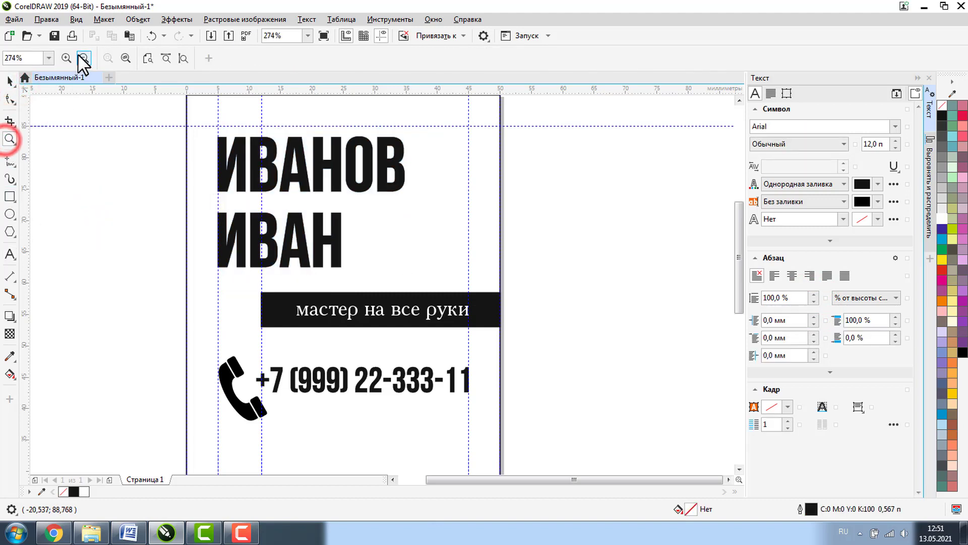
# - Delete the unneeded vertical guideline
pyautogui.click(83, 53)
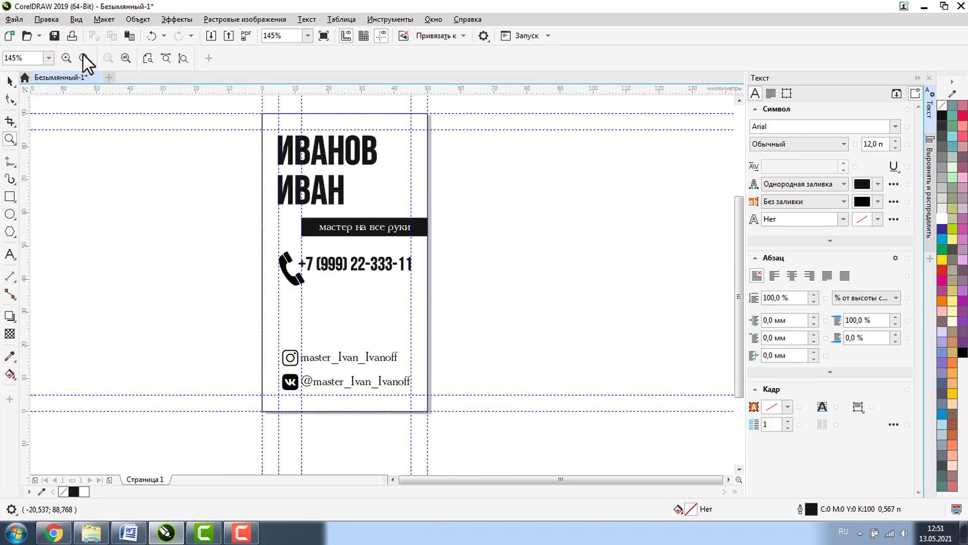
pyautogui.click(10, 81)
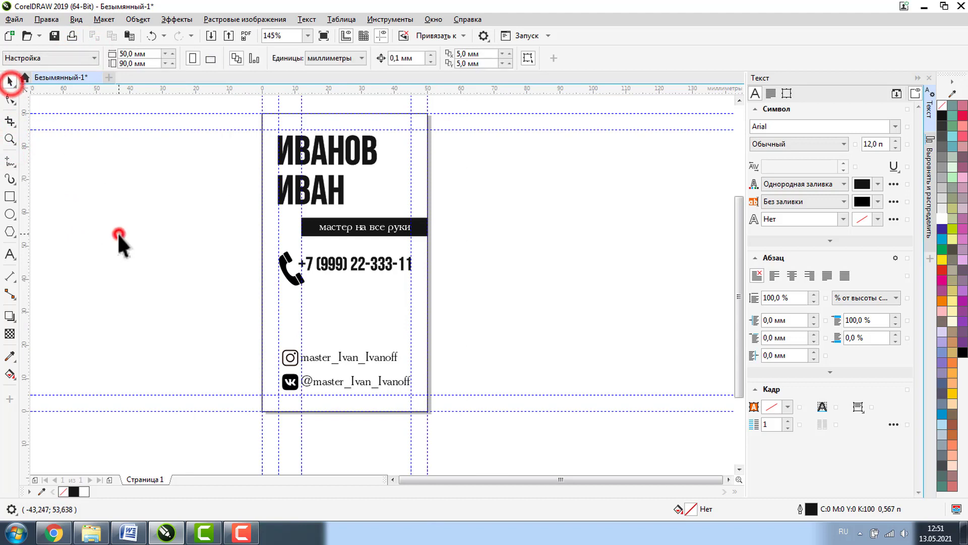
pyautogui.click(301, 105)
pyautogui.press('Delete')
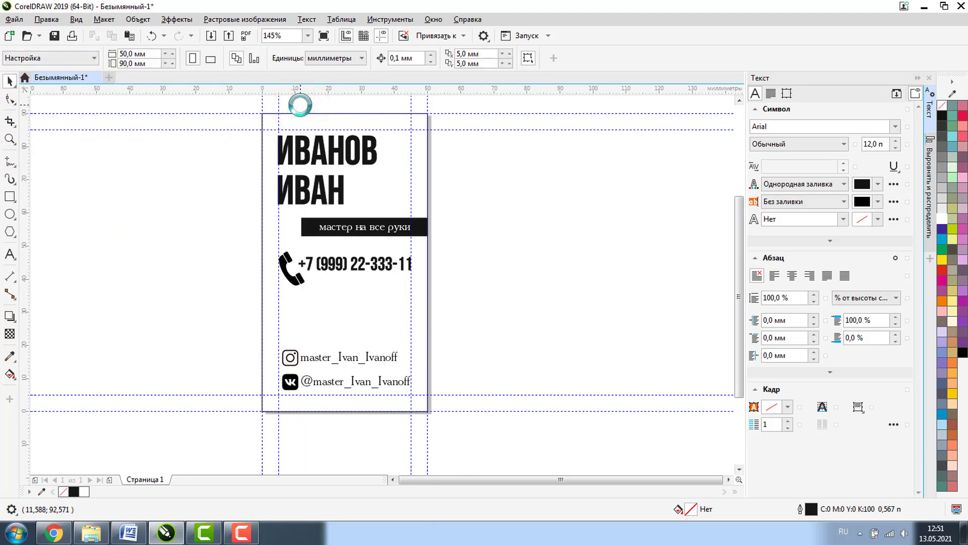
# - Copy the black tagline bar above the Instagram line and squash it to a 0.65 mm divider
pyautogui.click(537, 243)
pyautogui.click(428, 227)
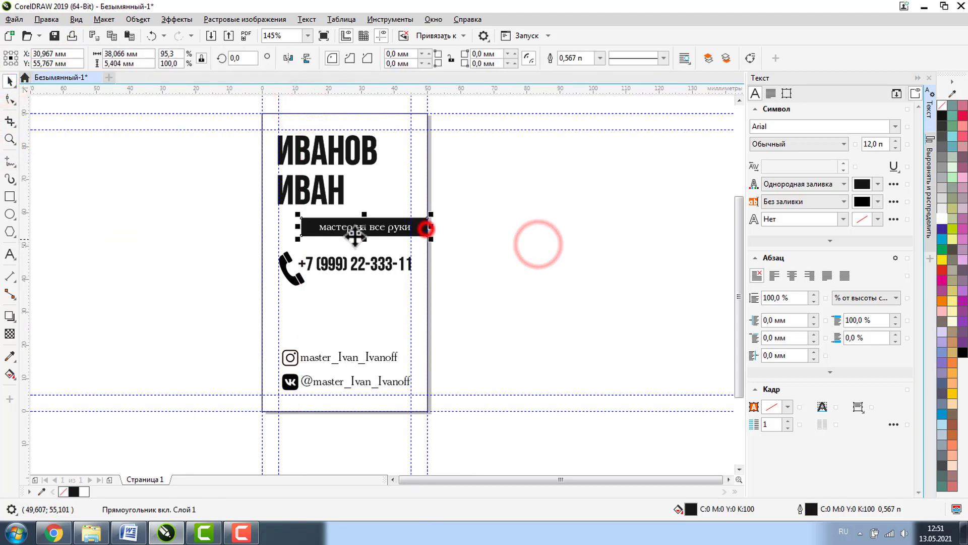
pyautogui.moveTo(313, 227); pyautogui.dragTo(273, 339)
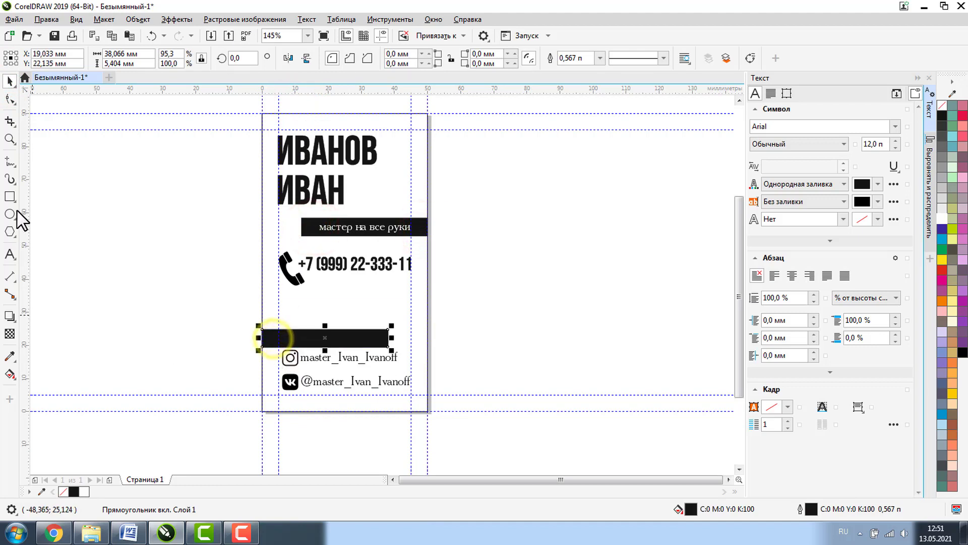
pyautogui.click(10, 139)
pyautogui.click(244, 318)
pyautogui.click(9, 80)
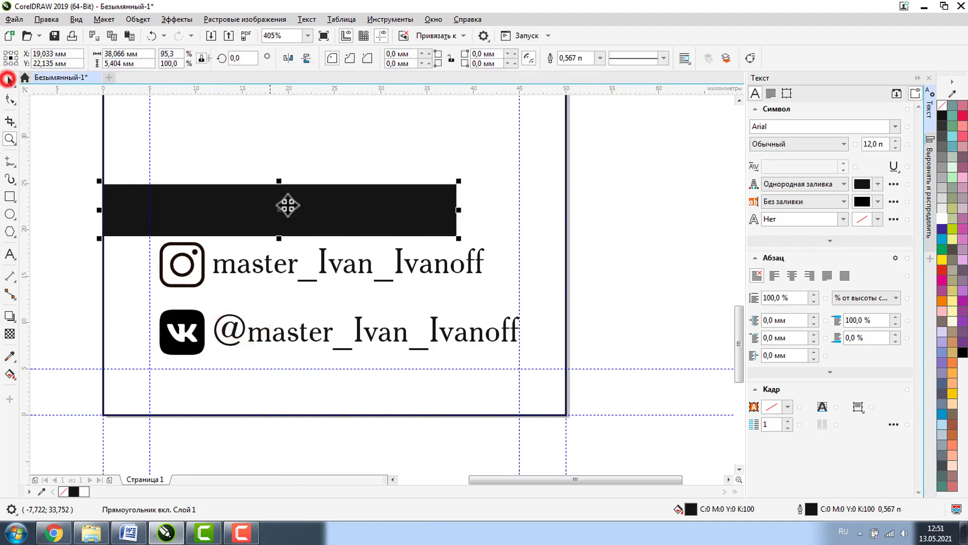
pyautogui.moveTo(279, 180); pyautogui.dragTo(258, 206)
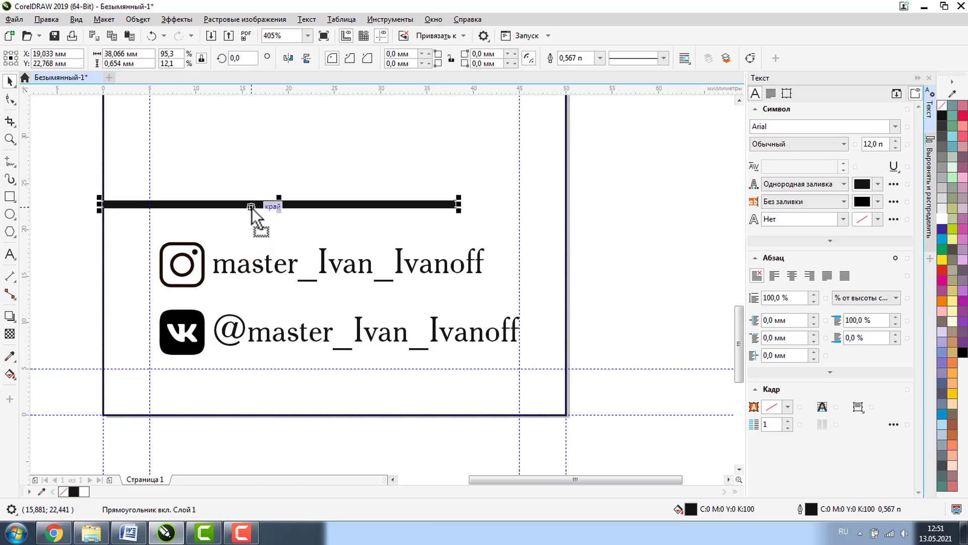
pyautogui.click(11, 135)
pyautogui.click(82, 54)
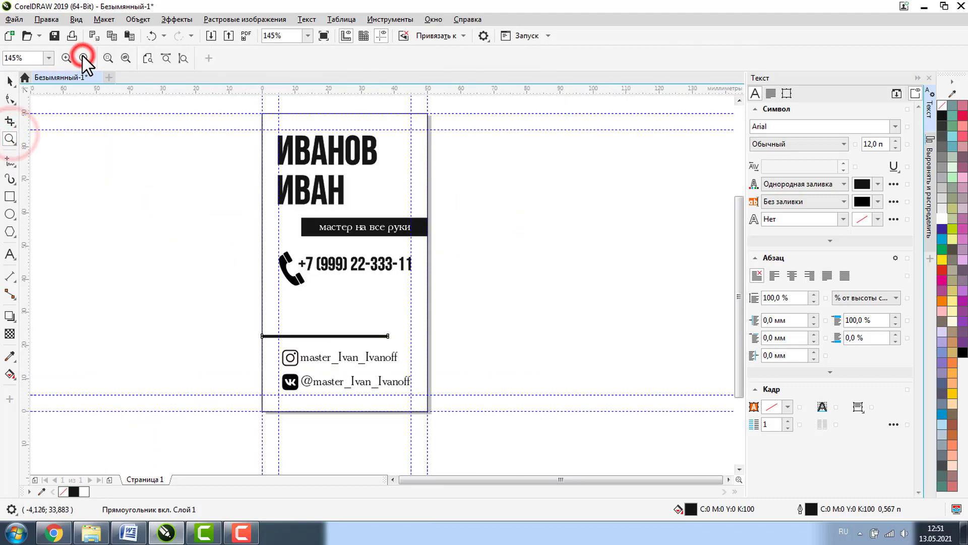
pyautogui.click(9, 80)
pyautogui.click(492, 243)
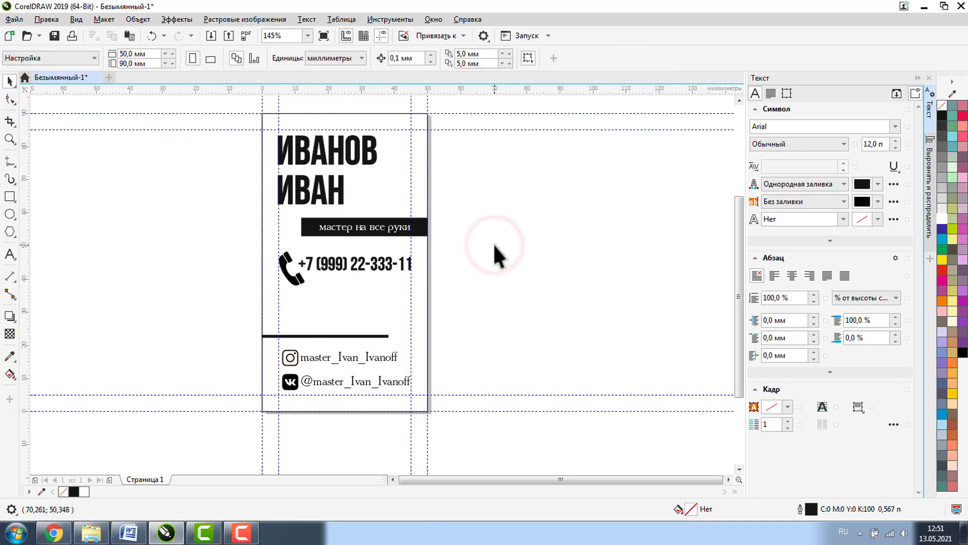
pyautogui.press('z')
pyautogui.moveTo(248, 101); pyautogui.dragTo(445, 424)
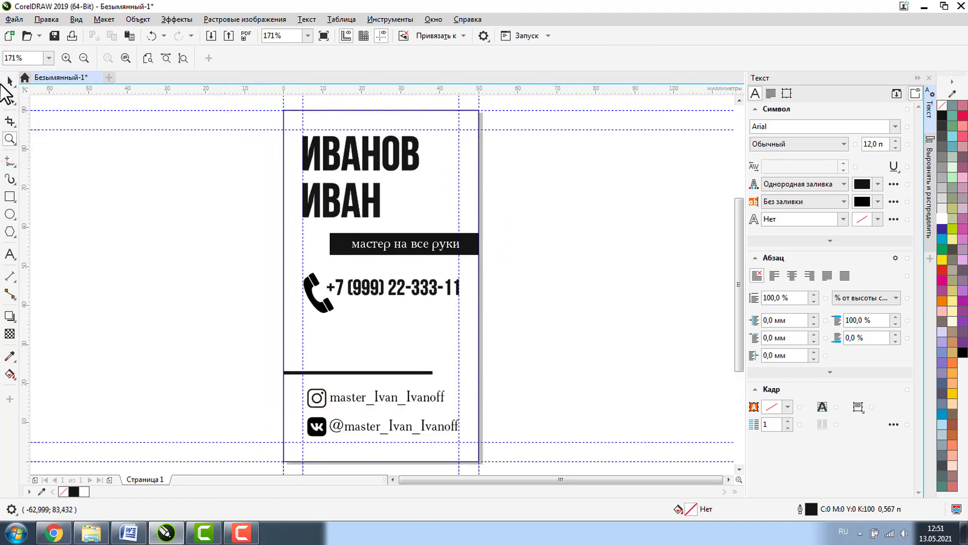
pyautogui.click(8, 80)
pyautogui.click(109, 198)
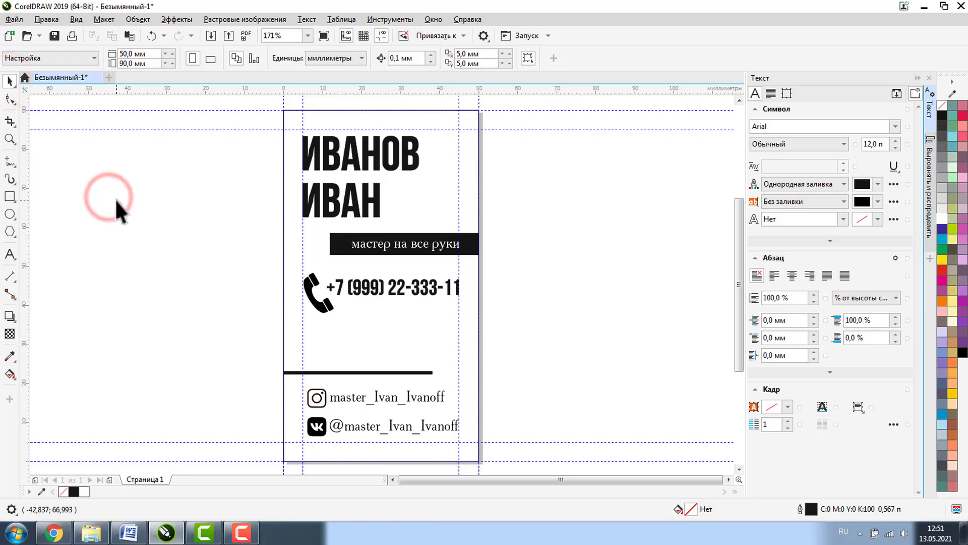
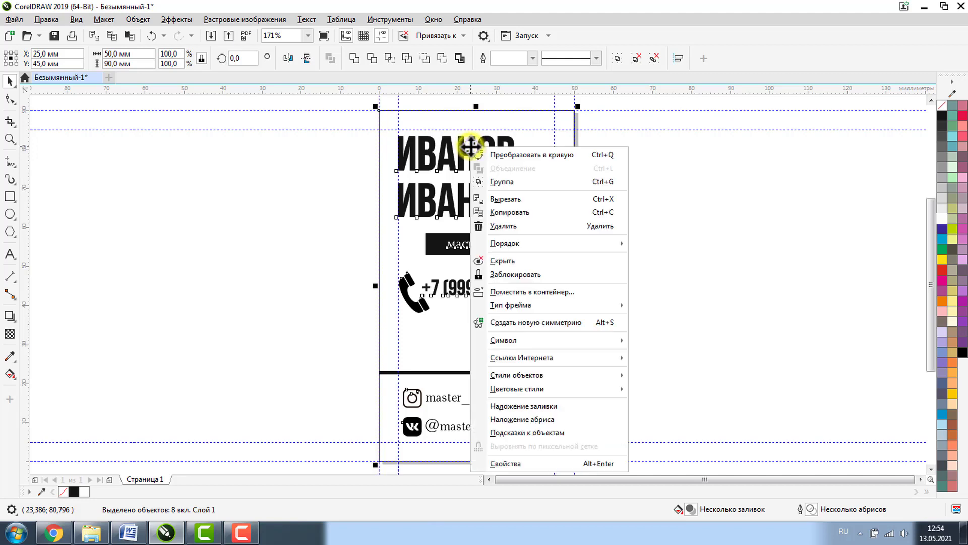
# - Convert all of the card's text and icons to curves, then deselect everything
pyautogui.click(528, 155)
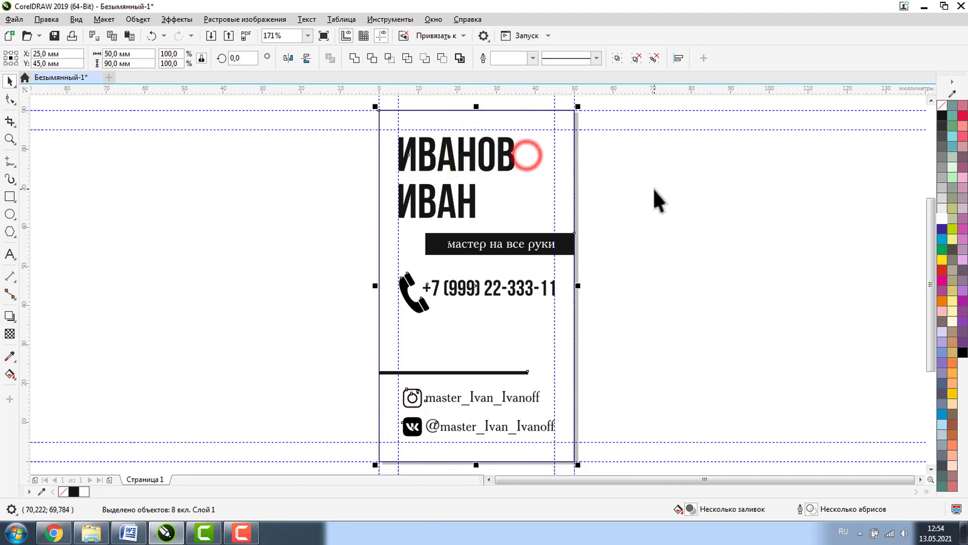
pyautogui.click(654, 188)
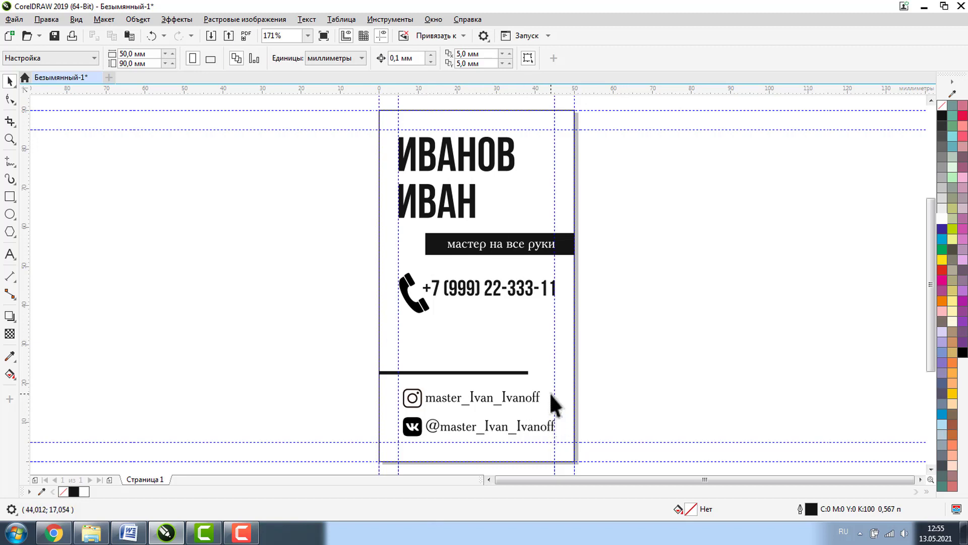
pyautogui.click(14, 20)
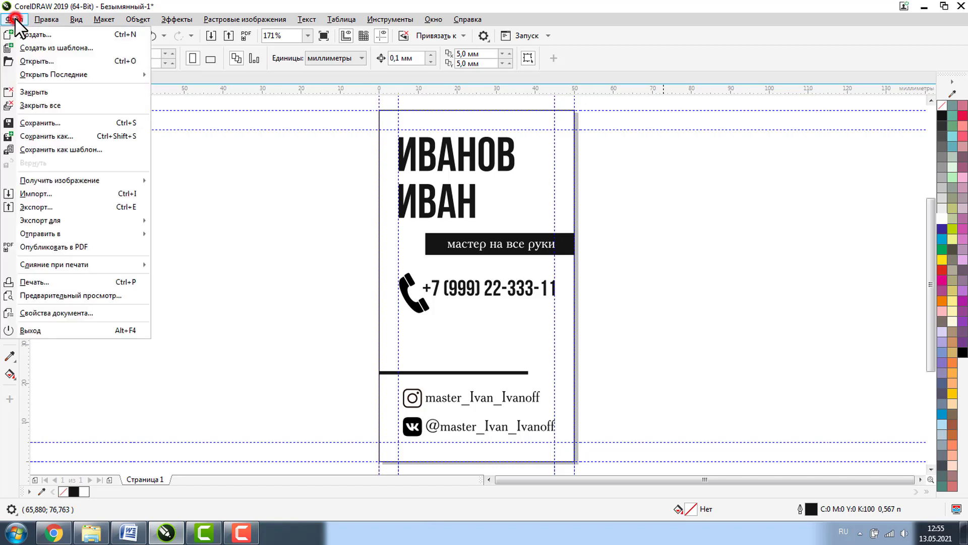
# - Save the card as a CDR file named 'простая визитка' in the КОРЕЛ folder
pyautogui.click(43, 137)
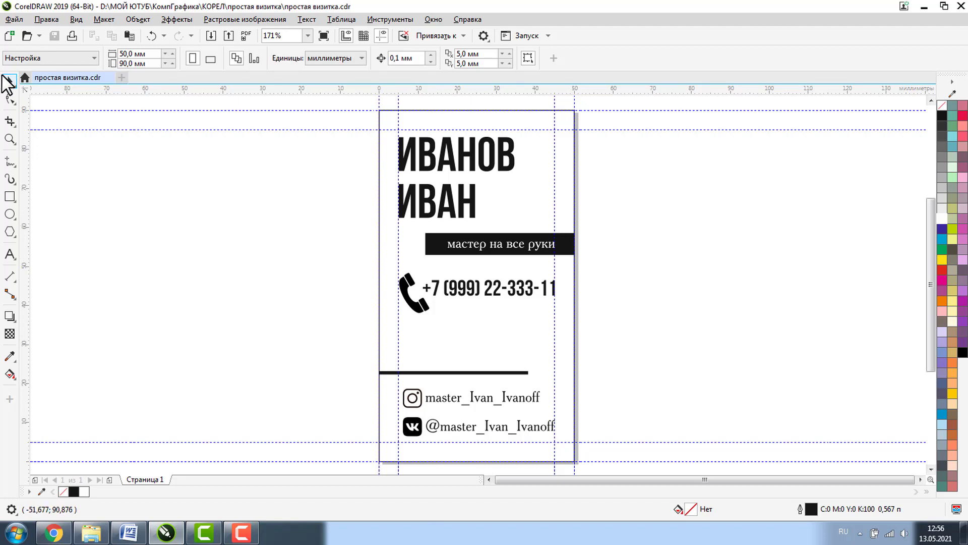
# - In Guides Setup, add horizontal bleed guides at -3 mm and 93 mm
pyautogui.rightClick(23, 87)
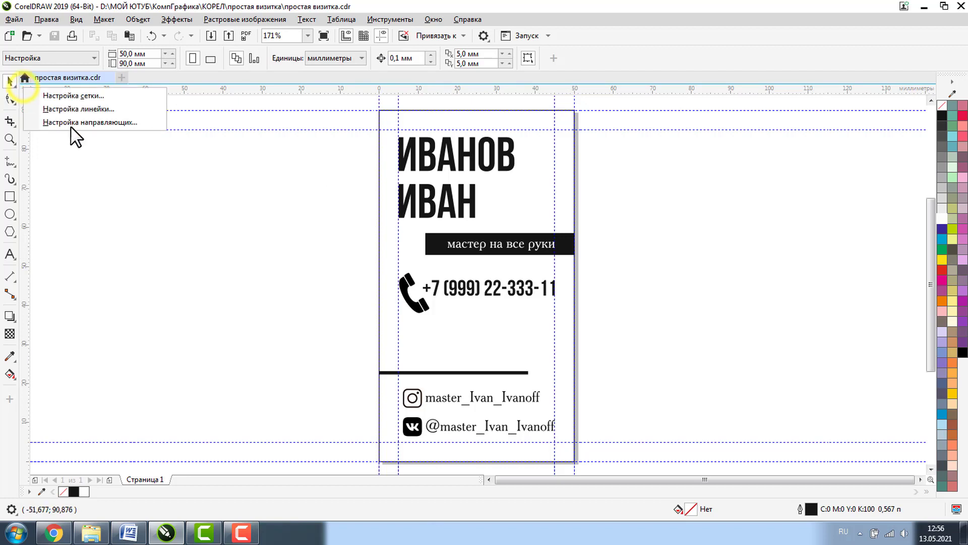
pyautogui.click(80, 124)
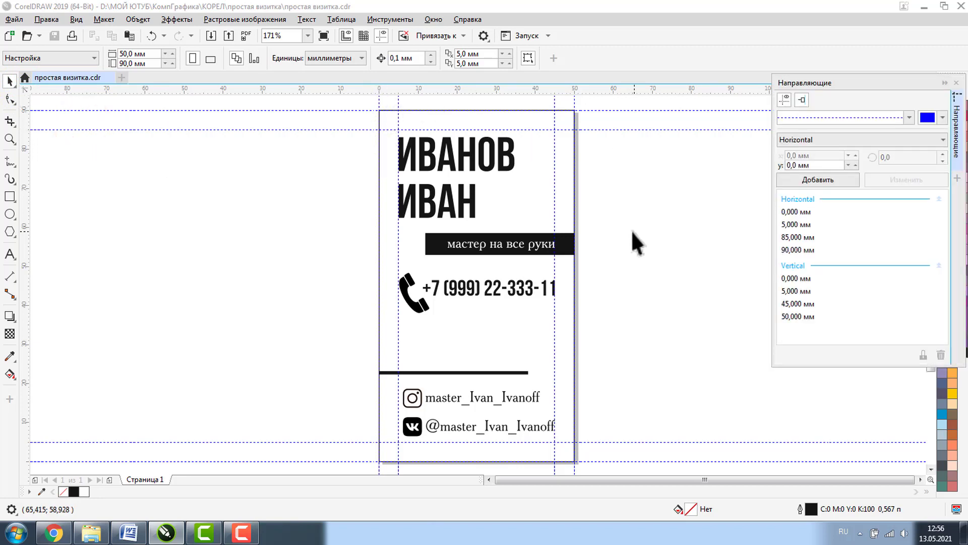
pyautogui.doubleClick(802, 165)
pyautogui.write('-3')
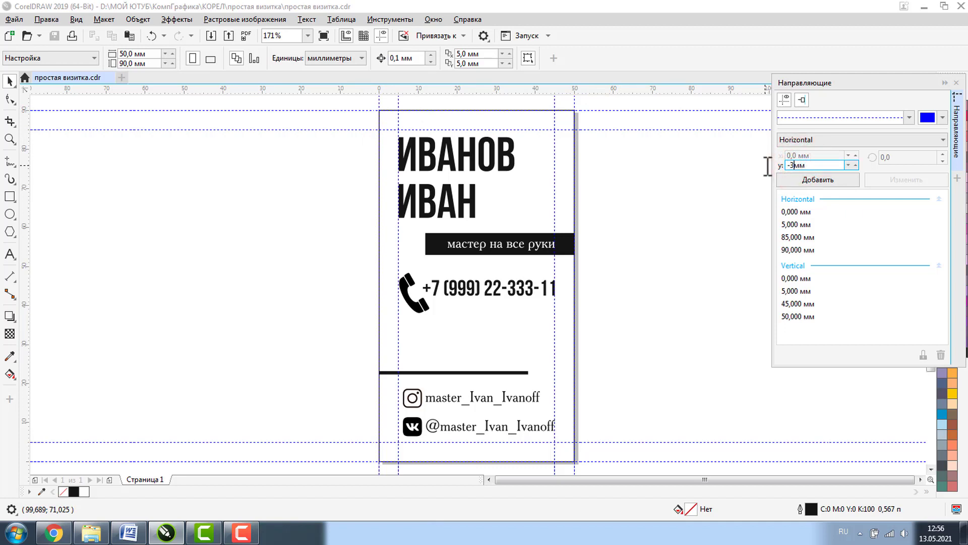
pyautogui.click(790, 179)
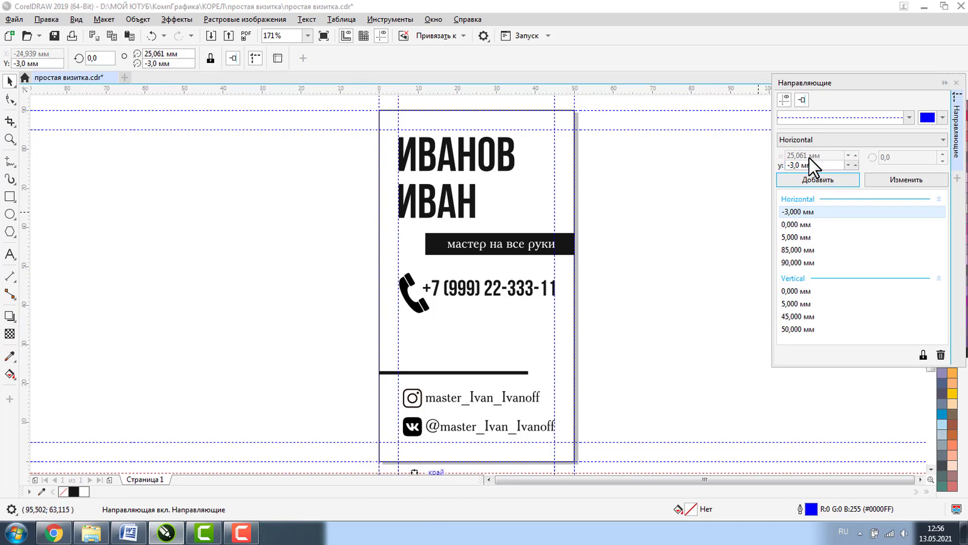
pyautogui.moveTo(801, 162); pyautogui.dragTo(784, 163)
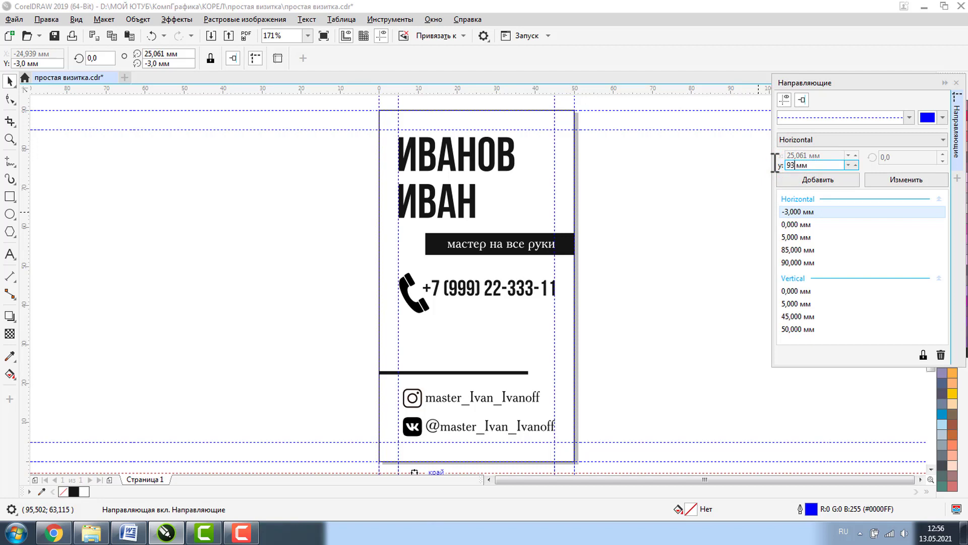
pyautogui.click(828, 177)
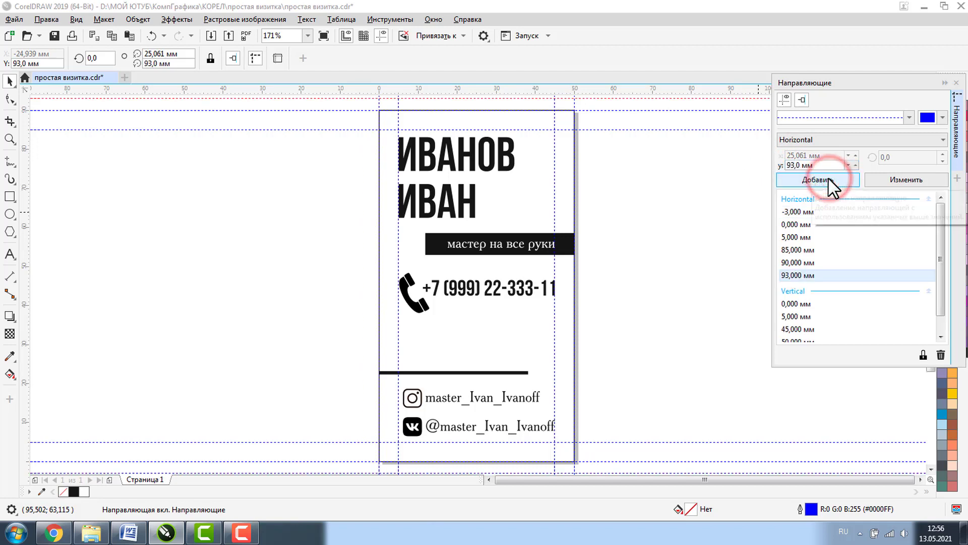
# - Add a vertical bleed guide at -3 mm
pyautogui.click(825, 140)
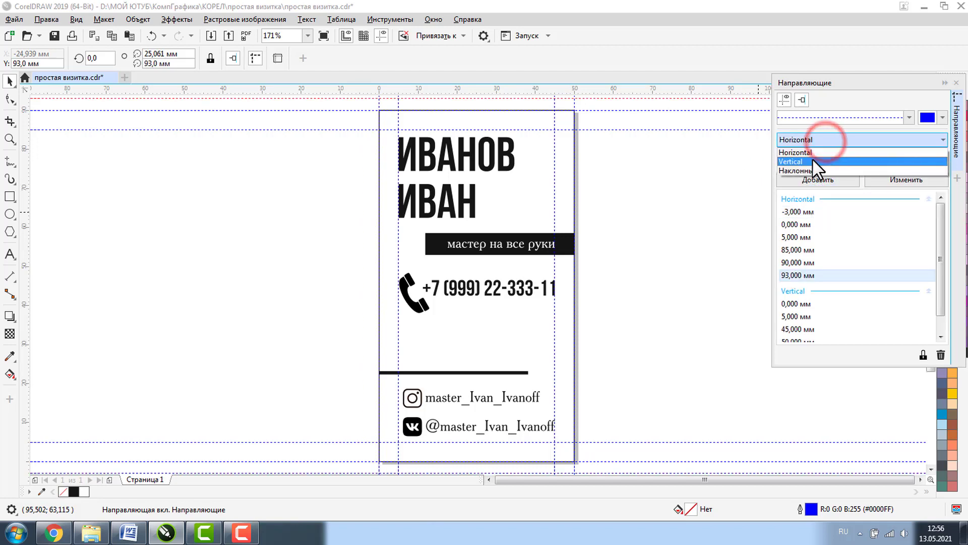
pyautogui.click(812, 161)
pyautogui.click(795, 156)
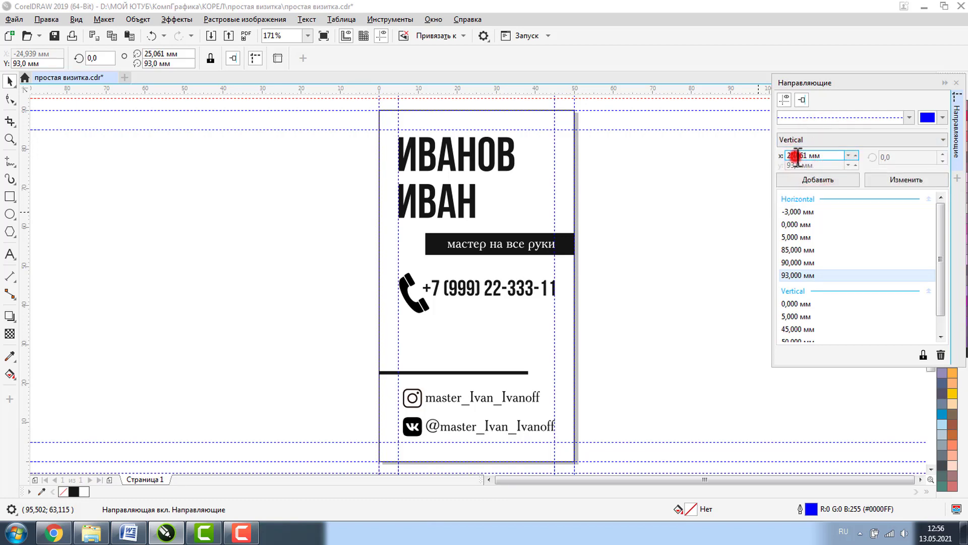
pyautogui.doubleClick(797, 155)
pyautogui.write('-3мм')
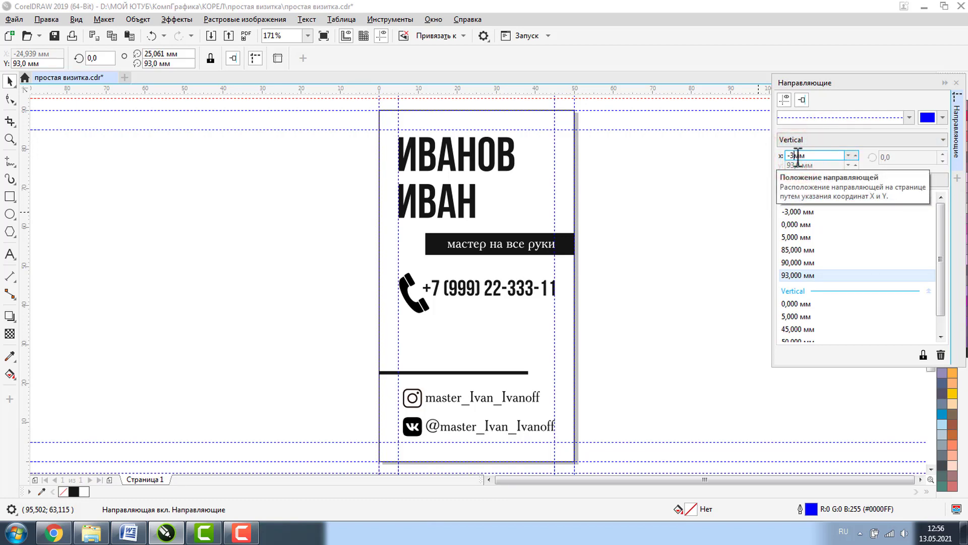
pyautogui.click(819, 178)
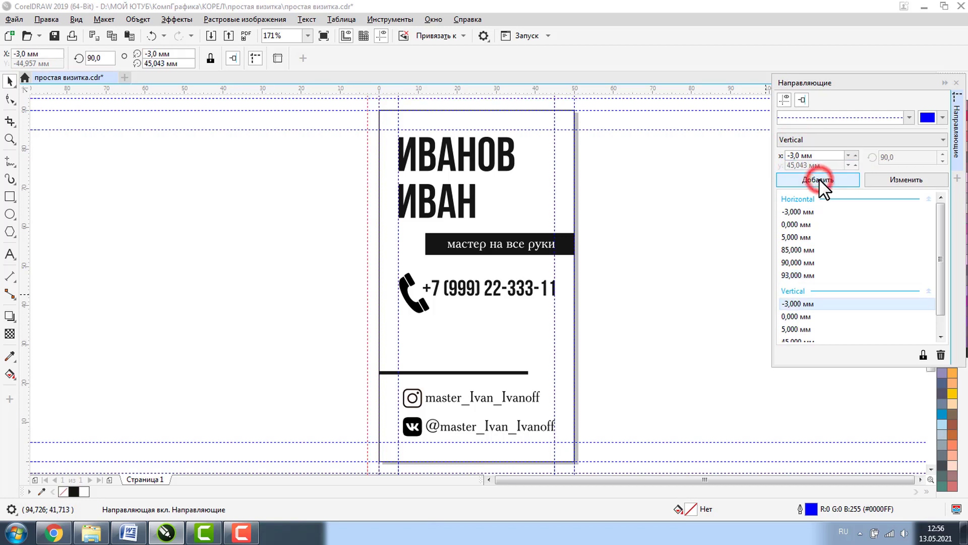
# - Add a vertical guide at 53 mm and delete the stray guide at -53 mm
pyautogui.click(799, 156)
pyautogui.doubleClick(799, 156)
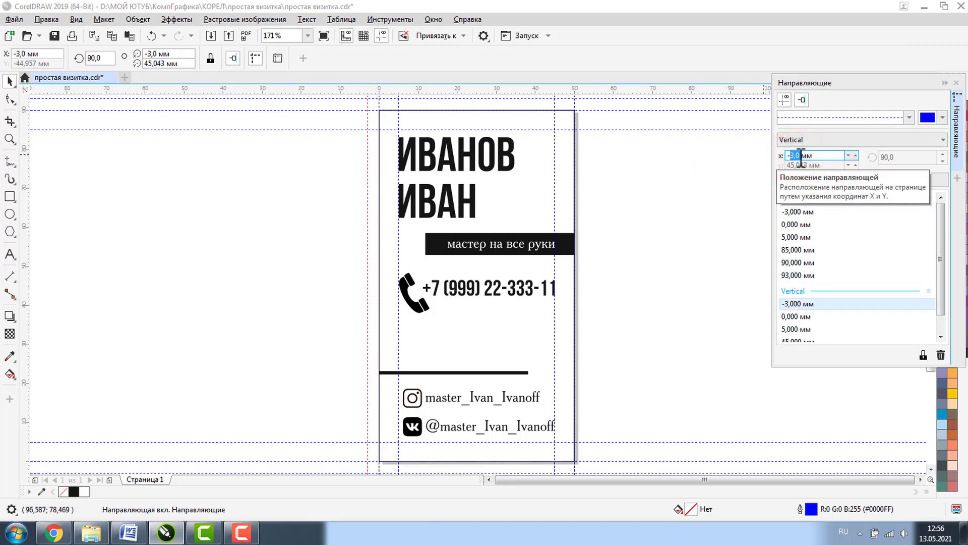
pyautogui.write('53')
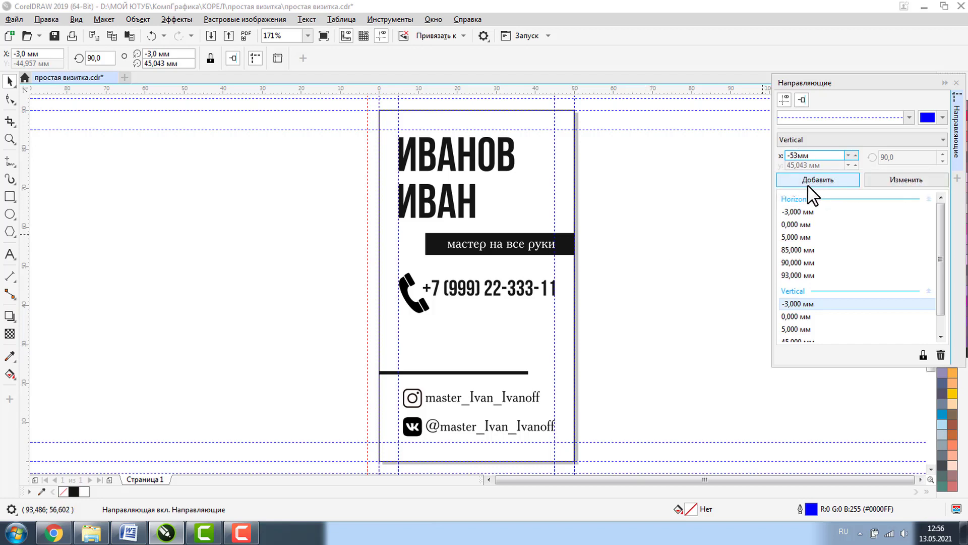
pyautogui.click(811, 180)
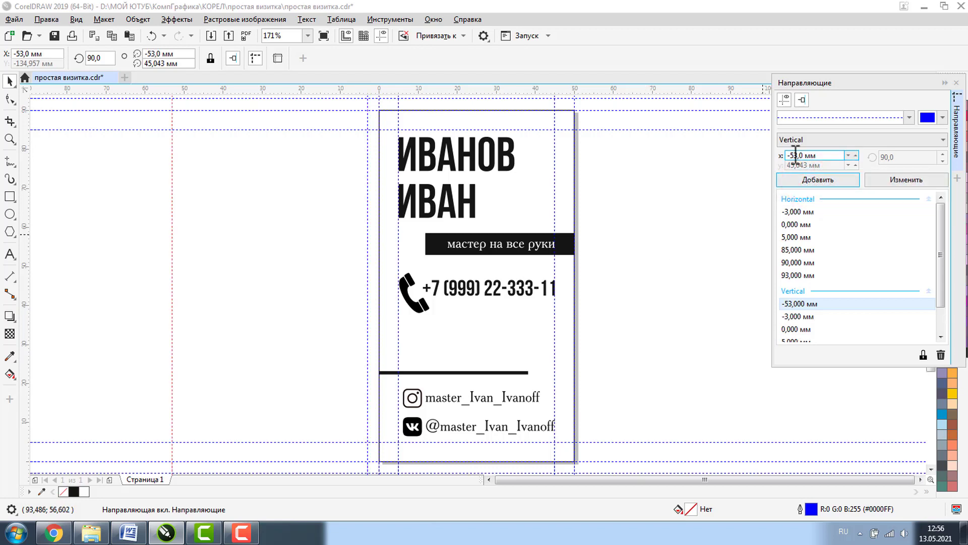
pyautogui.click(790, 156)
pyautogui.click(789, 155)
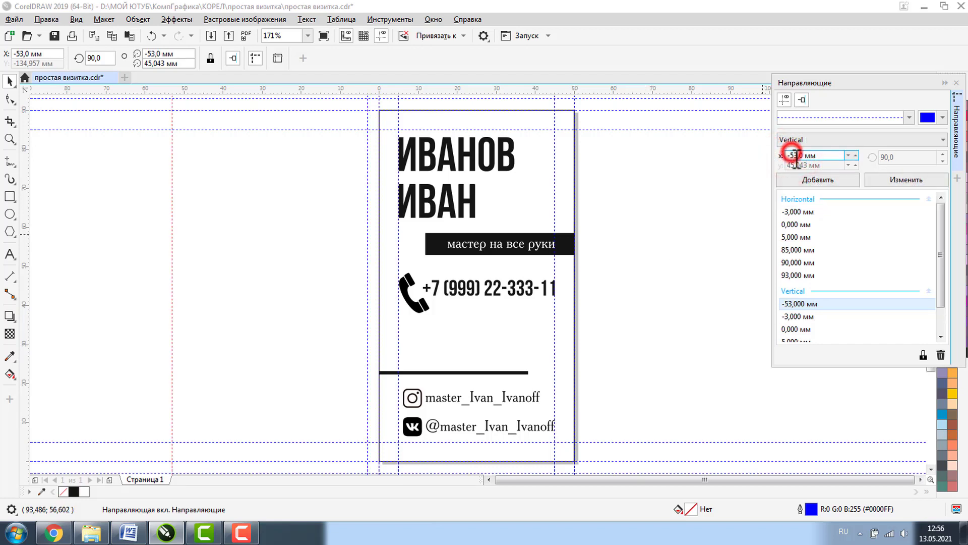
pyautogui.press('BackSpace')
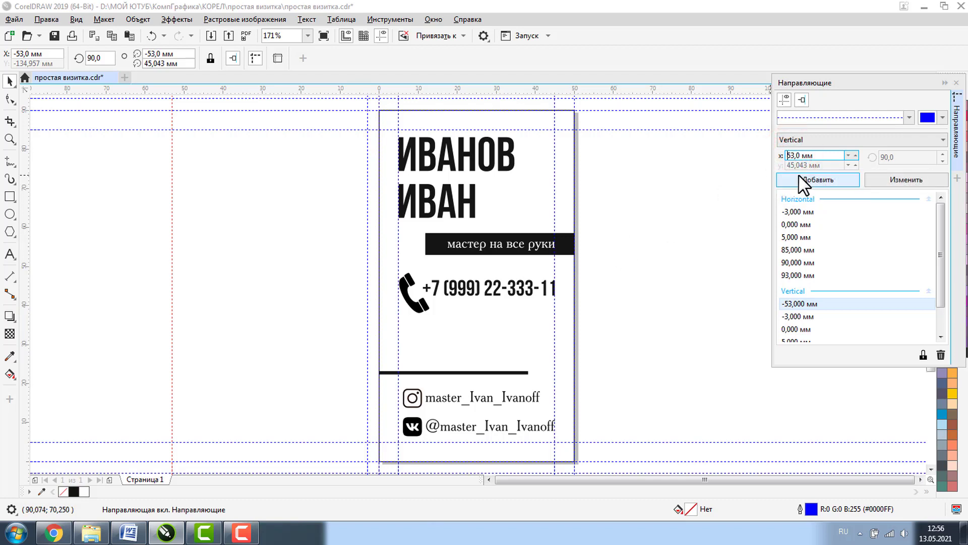
pyautogui.click(801, 178)
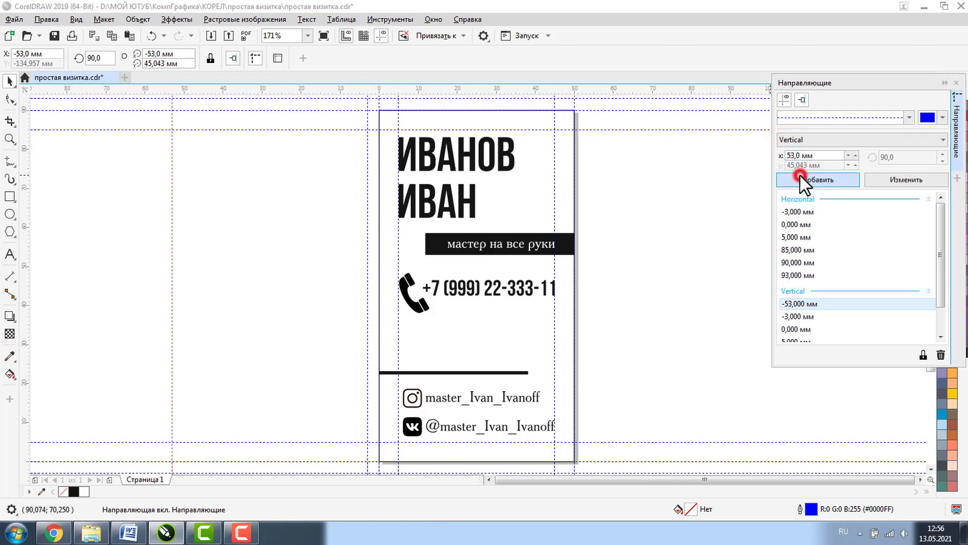
pyautogui.click(173, 188)
pyautogui.press('Delete')
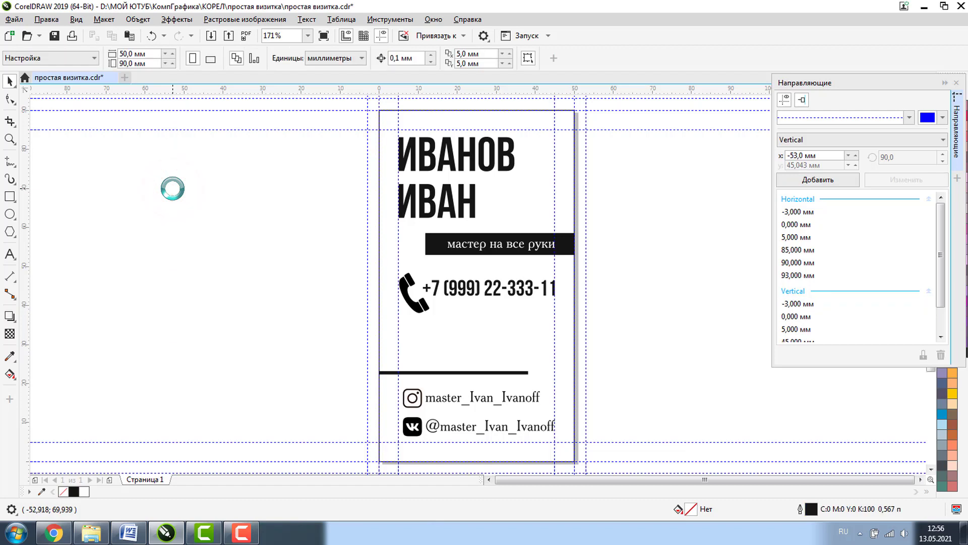
# - Stretch the black tagline bar right to the bleed guide
pyautogui.click(443, 238)
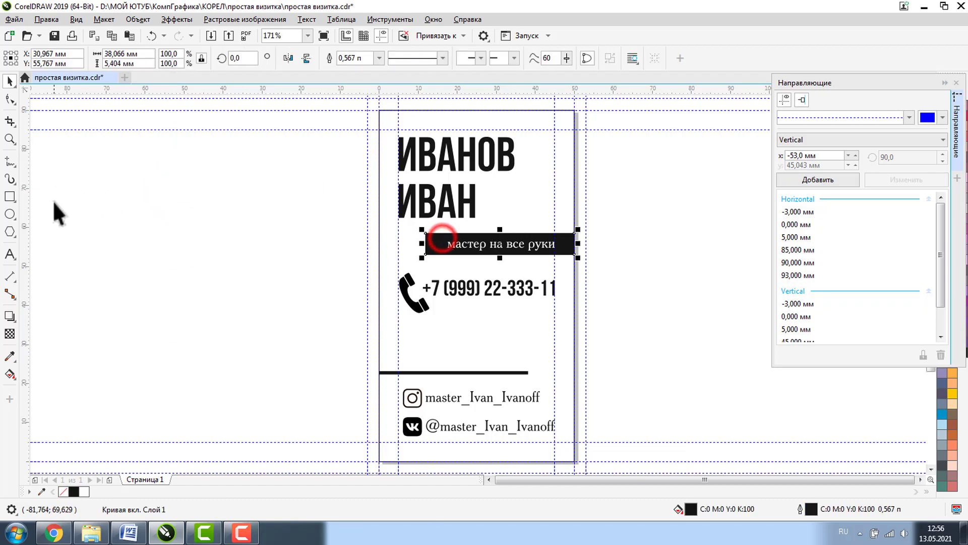
pyautogui.click(10, 139)
pyautogui.moveTo(547, 218); pyautogui.dragTo(664, 296)
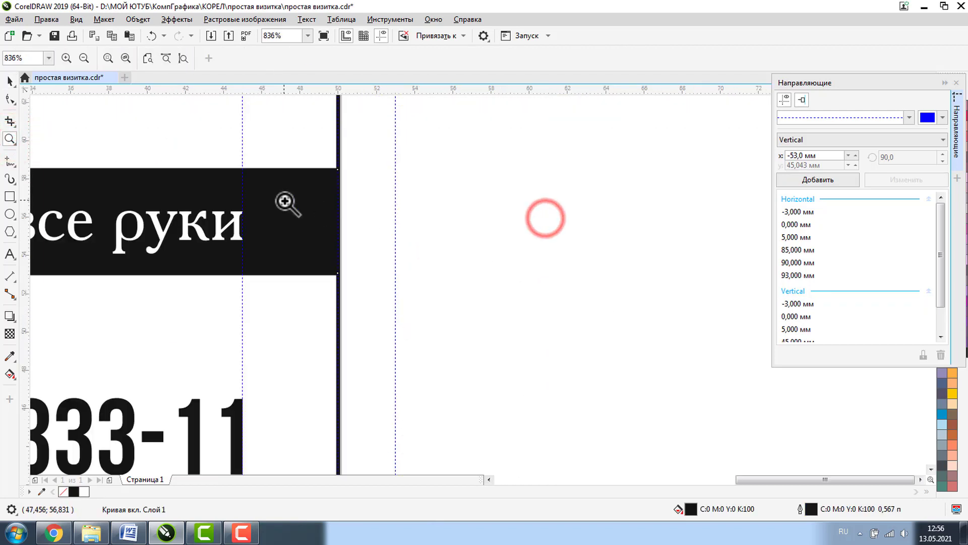
pyautogui.click(10, 81)
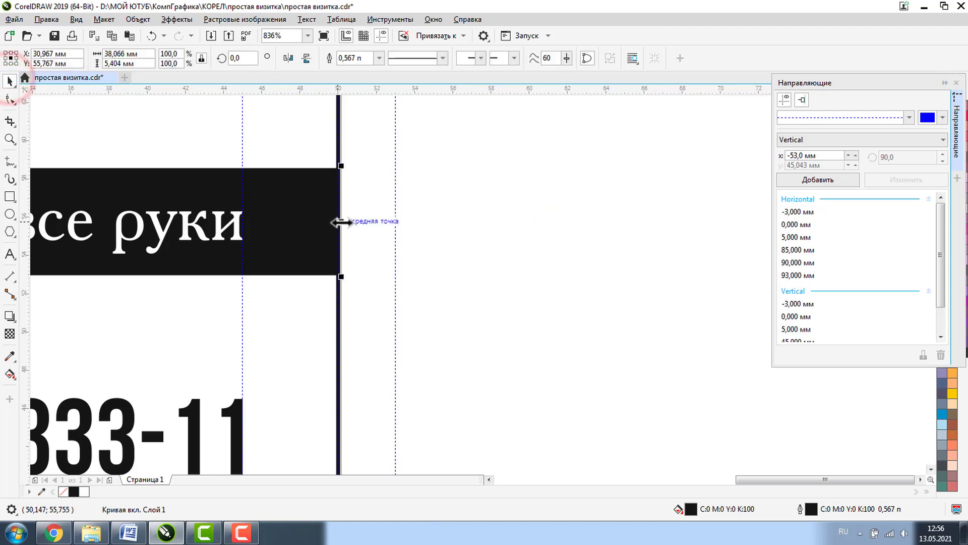
pyautogui.moveTo(339, 222); pyautogui.dragTo(395, 222)
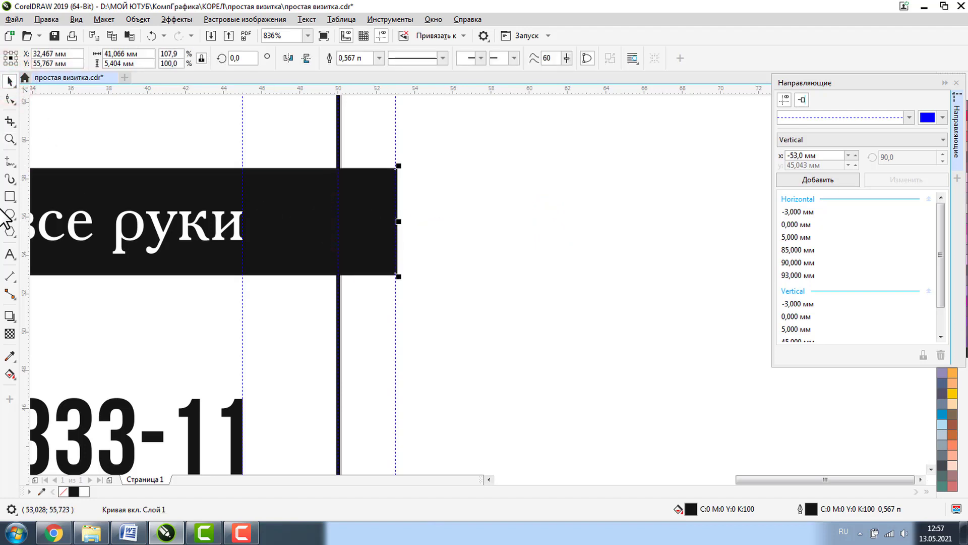
# - Extend the divider line left to the -3 mm bleed guide
pyautogui.click(10, 141)
pyautogui.click(84, 58)
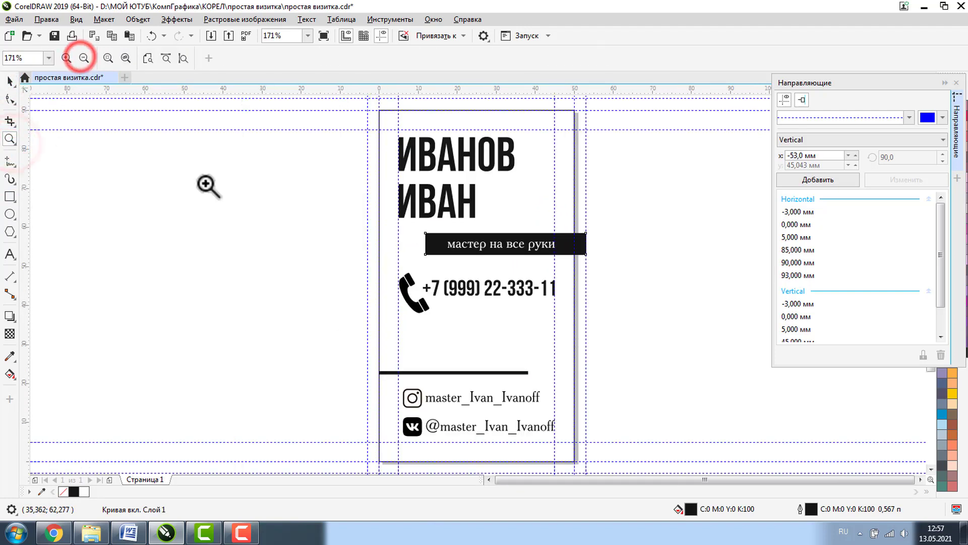
pyautogui.moveTo(345, 350); pyautogui.dragTo(422, 383)
pyautogui.click(10, 80)
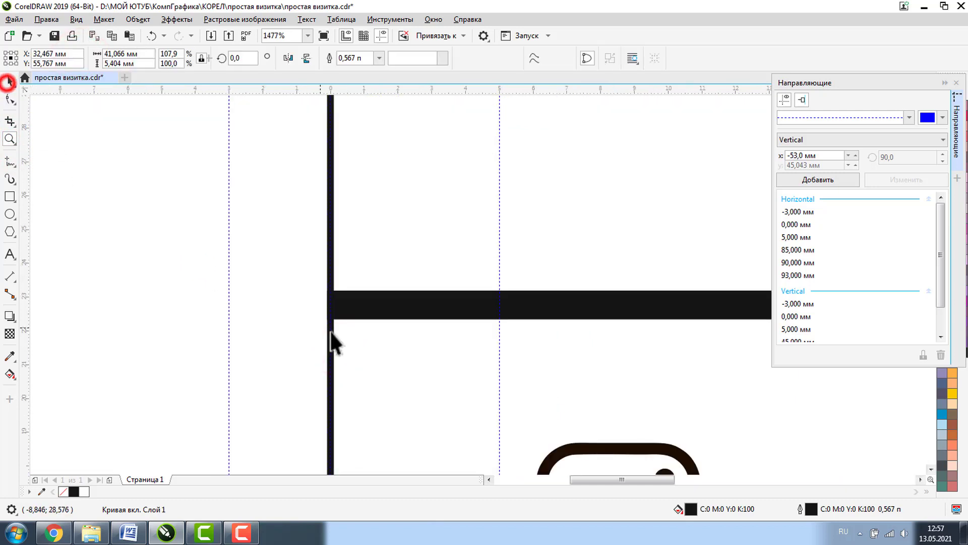
pyautogui.click(351, 309)
pyautogui.moveTo(326, 306); pyautogui.dragTo(228, 305)
pyautogui.click(163, 290)
# - Delete the card's black outline frame and zoom back out to the whole card
pyautogui.click(330, 204)
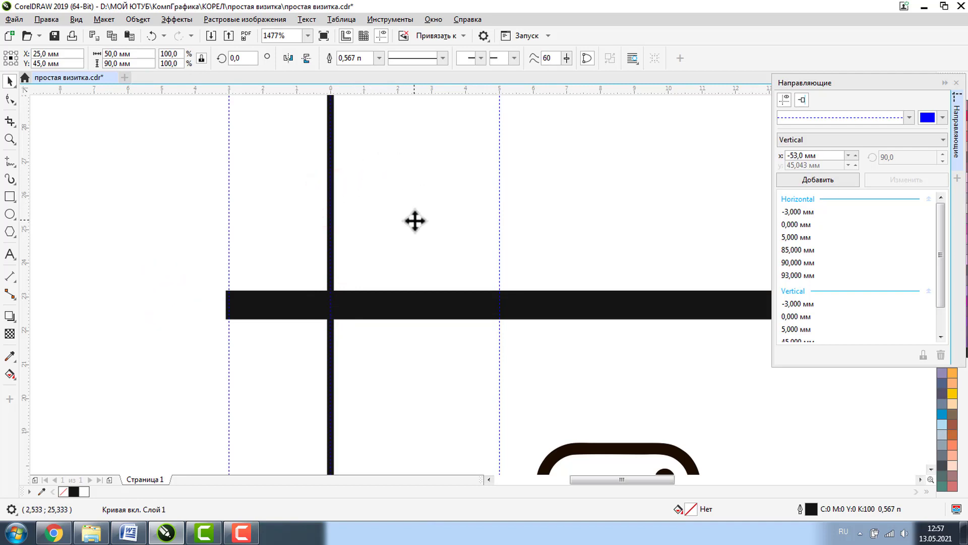
pyautogui.press('Delete')
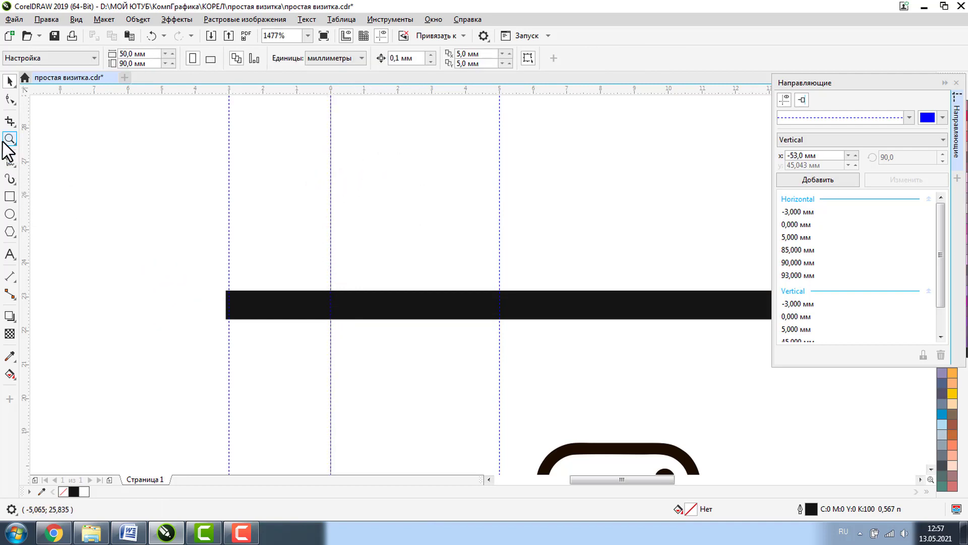
pyautogui.click(10, 140)
pyautogui.click(84, 56)
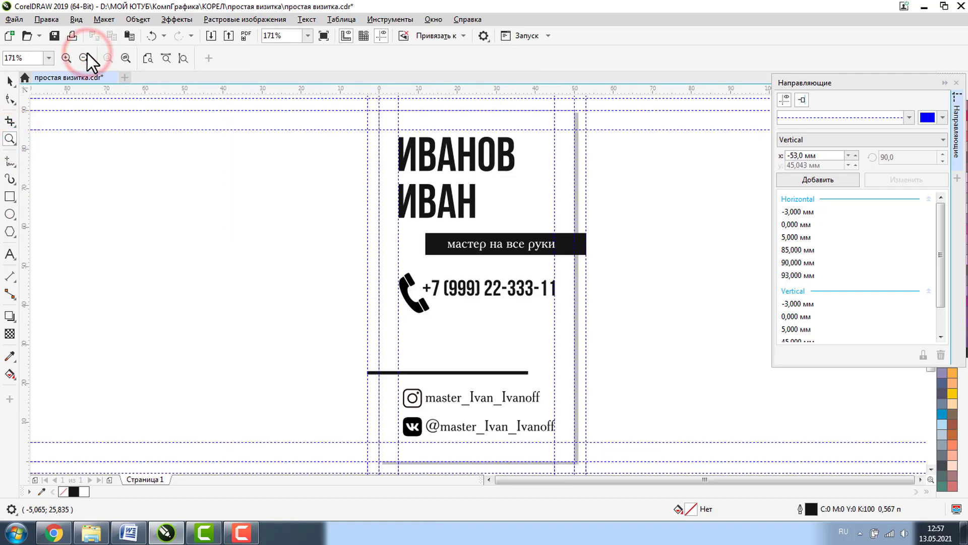
pyautogui.click(9, 81)
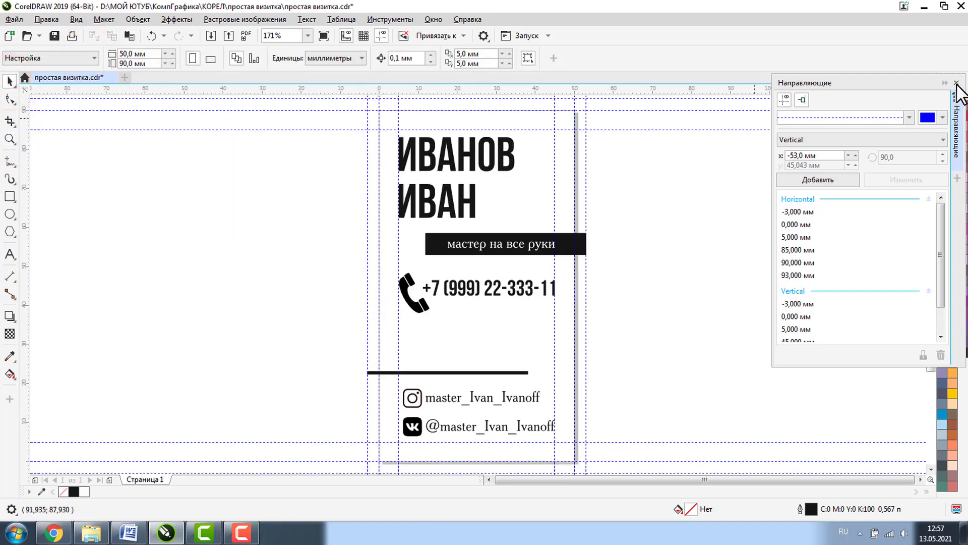
# - Close the Guidelines docker and save простая визитка.cdr
pyautogui.click(957, 83)
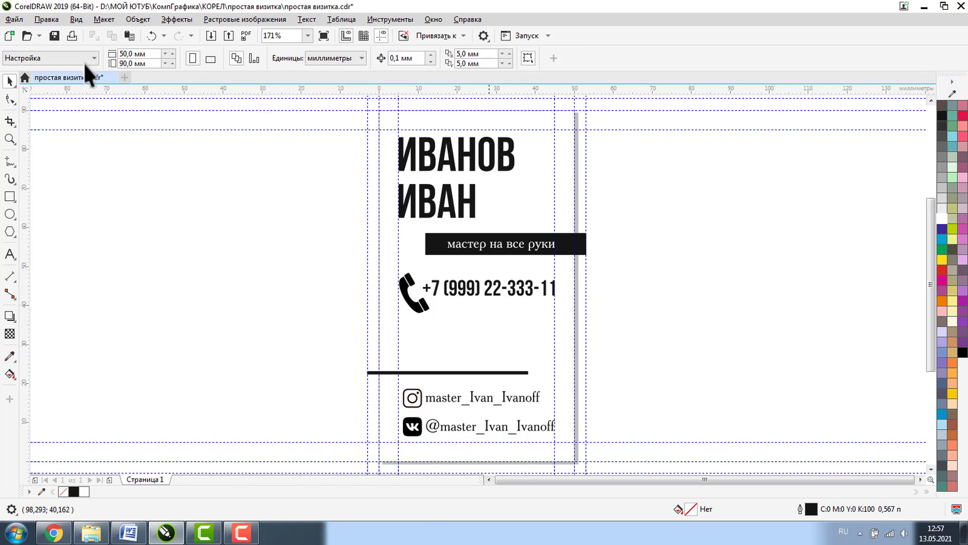
pyautogui.click(56, 35)
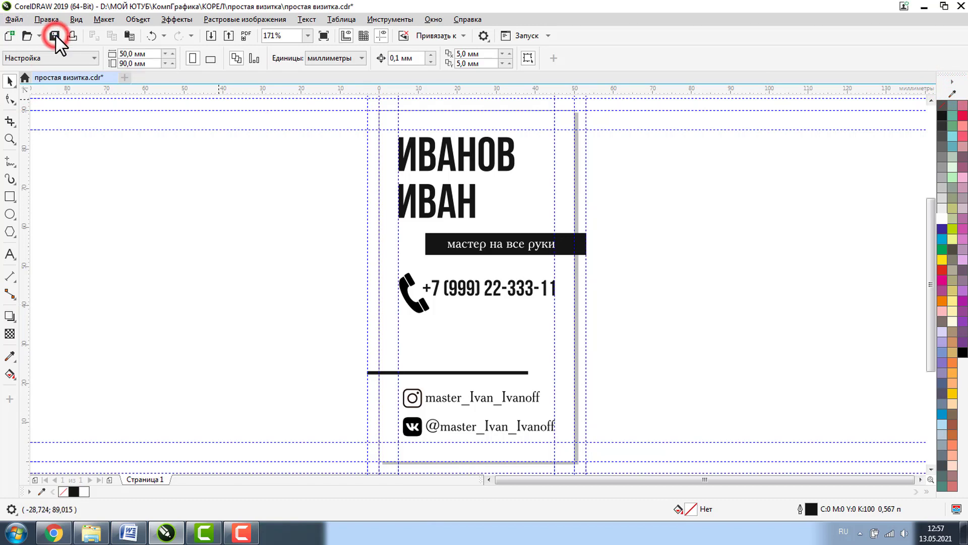
pyautogui.click(13, 19)
pyautogui.click(66, 314)
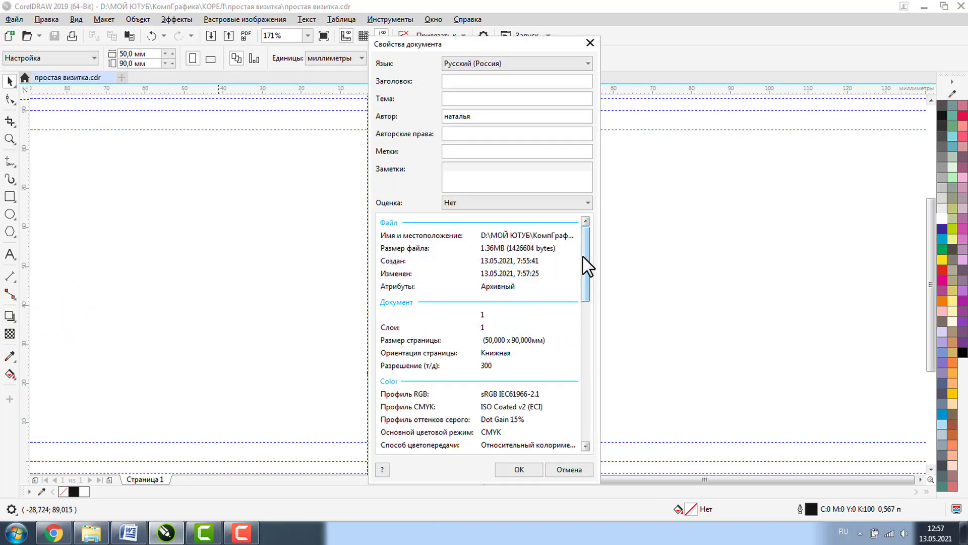
pyautogui.moveTo(584, 264); pyautogui.dragTo(585, 353)
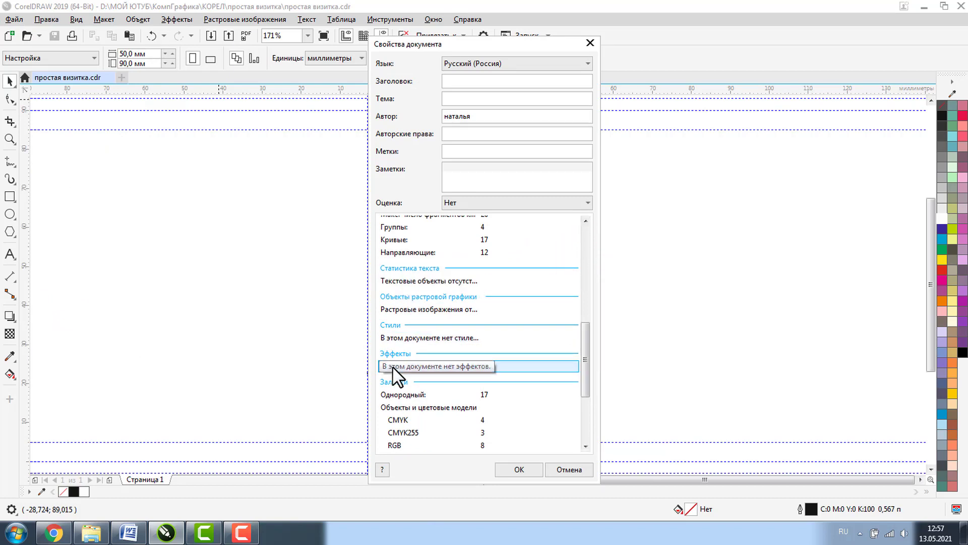
pyautogui.moveTo(584, 351); pyautogui.dragTo(588, 386)
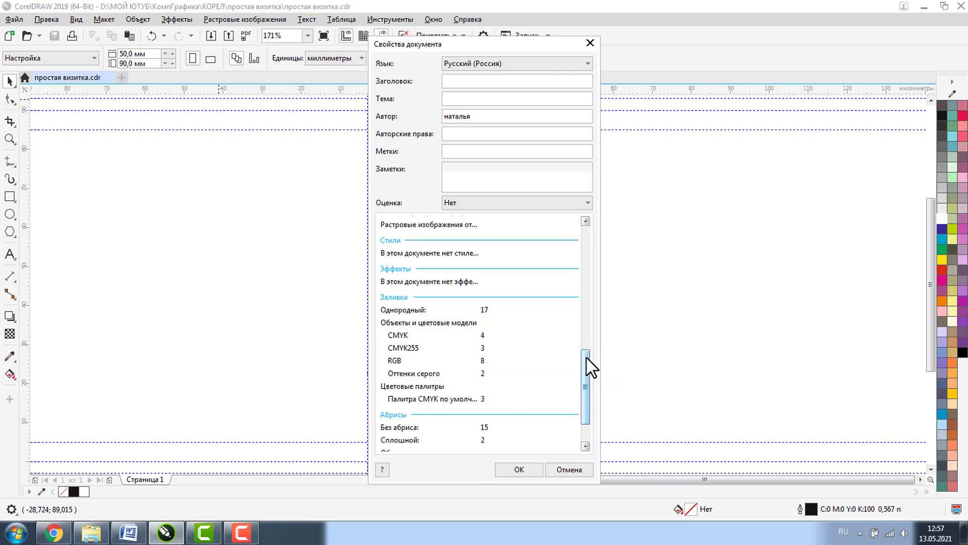
pyautogui.moveTo(588, 380); pyautogui.dragTo(598, 439)
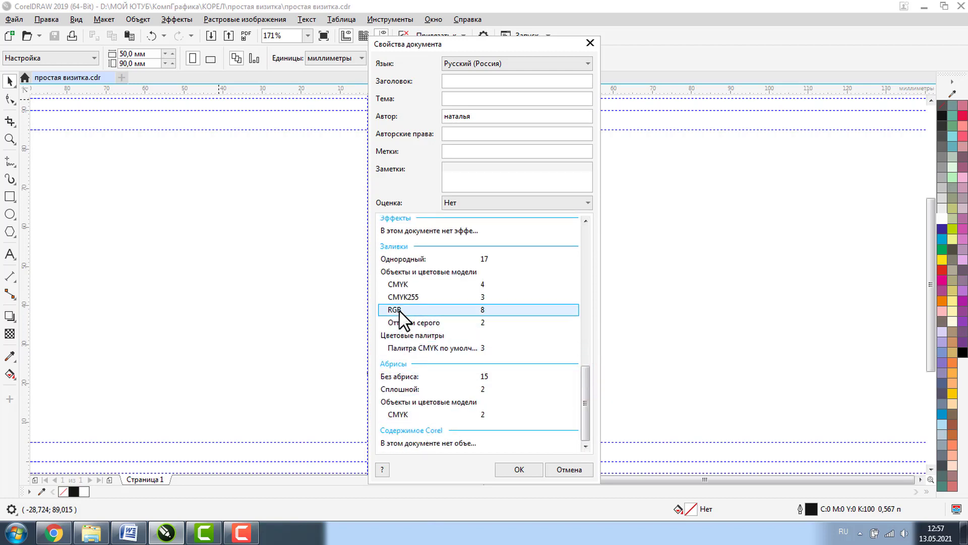
pyautogui.click(519, 469)
pyautogui.click(698, 309)
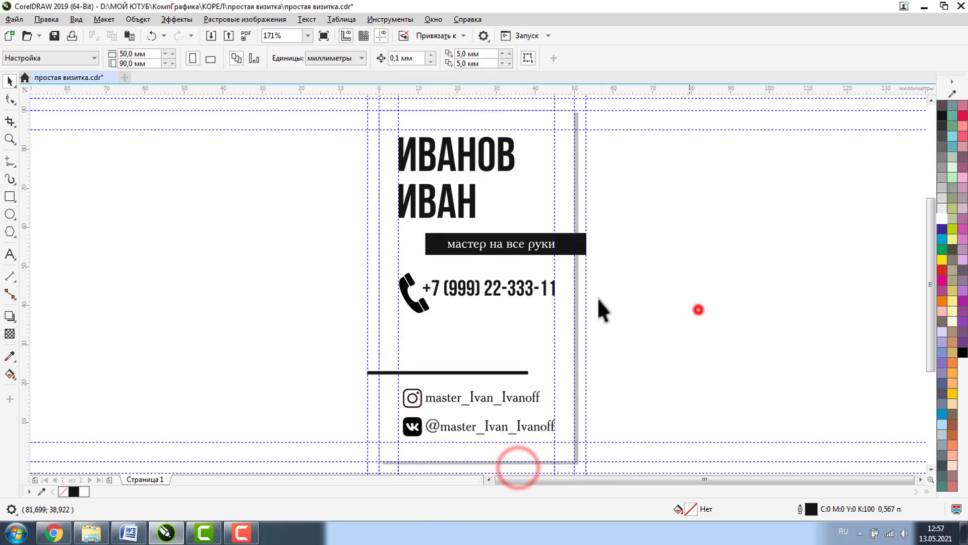
# - Fill the phone icon with CMYK black (K:100), then ungroup and zoom into the Instagram and VK icons
pyautogui.click(411, 277)
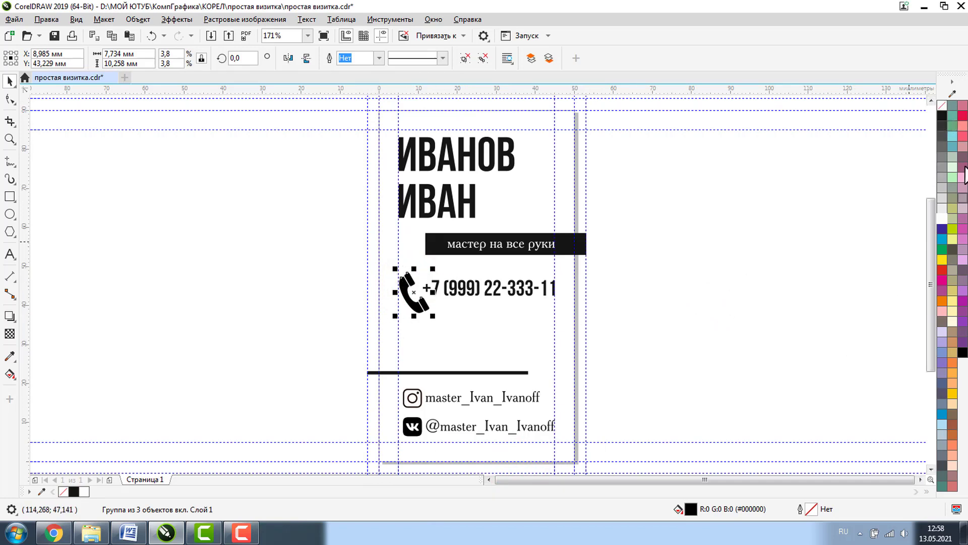
pyautogui.click(941, 116)
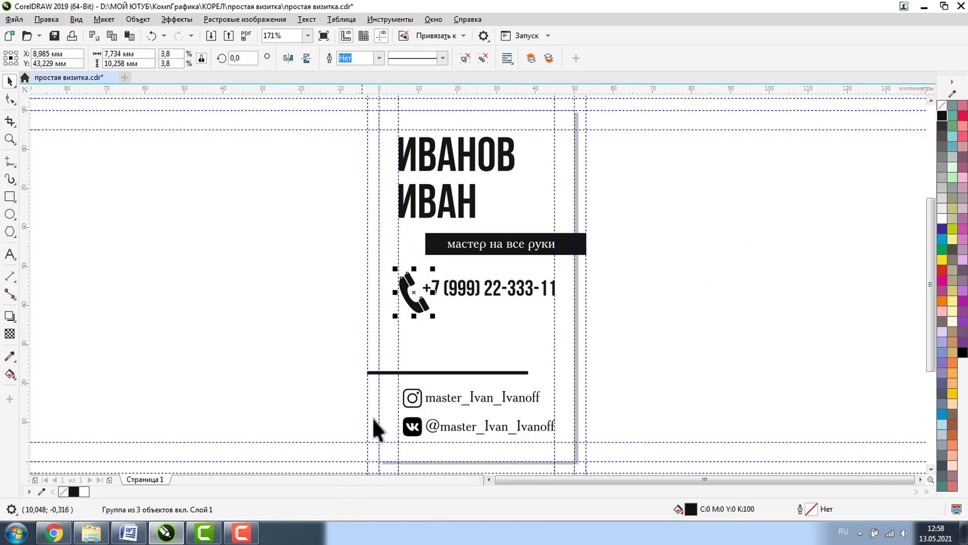
pyautogui.click(408, 396)
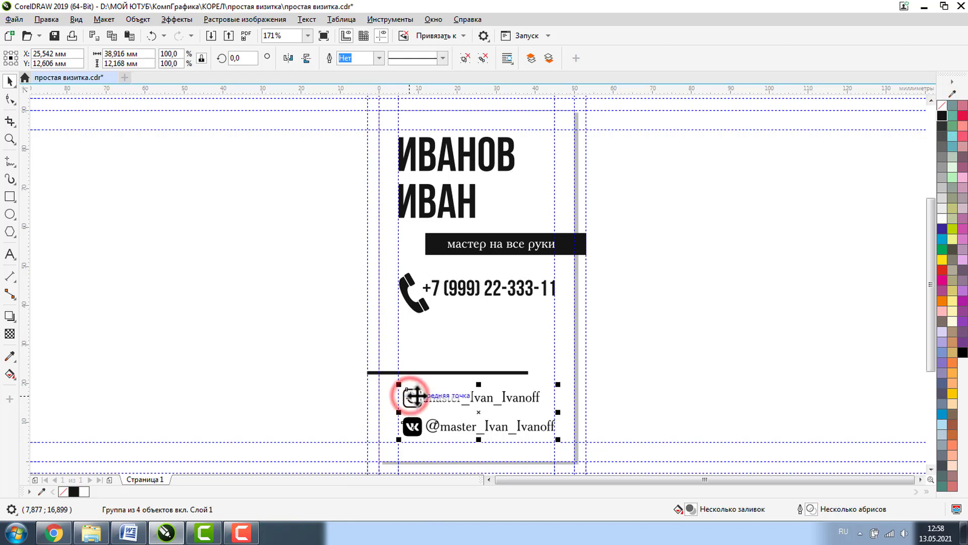
pyautogui.click(481, 59)
pyautogui.click(668, 346)
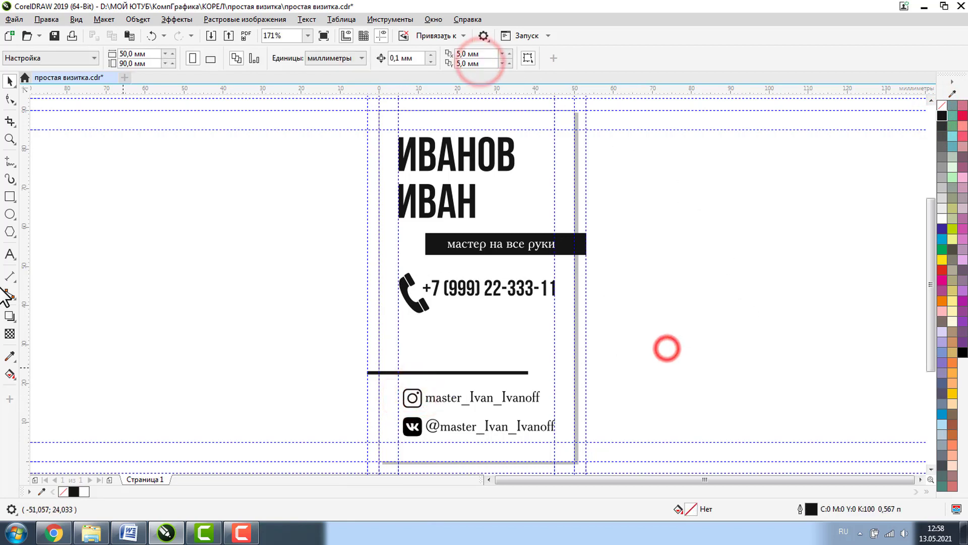
pyautogui.click(10, 139)
pyautogui.moveTo(318, 378); pyautogui.dragTo(495, 467)
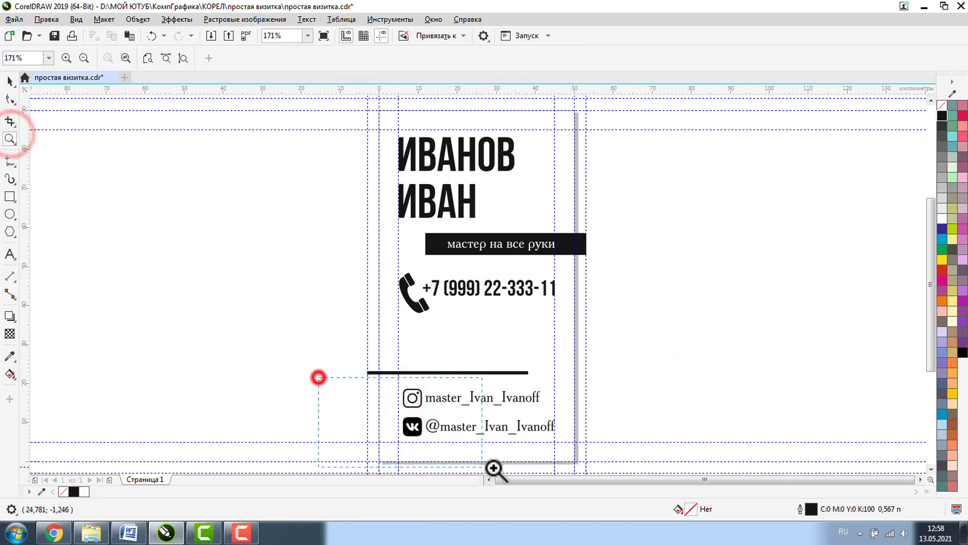
# - Recolour the Instagram icon's dot, circle and frame black, then zoom back to the full page
pyautogui.click(10, 81)
pyautogui.click(59, 190)
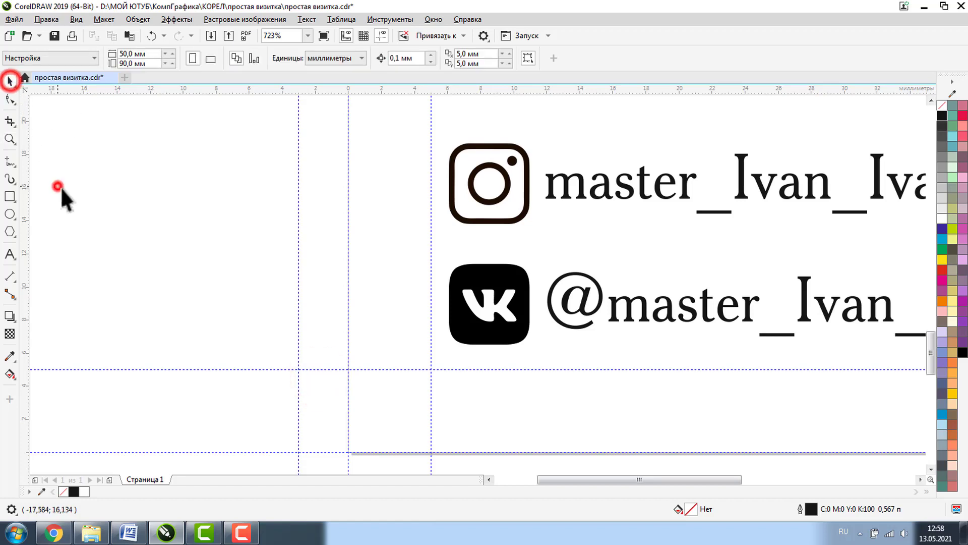
pyautogui.click(484, 269)
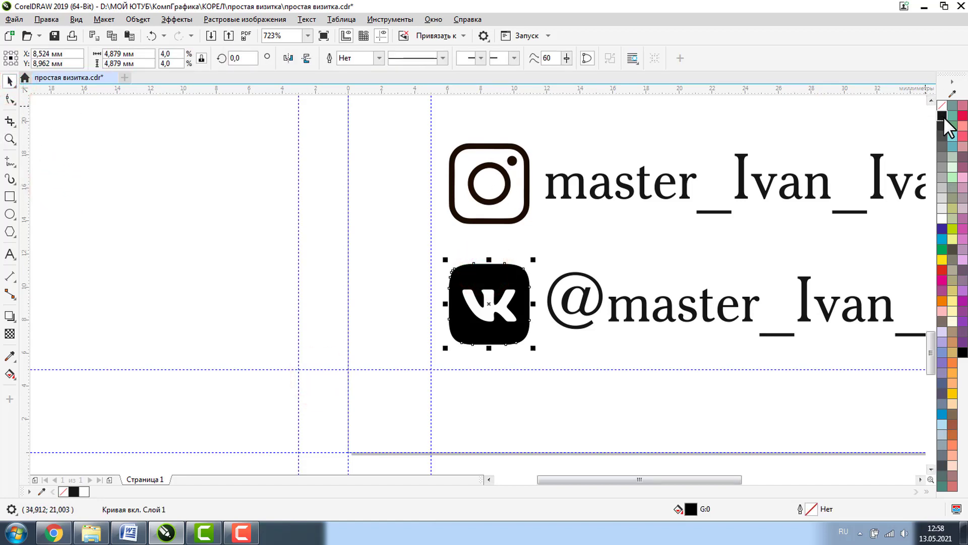
pyautogui.click(512, 160)
pyautogui.keyDown('shift'); pyautogui.click(493, 162); pyautogui.keyUp('shift')
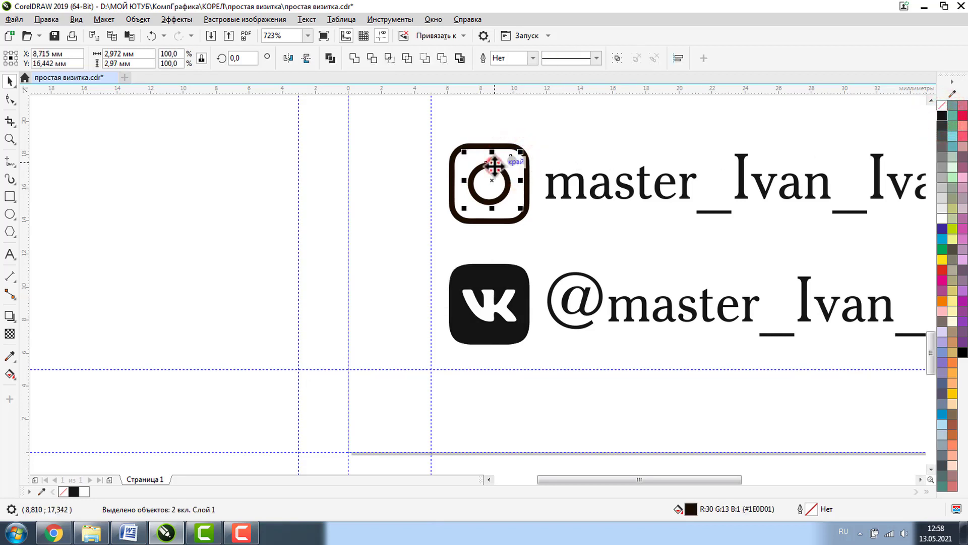
pyautogui.keyDown('shift'); pyautogui.click(473, 146); pyautogui.keyUp('shift')
pyautogui.click(941, 115)
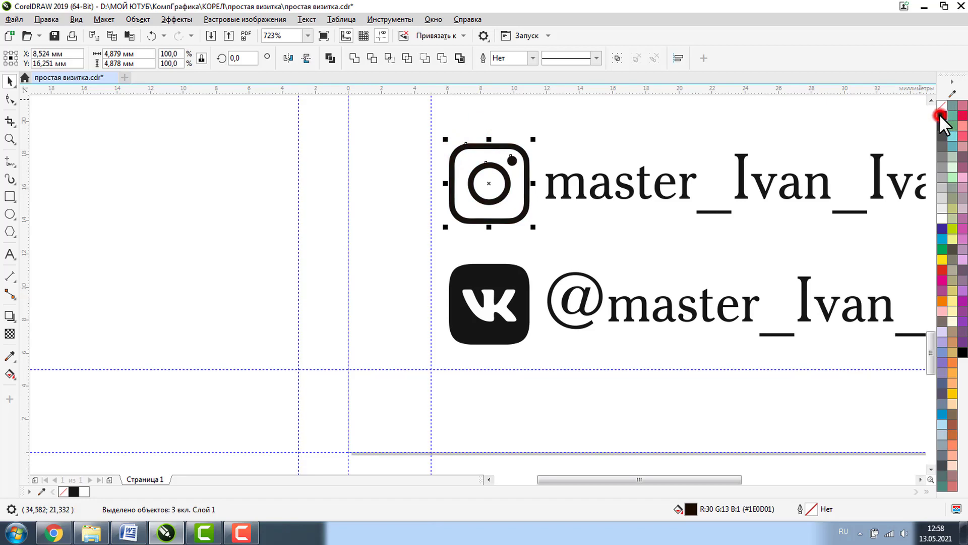
pyautogui.press('z')
pyautogui.hotkey('shift', 'F4')
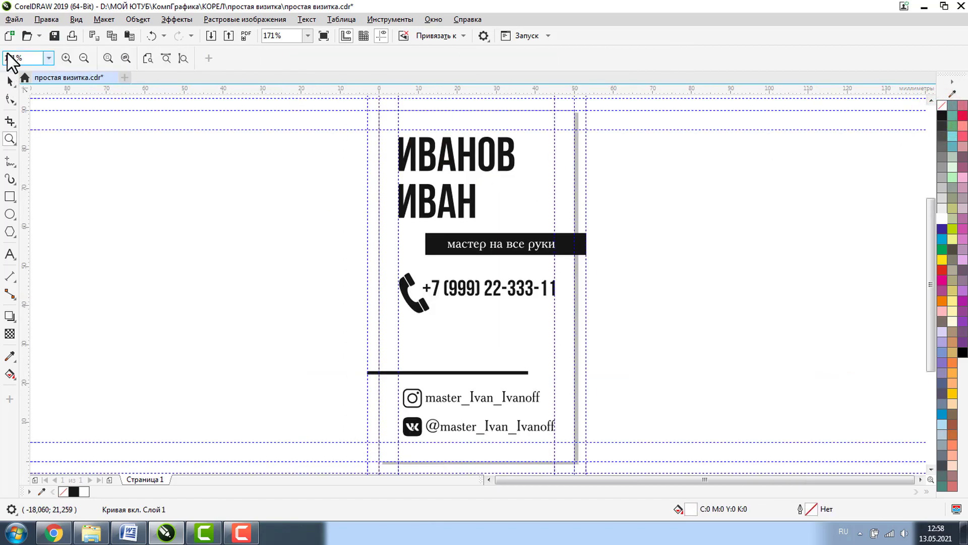
# - Save, then confirm in Document Properties that fills list only CMYK and CMYK255, no RGB
pyautogui.click(54, 36)
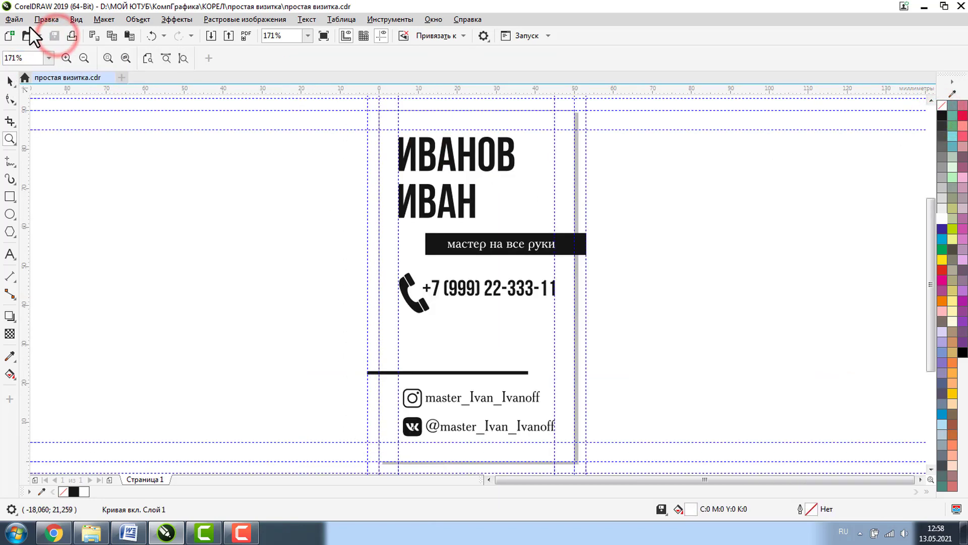
pyautogui.click(15, 18)
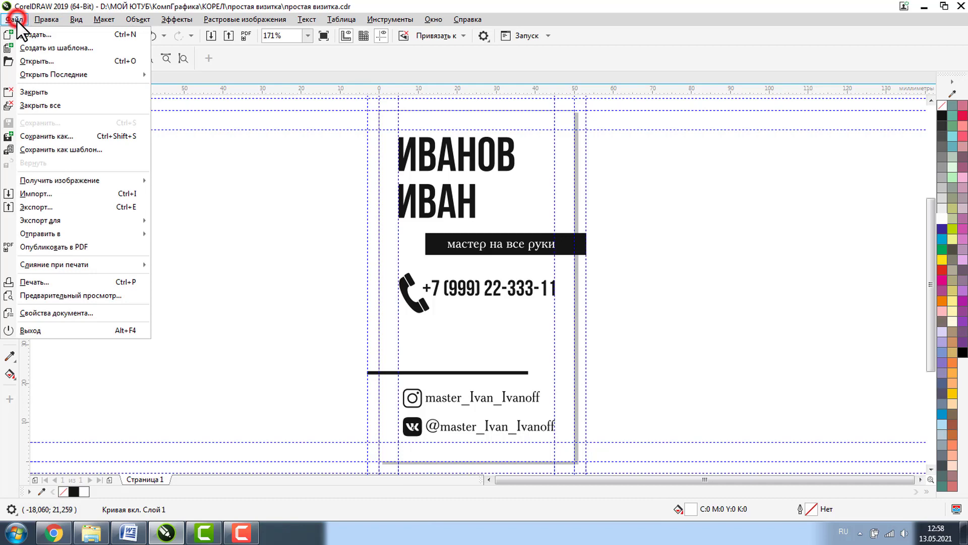
pyautogui.click(33, 313)
pyautogui.moveTo(585, 246); pyautogui.dragTo(586, 389)
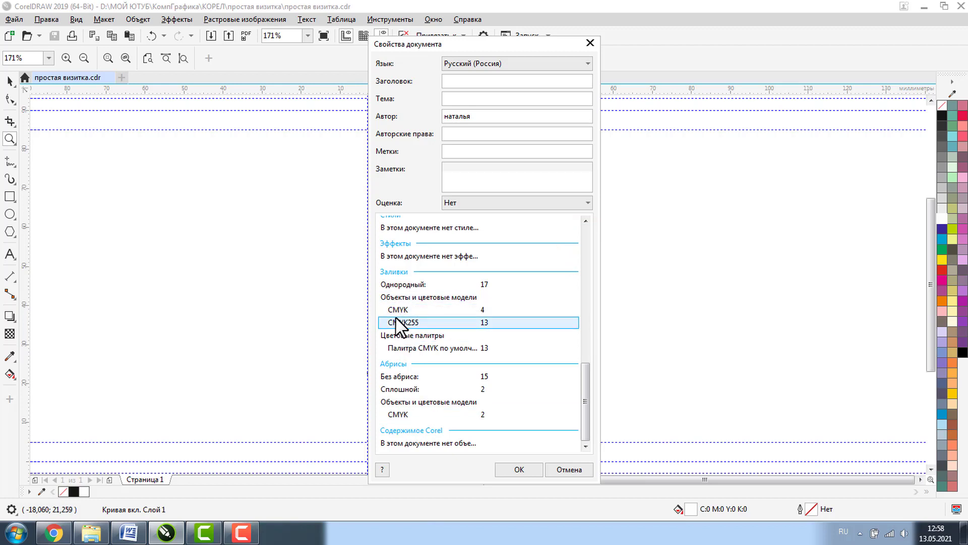
pyautogui.moveTo(584, 401); pyautogui.dragTo(582, 359)
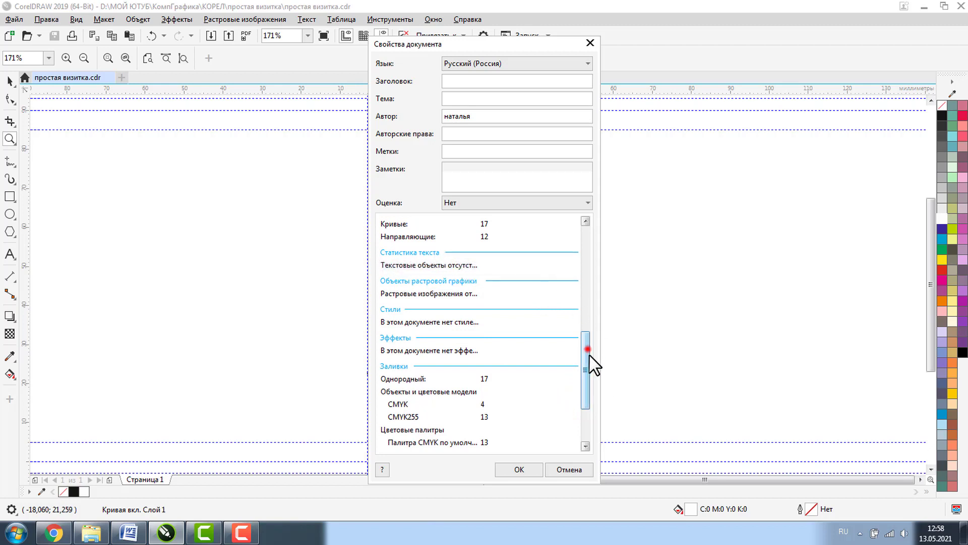
pyautogui.moveTo(588, 355); pyautogui.dragTo(580, 391)
pyautogui.click(514, 467)
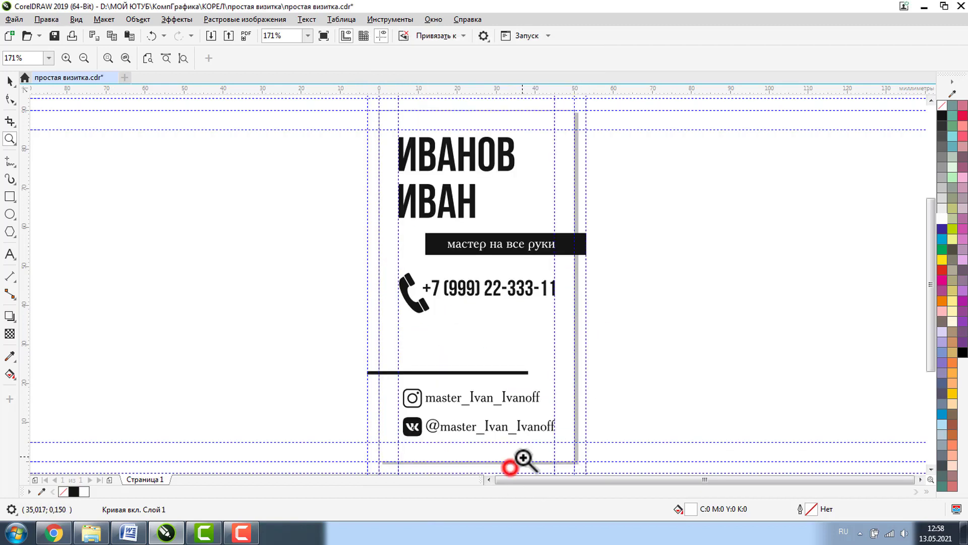
# - Group all 15 card objects into one group and save the file
pyautogui.doubleClick(10, 82)
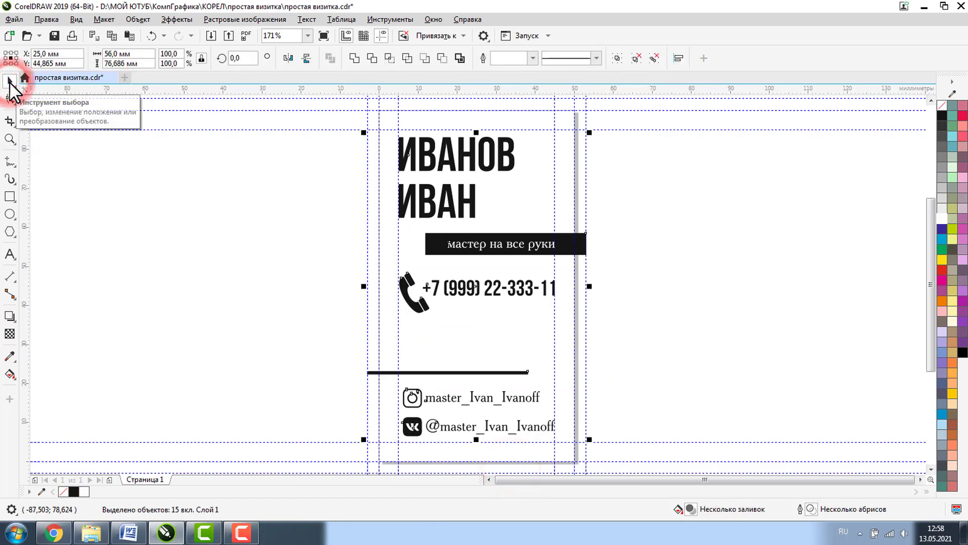
pyautogui.click(618, 57)
pyautogui.click(53, 36)
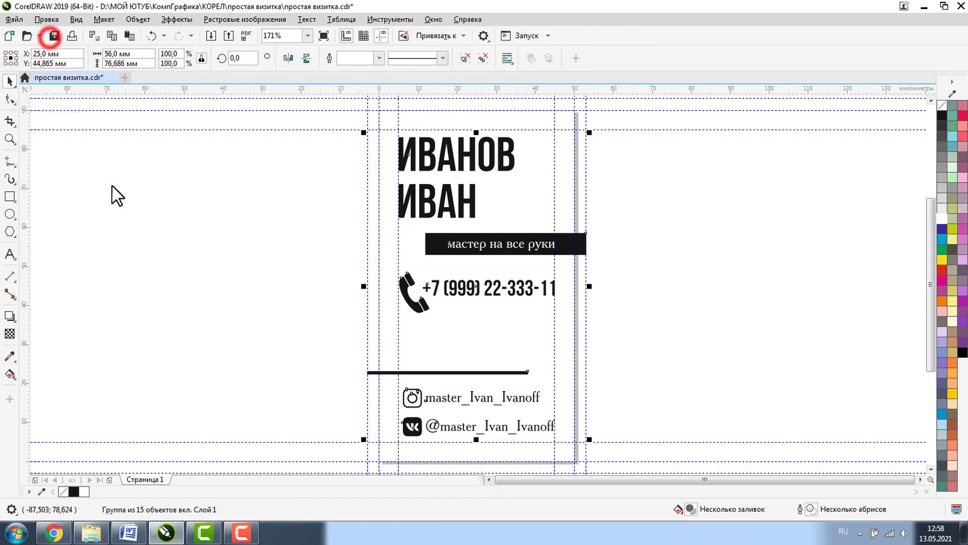
# - Select the name lettering inside the group to inspect its CMYK black fill, then deselect it
pyautogui.click(112, 185)
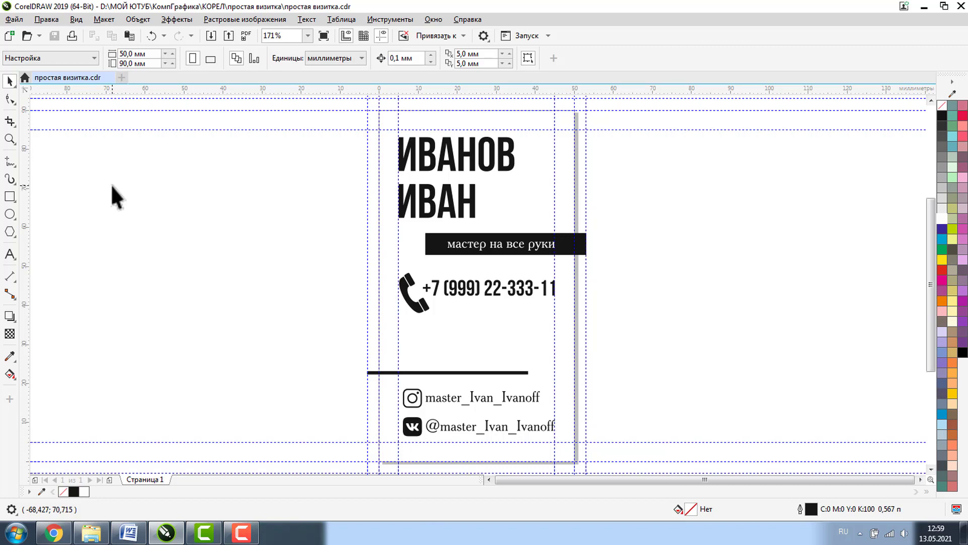
pyautogui.click(426, 161)
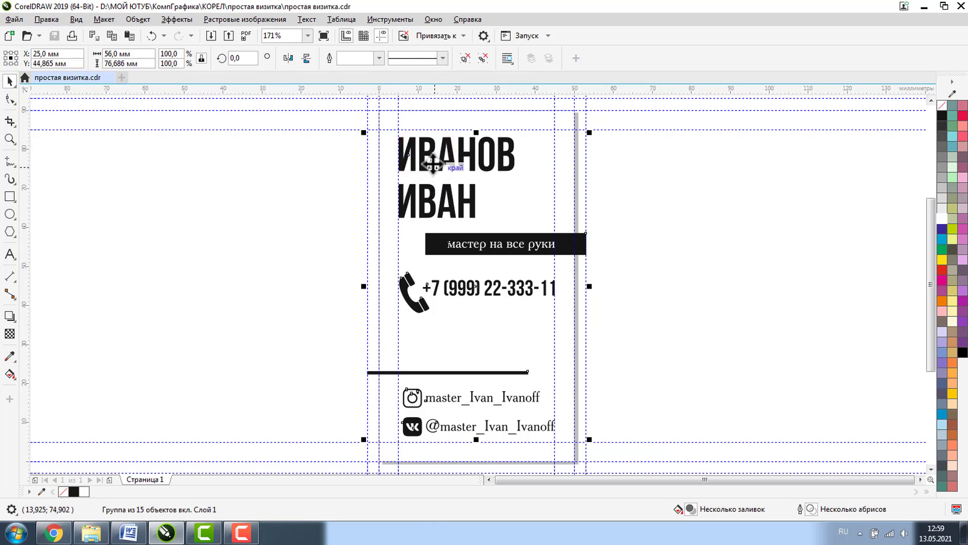
pyautogui.click(429, 157)
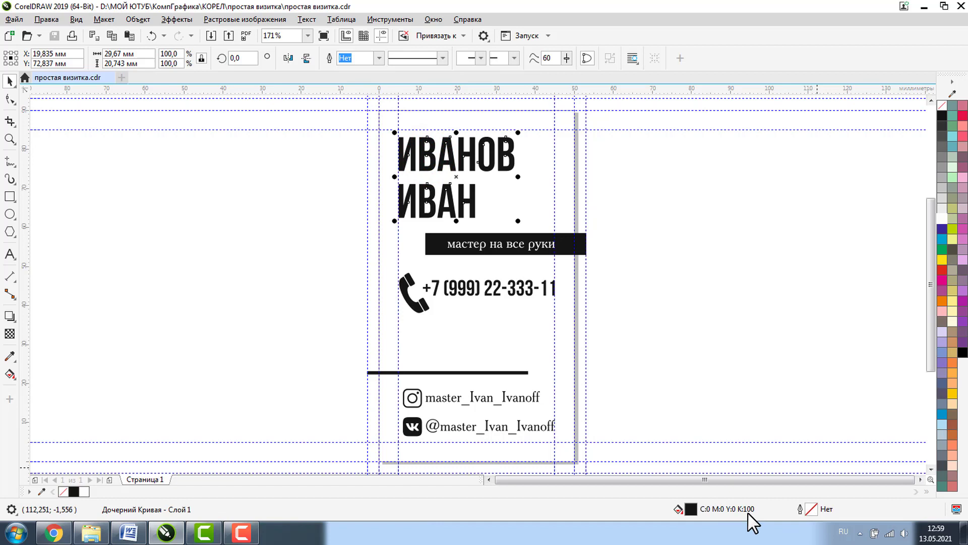
pyautogui.click(698, 273)
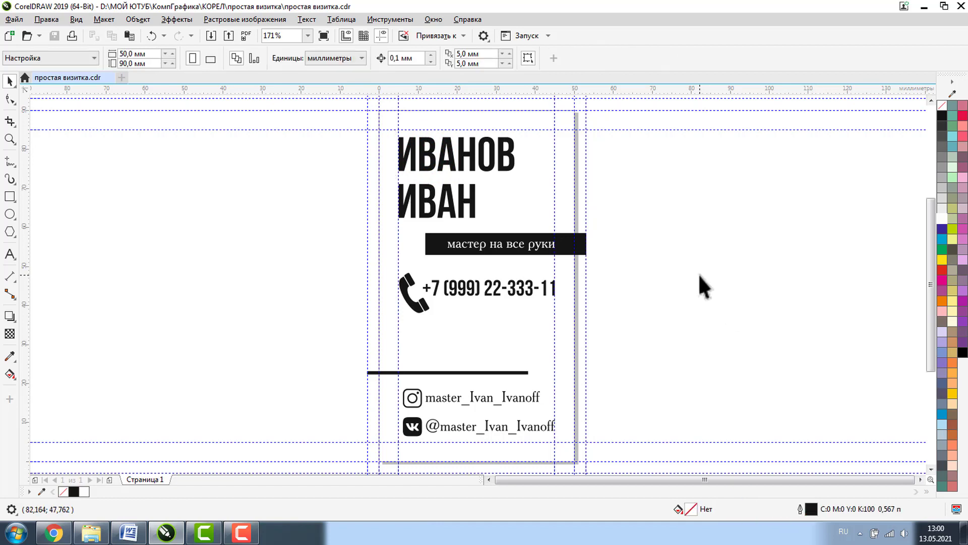